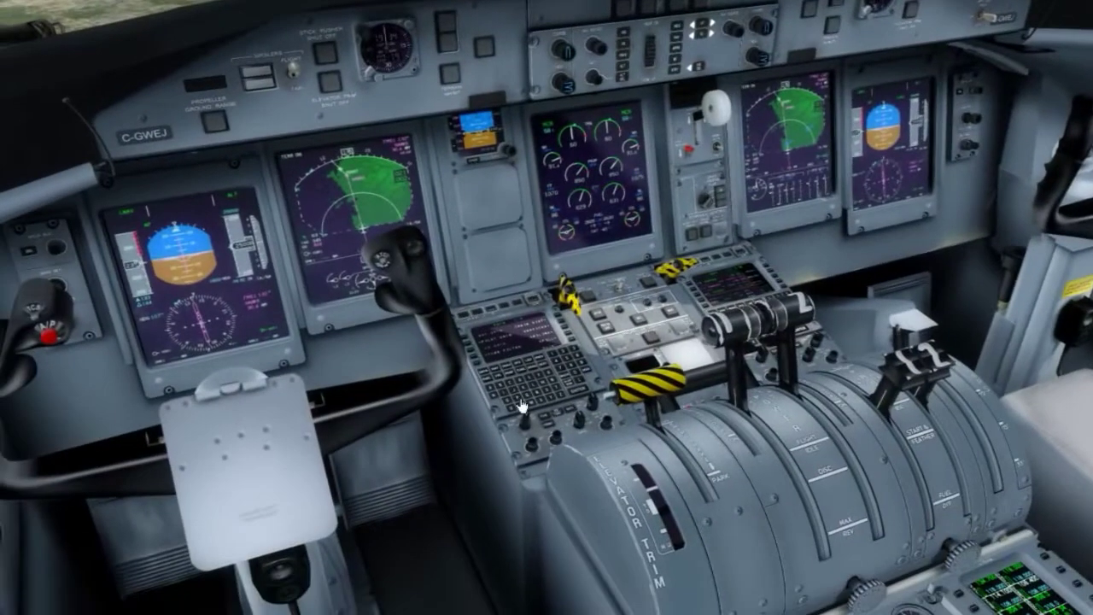
Step: Set a direct-to course in the FMS by entering item 1 on the second page of the direct-to list, and close the unit
click(514, 349)
click(37, 142)
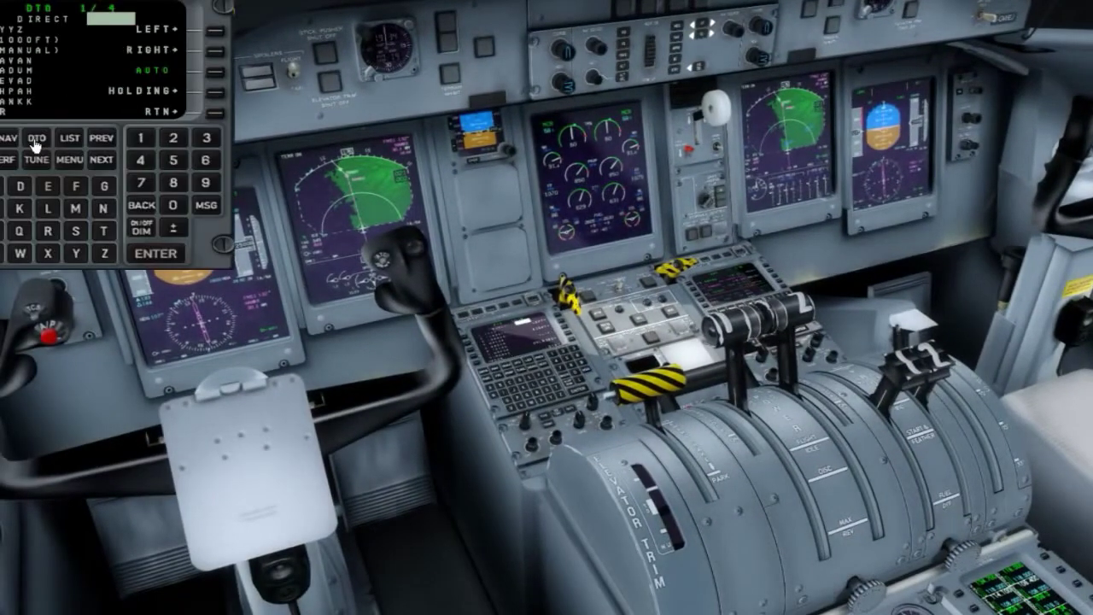
click(101, 164)
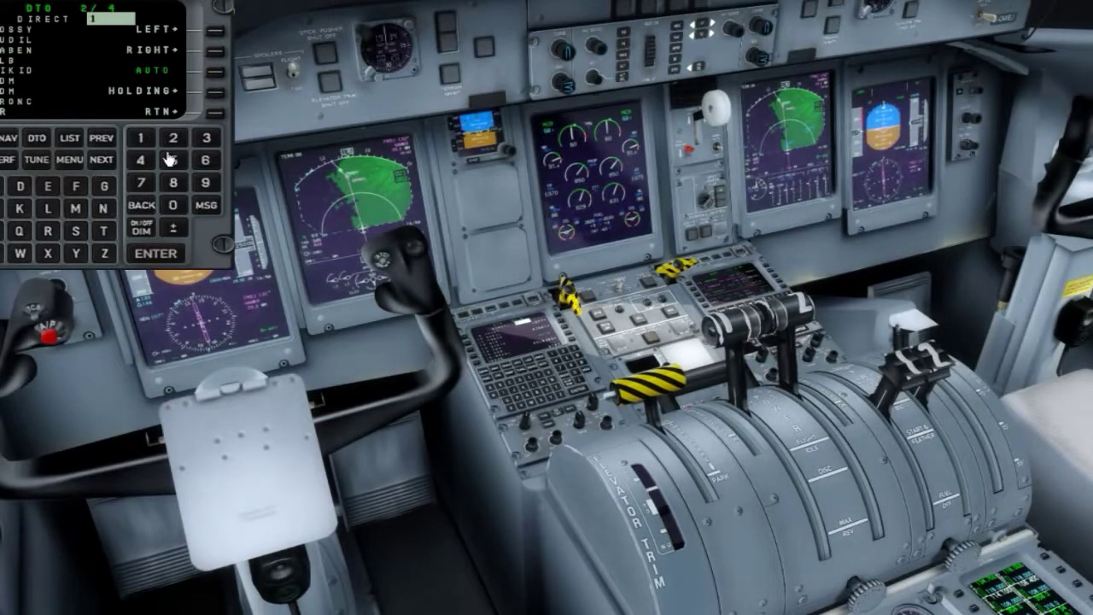
click(166, 255)
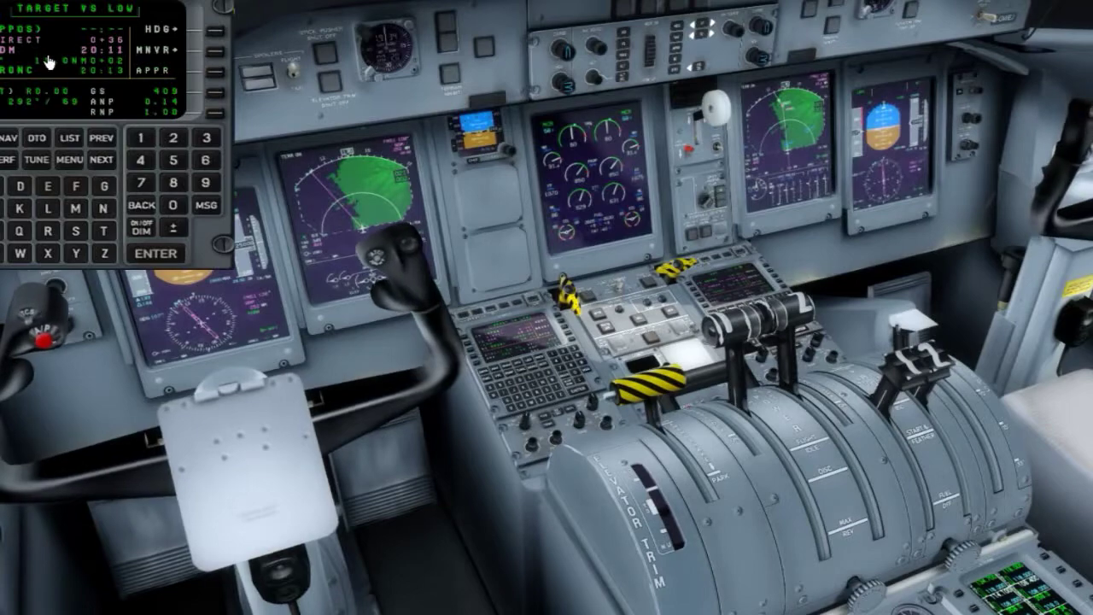
click(49, 62)
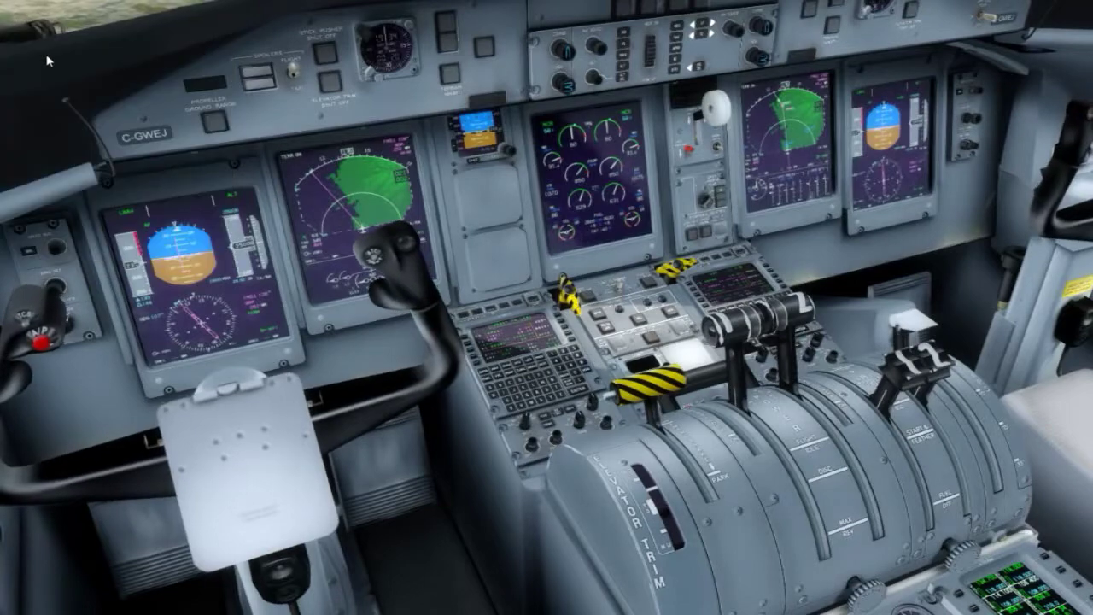
click(341, 200)
click(398, 504)
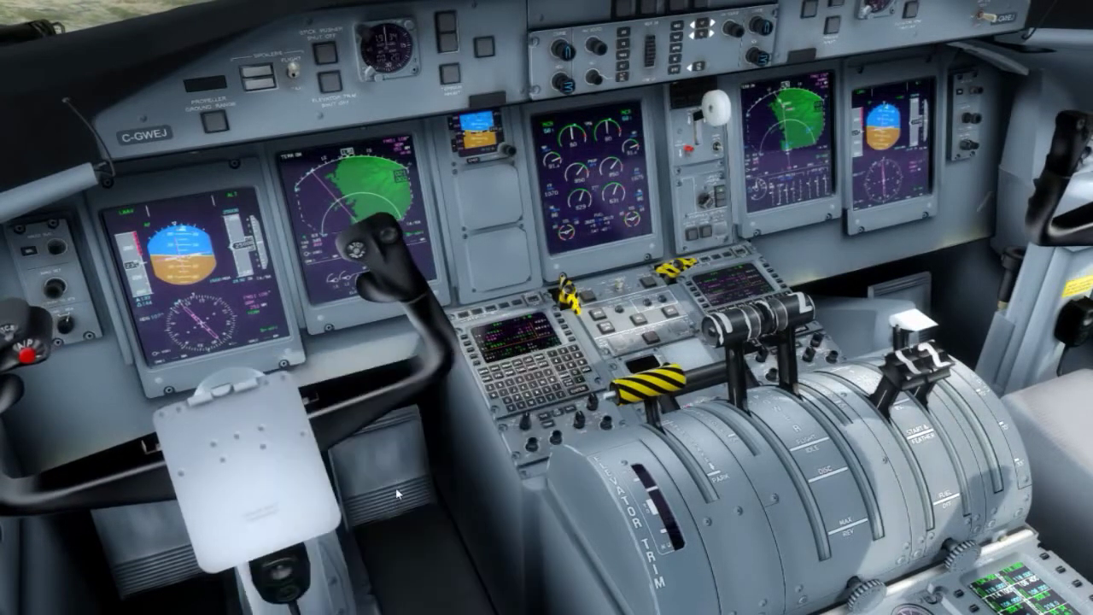
Step: Reopen the FMS, accept 1800 as the target vertical speed on the VNAV path page, and close the unit
click(500, 341)
click(10, 140)
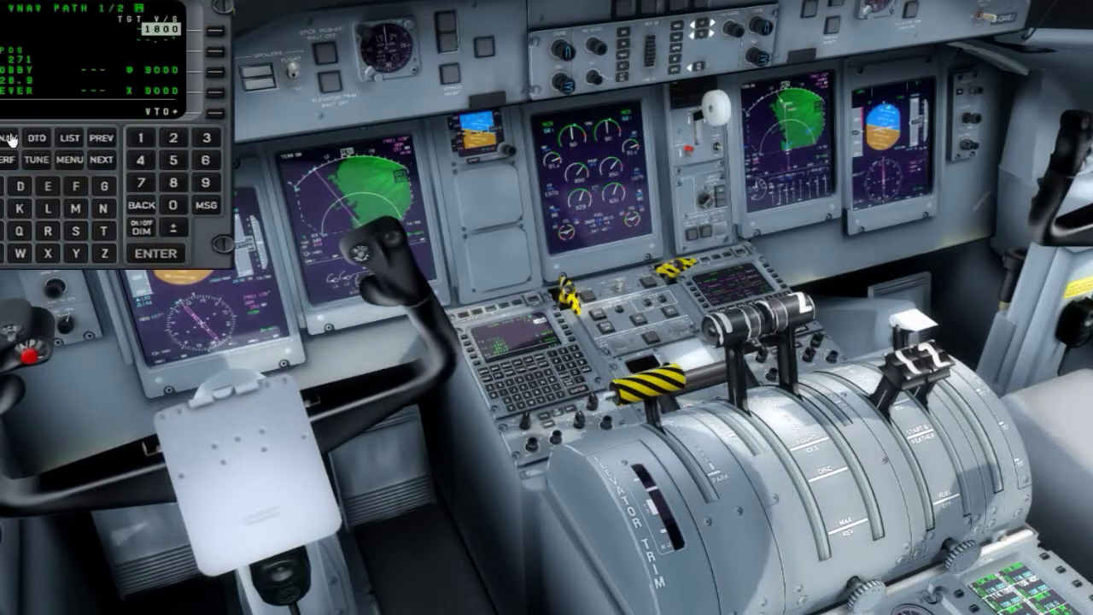
click(174, 260)
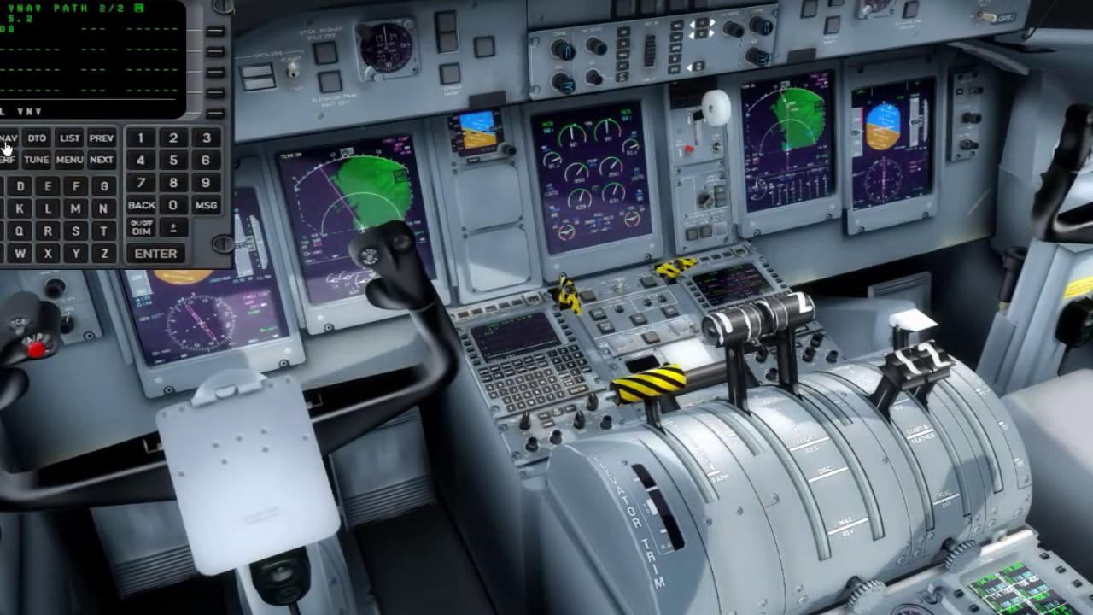
click(73, 10)
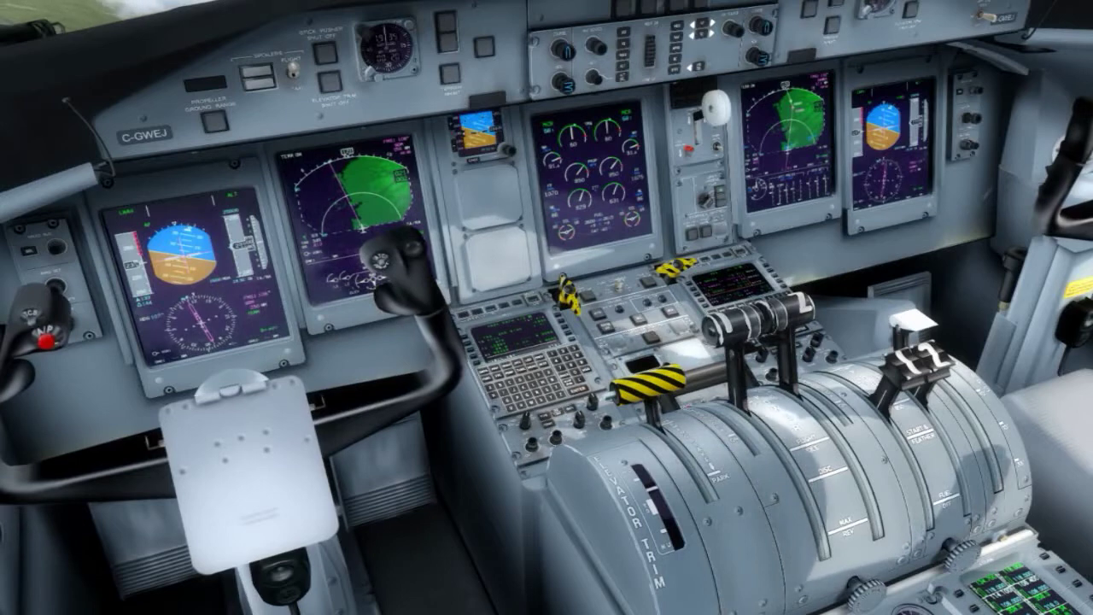
Step: Switch to the ChasePlane camera window and move it clear of the captain's flight displays
key(alt+Tab)
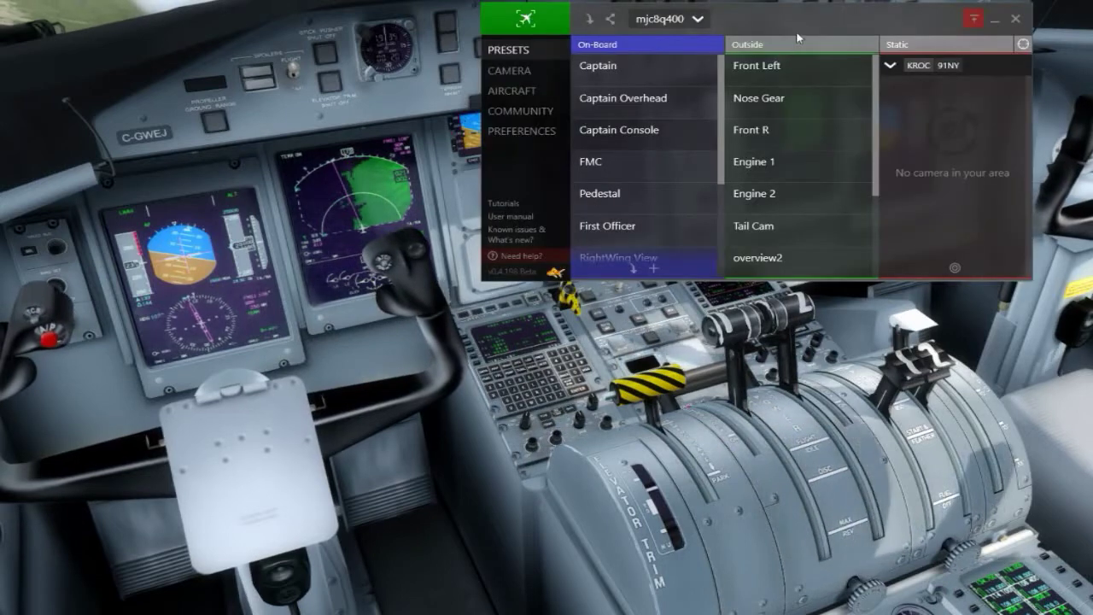
drag(803, 23, 773, 37)
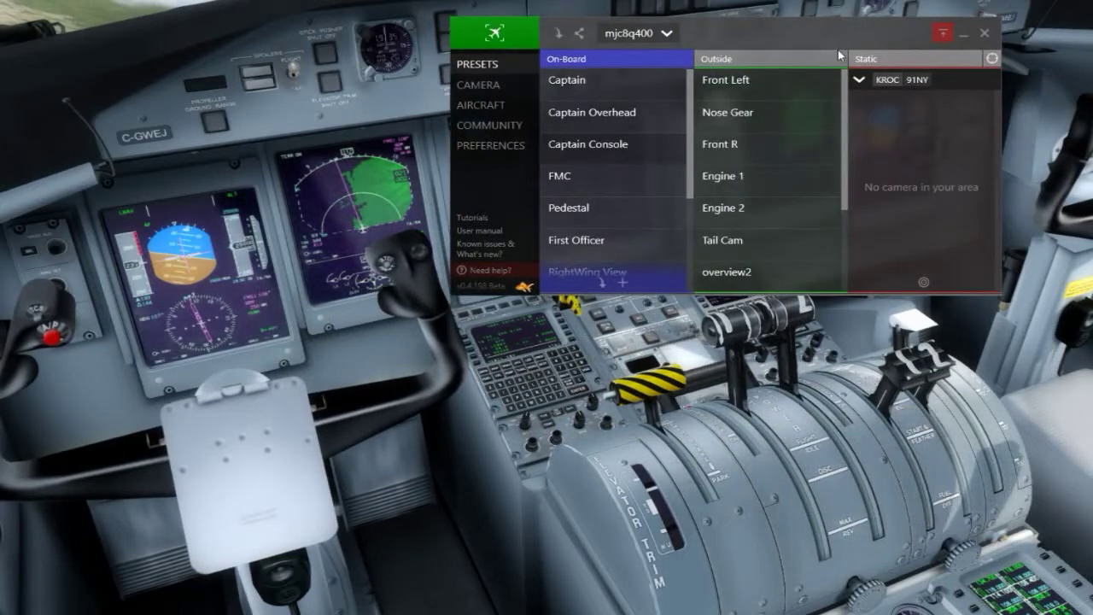
drag(824, 36, 871, 65)
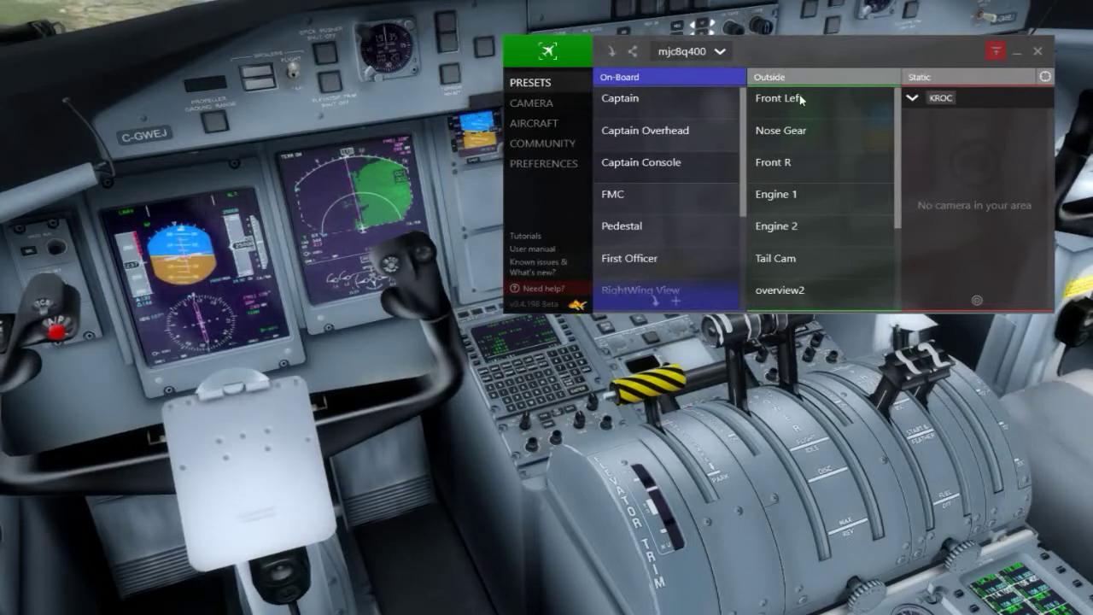
drag(782, 49, 865, 82)
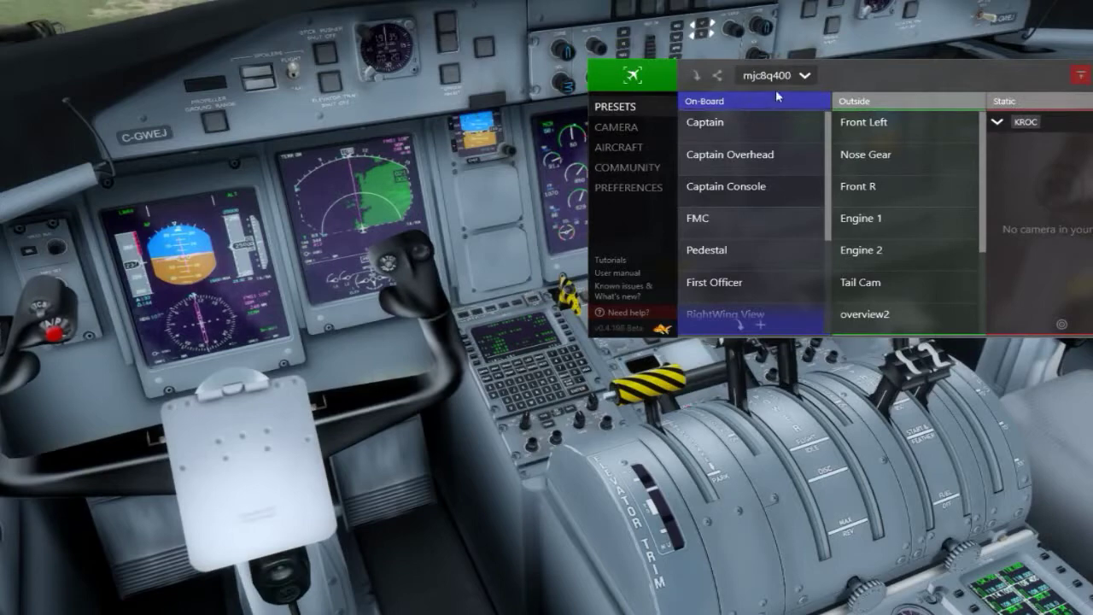
Step: Preview the on-board cameras Captain, Captain Overhead, Captain Console and FMC, return to Captain, and look through the remaining on-board presets
click(716, 128)
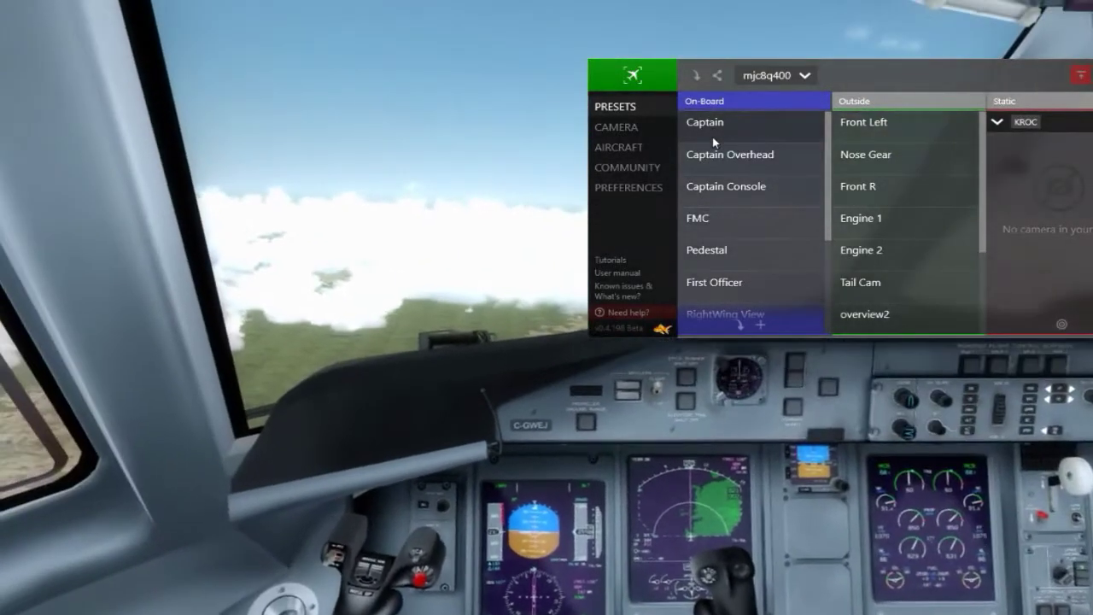
click(710, 155)
click(705, 196)
click(709, 219)
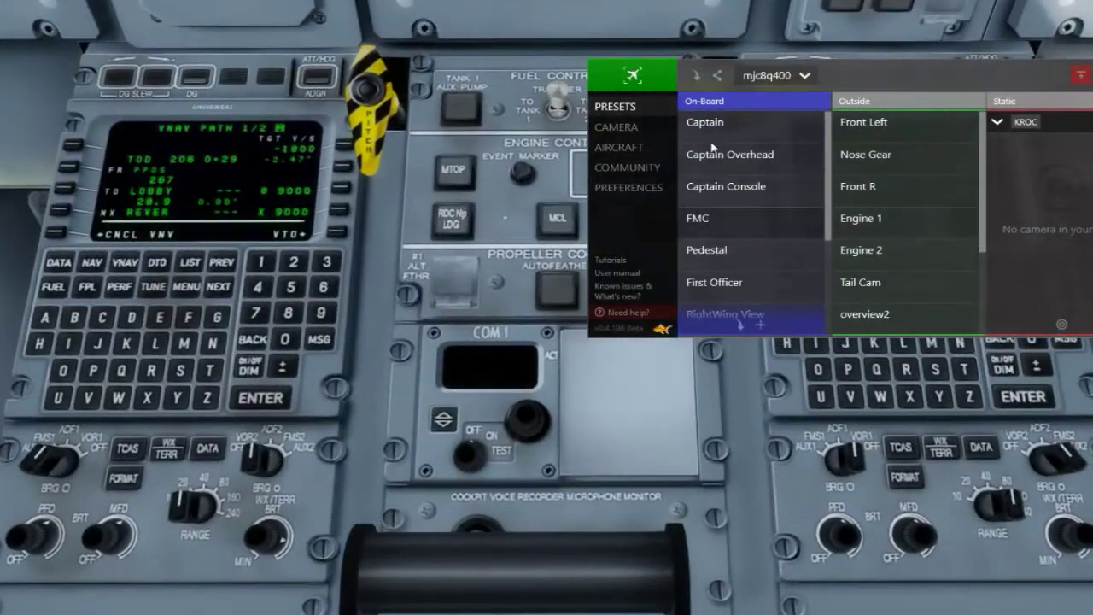
click(710, 132)
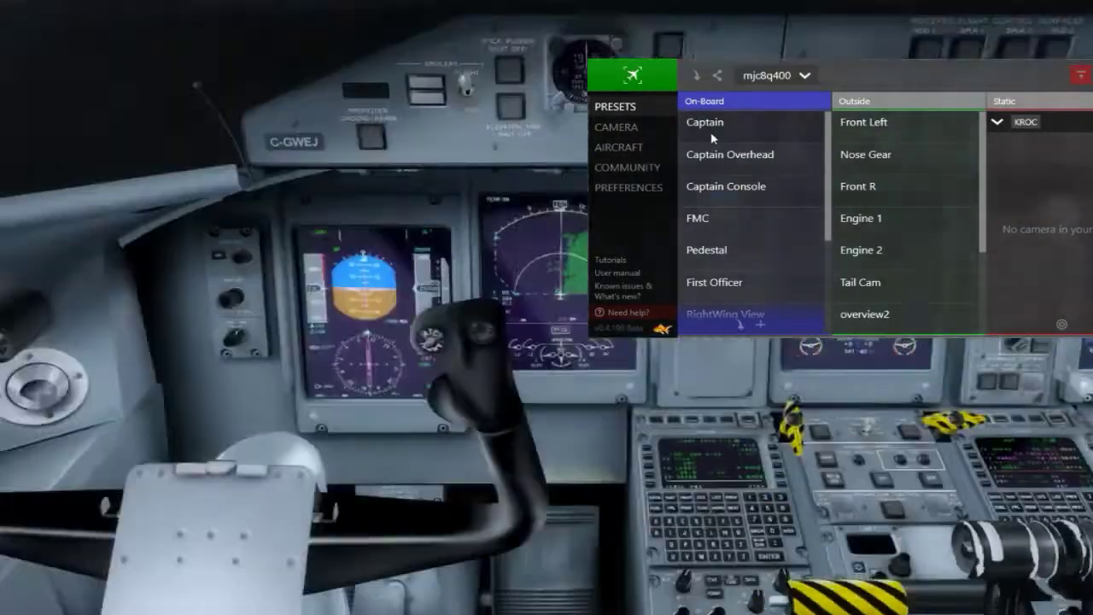
scroll(777, 222, down, 3)
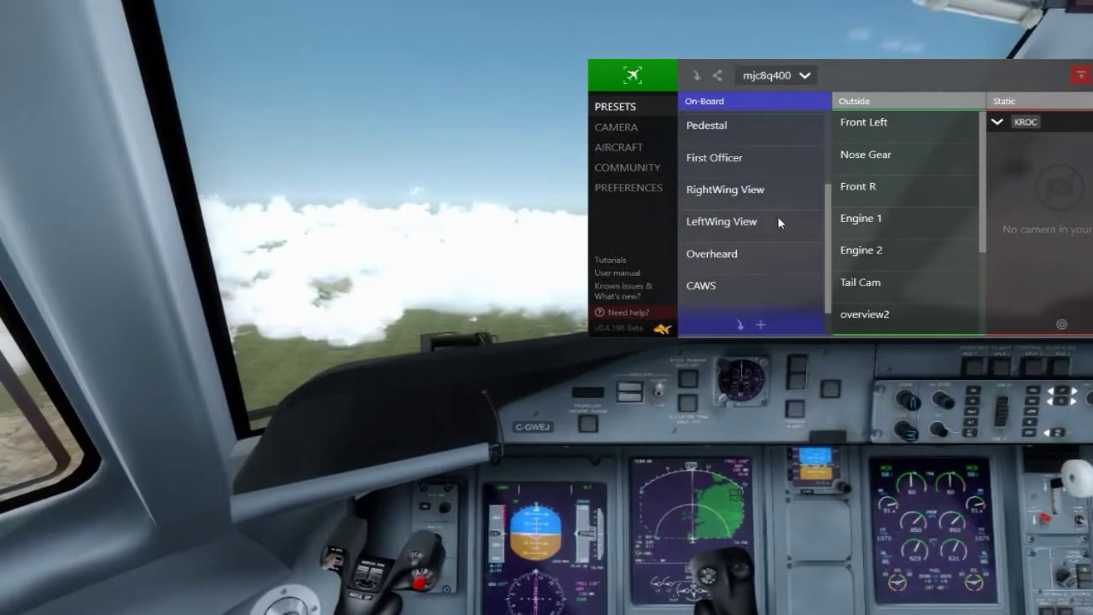
scroll(781, 220, up, 3)
Step: Preview the outside cameras Front Left, Nose Gear, Front R, Engine 1, Engine 2 and Tail Cam
click(888, 124)
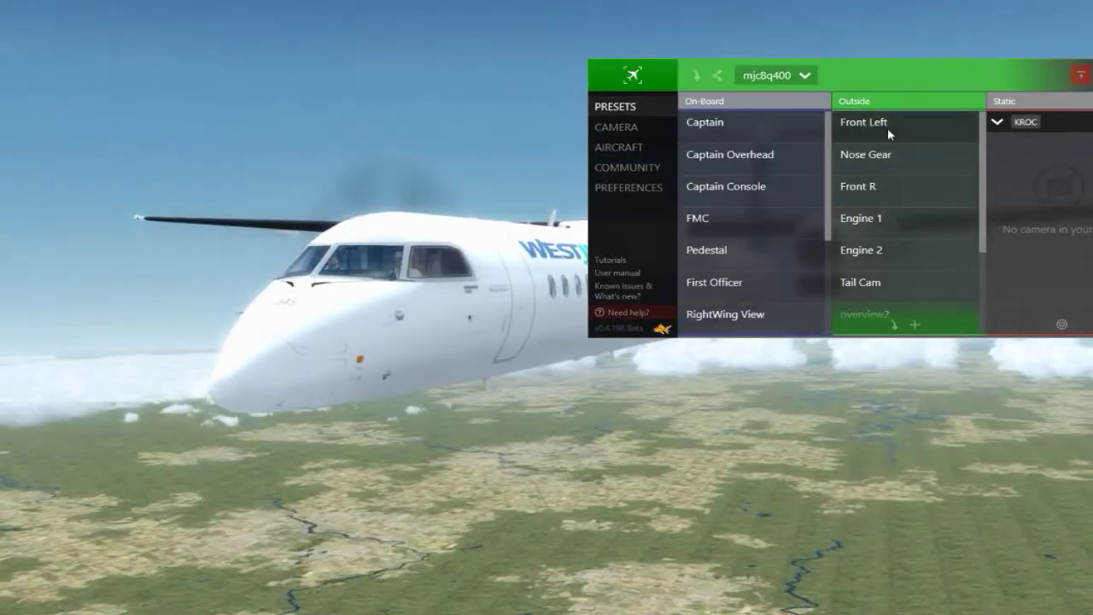
click(883, 161)
click(882, 221)
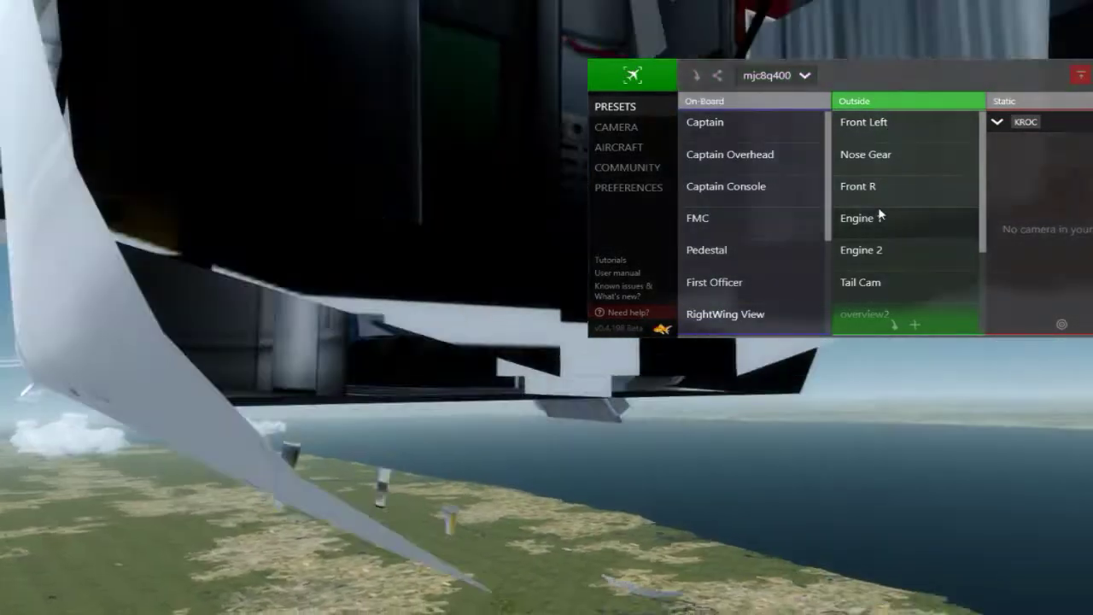
click(872, 193)
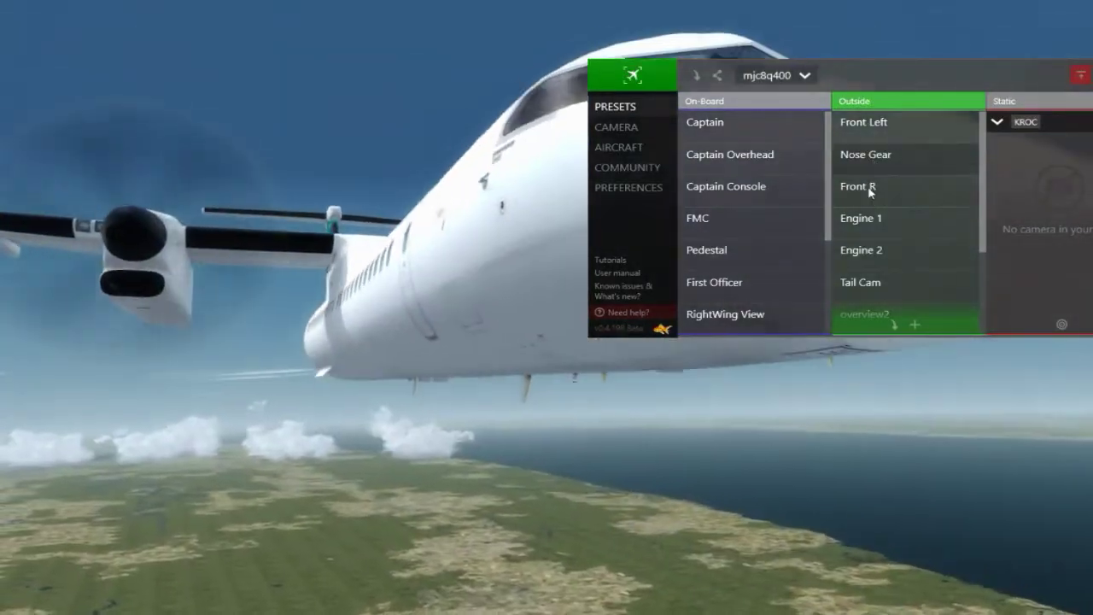
click(875, 226)
click(874, 256)
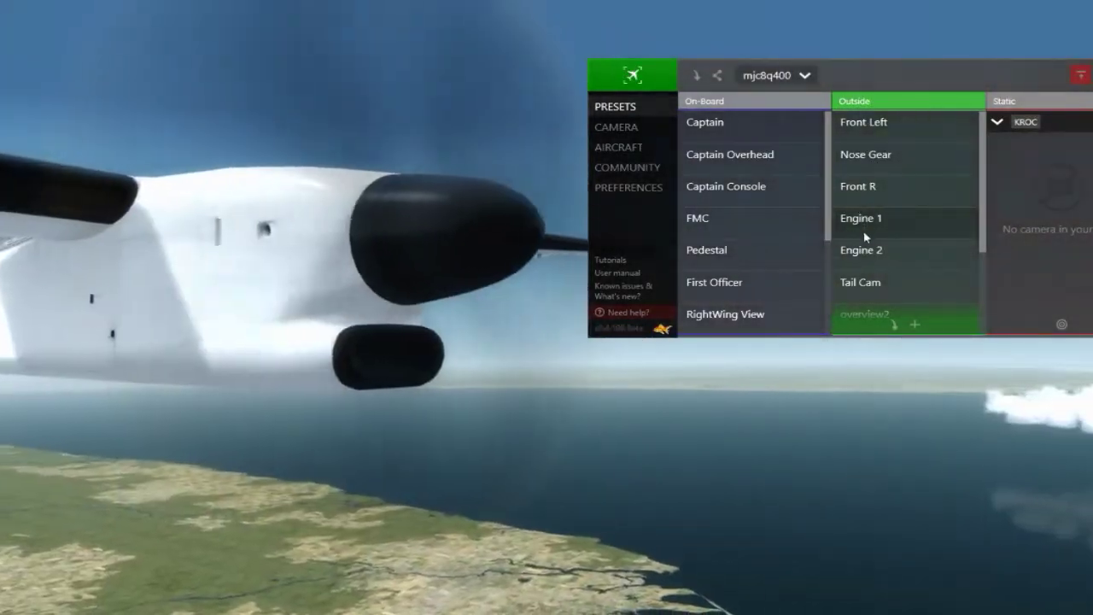
click(856, 289)
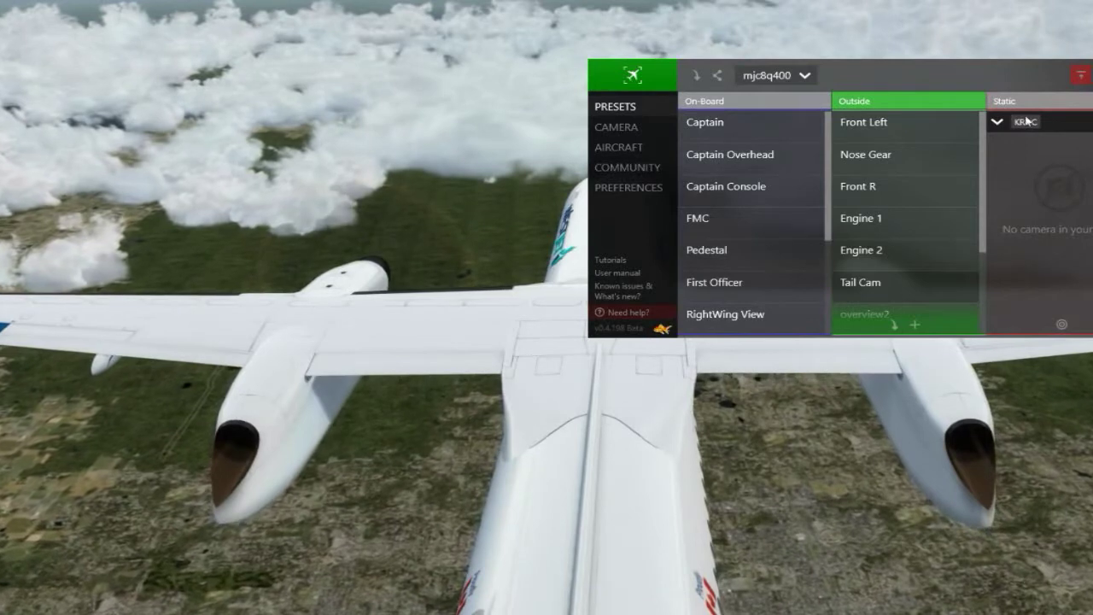
Step: Expand the static cameras for KROC and try the runway 4 and 22 views
click(997, 123)
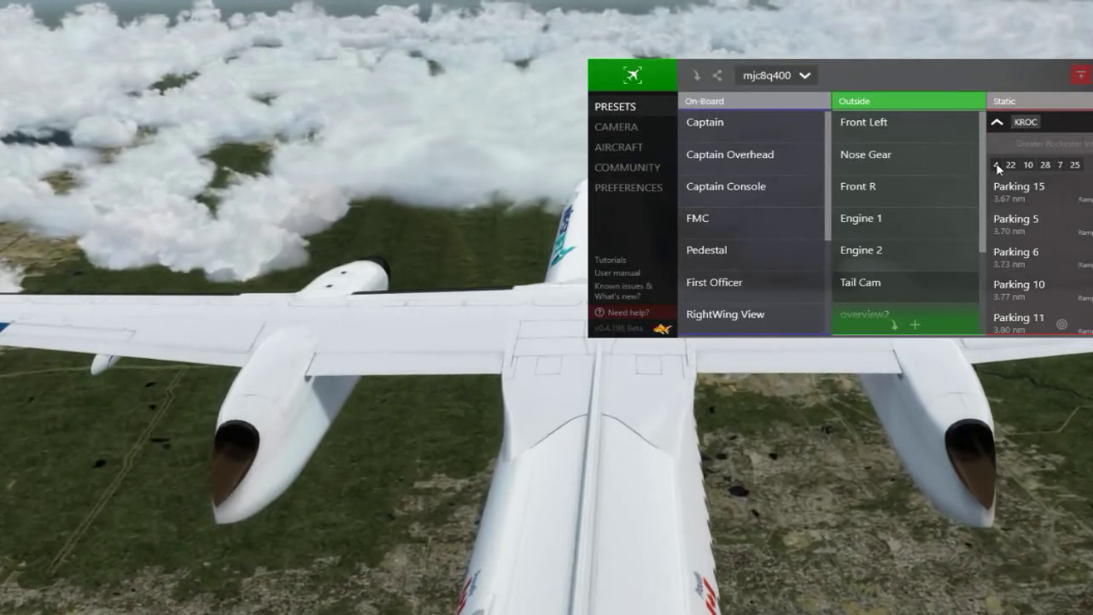
click(995, 166)
click(1016, 164)
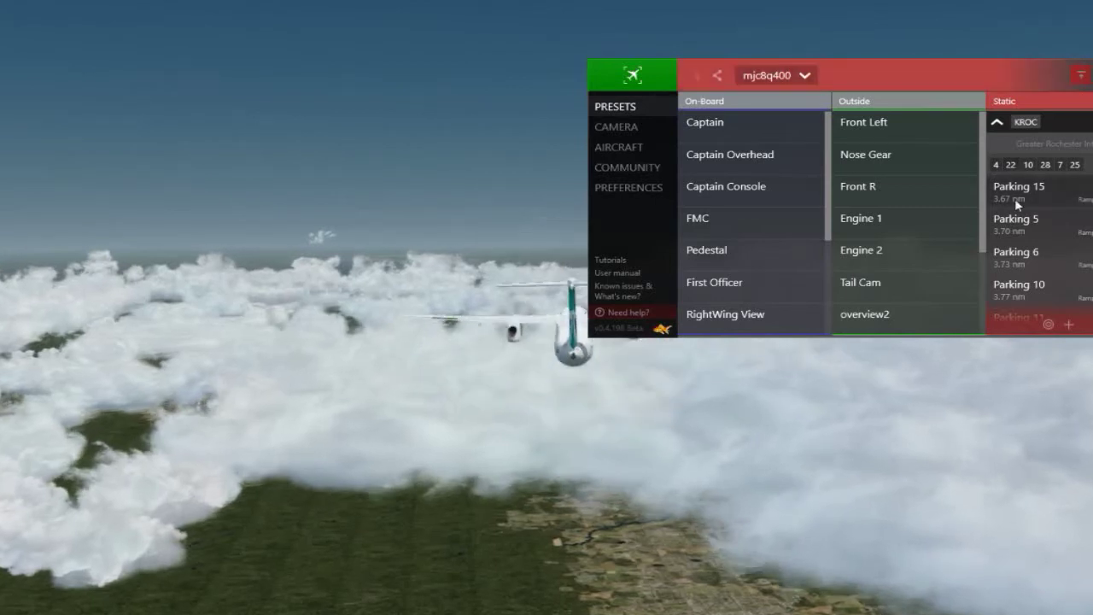
click(996, 124)
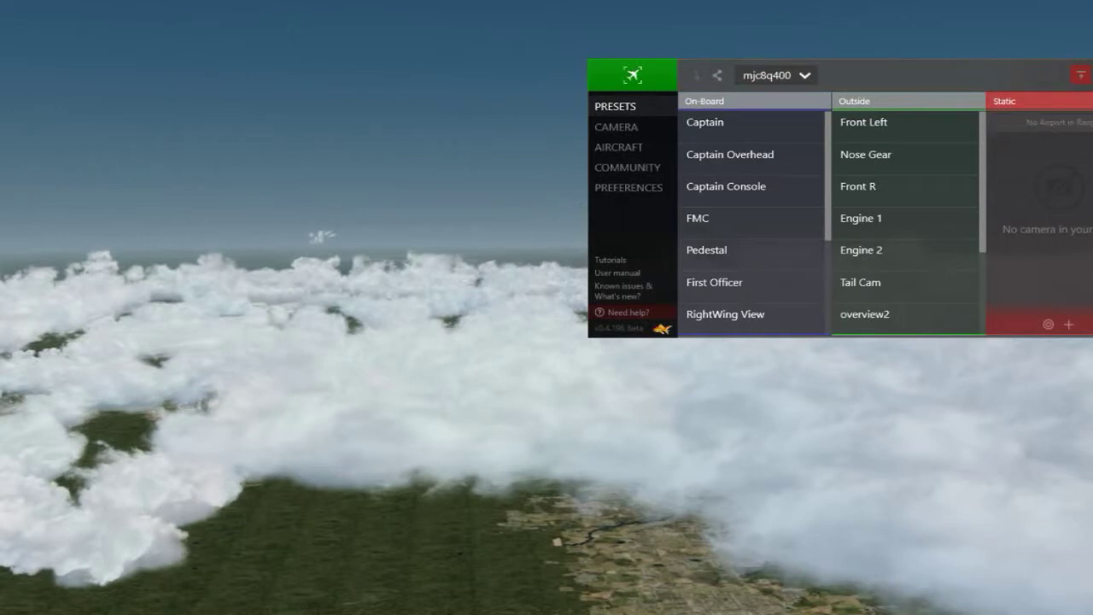
Step: Move the camera window lower and view the Greater Rochester runway 4 static camera, then collapse the airport's list
drag(976, 84, 1028, 169)
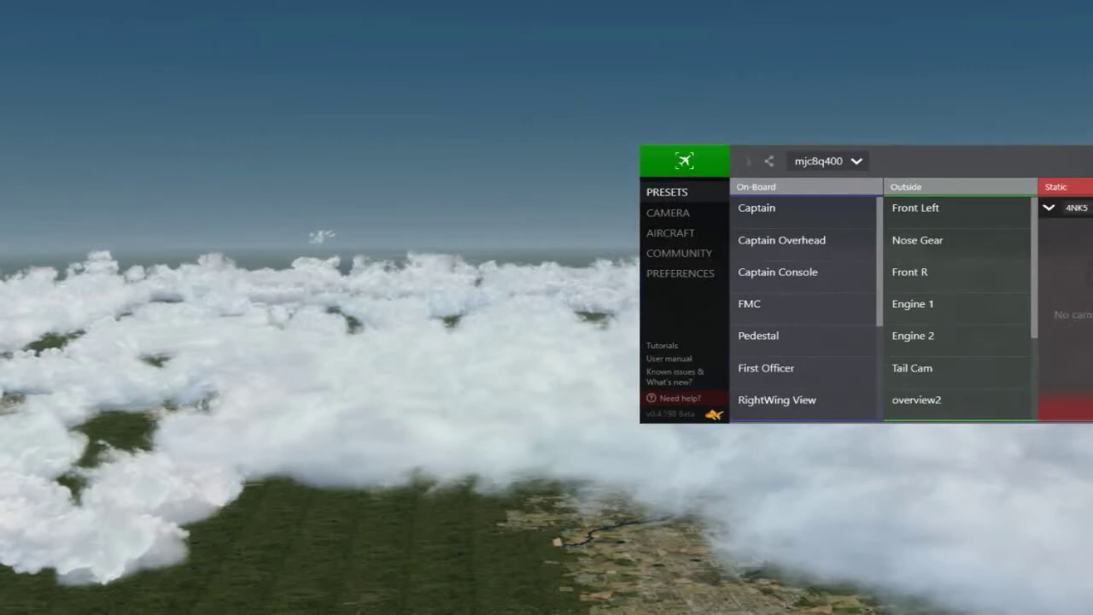
click(1050, 208)
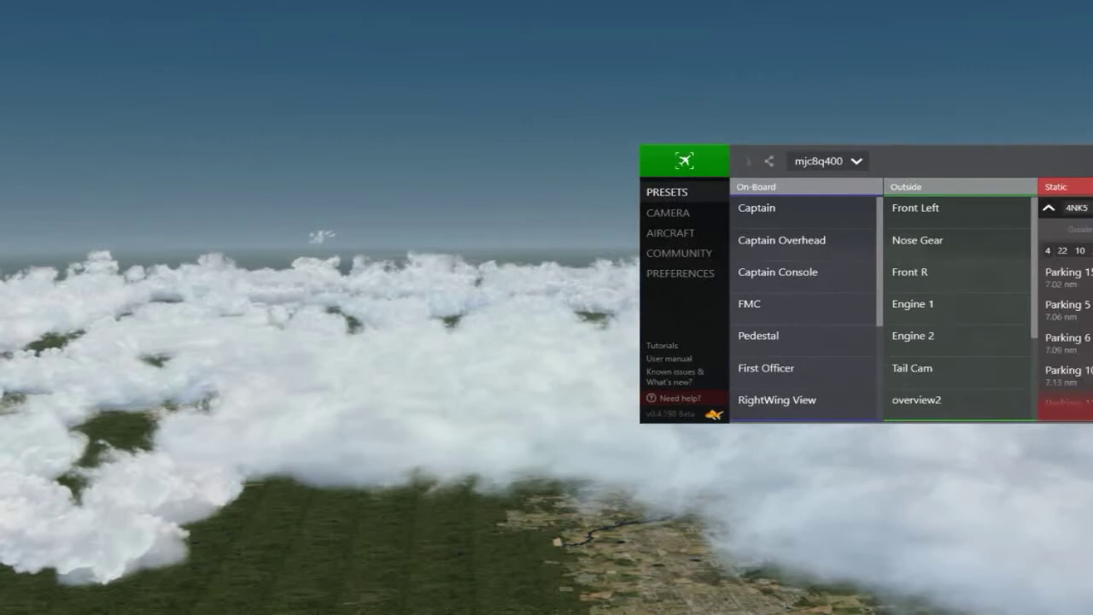
click(1050, 253)
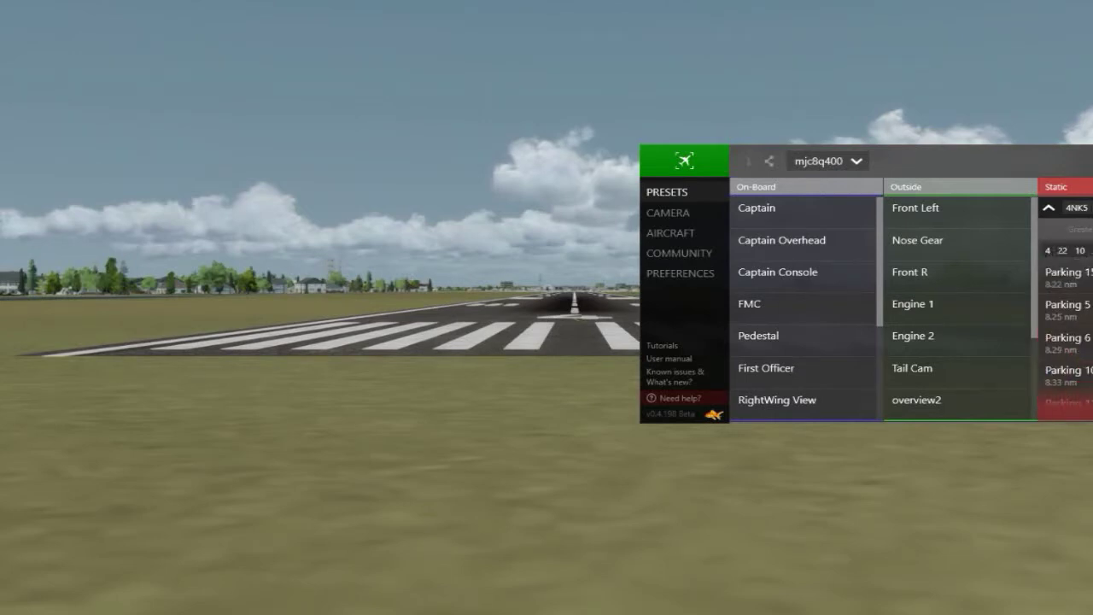
click(1049, 209)
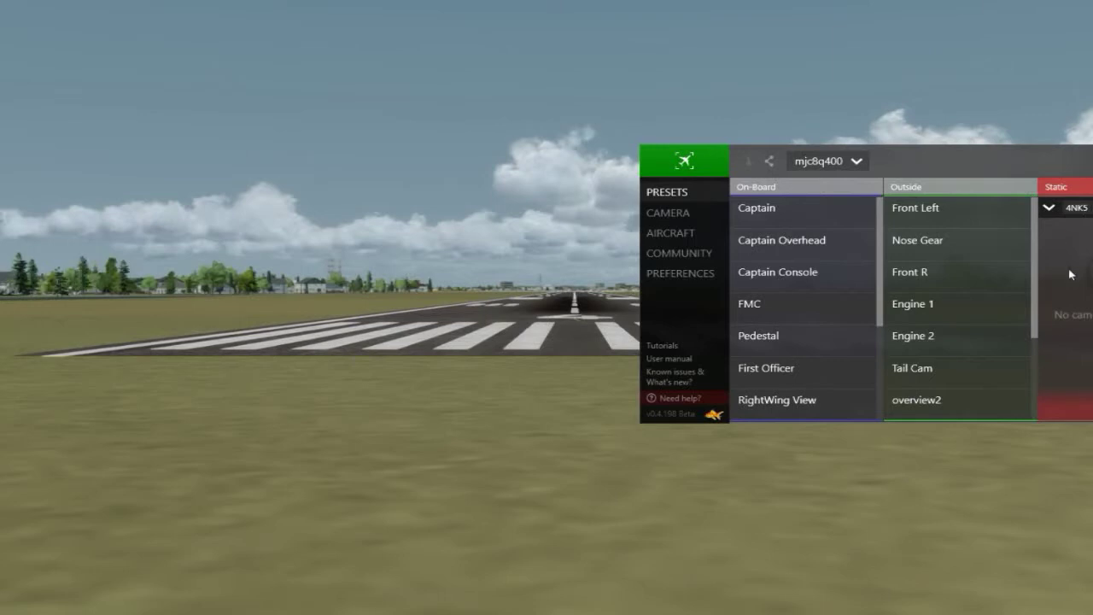
Step: Look through the runway lists of the other nearby airports in the static cameras, and return to the Captain view
click(1085, 210)
click(1081, 209)
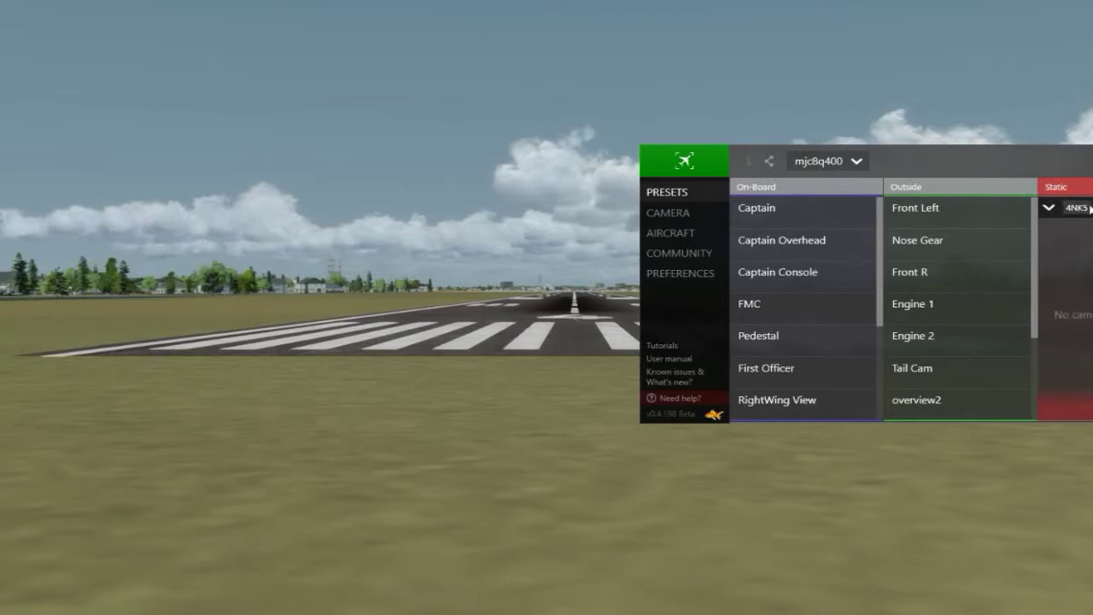
click(1088, 210)
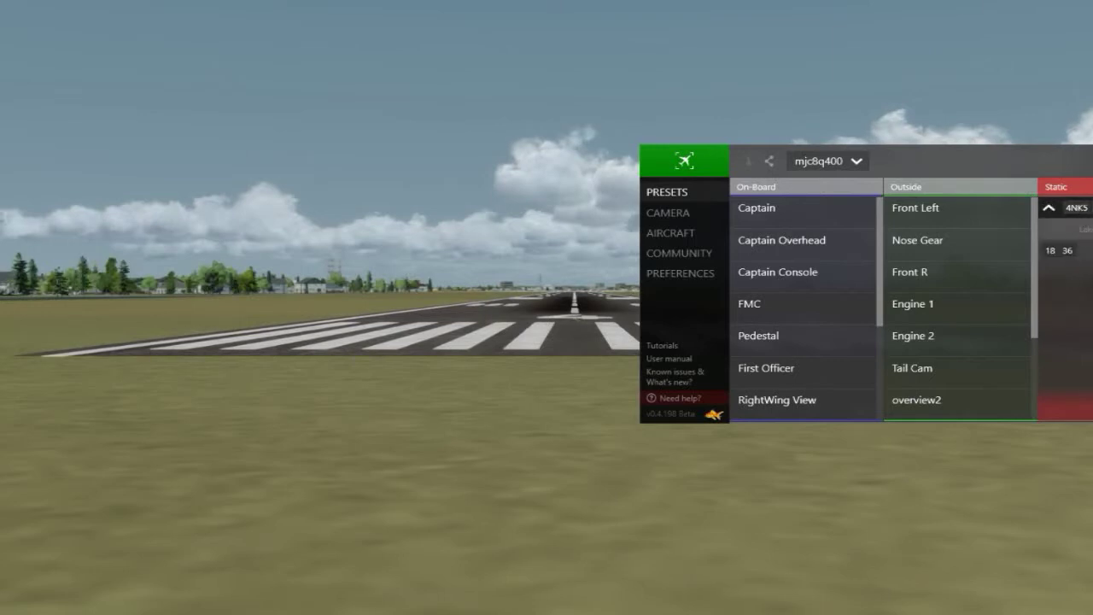
click(1084, 209)
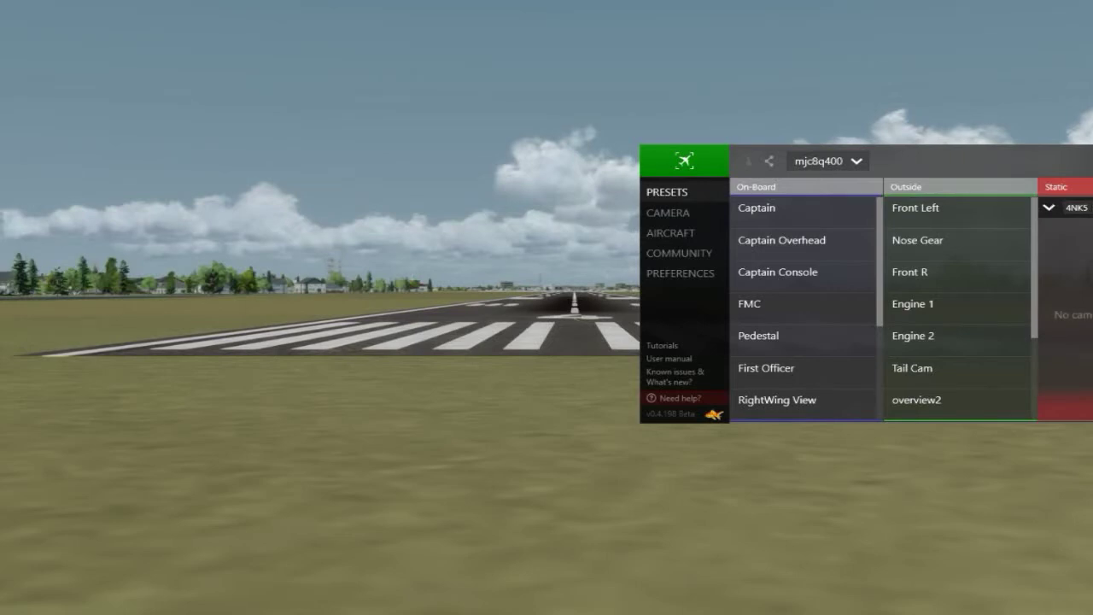
click(1053, 210)
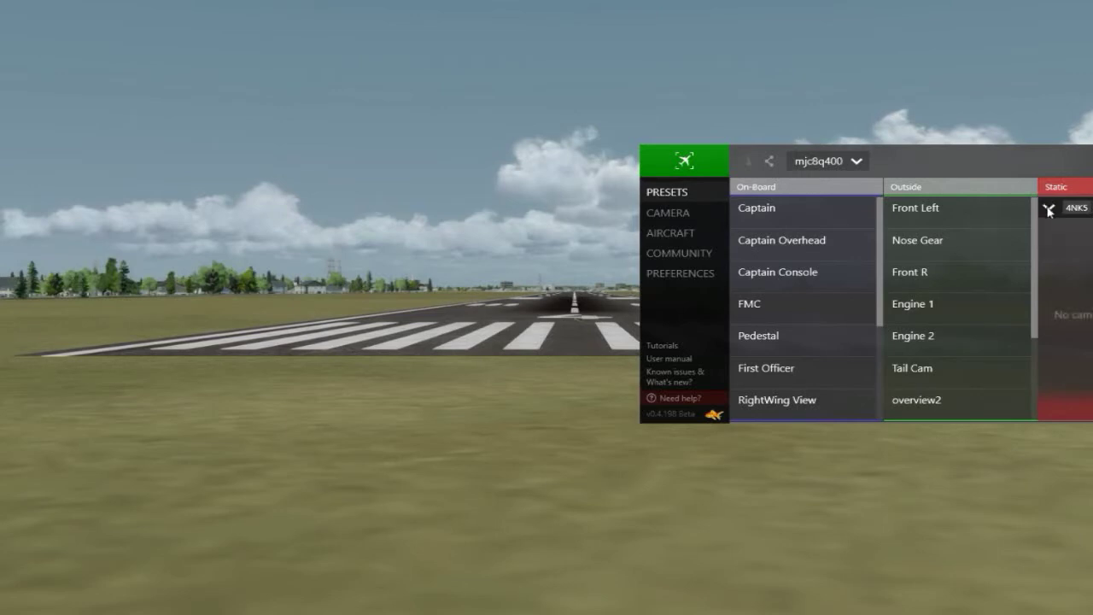
click(818, 221)
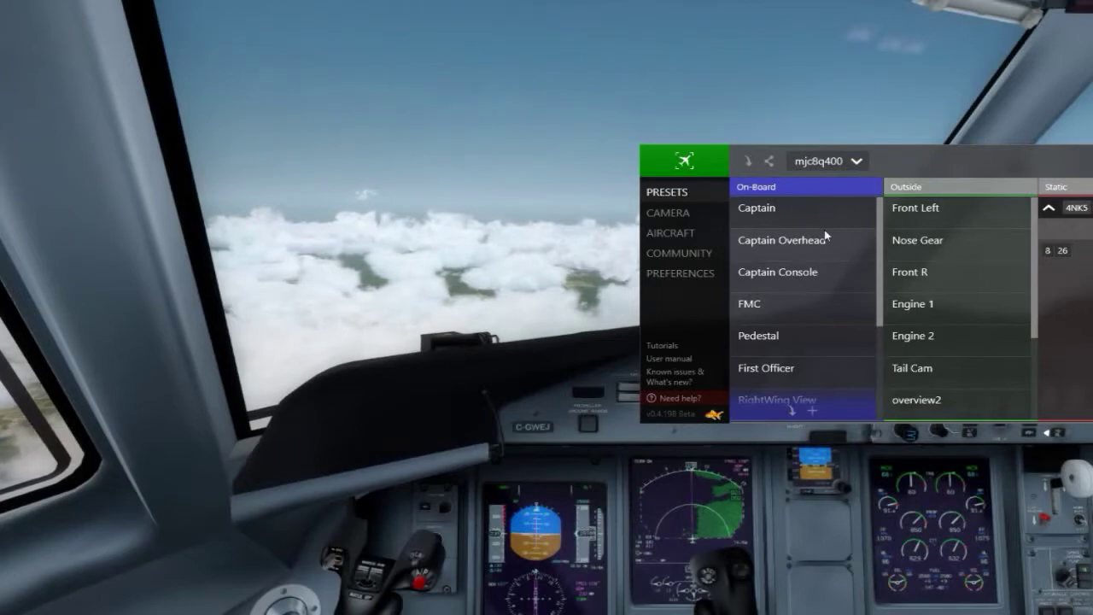
Step: Check which aircraft profiles are available for the camera presets and close the list with mjc8q400 still selected
click(857, 161)
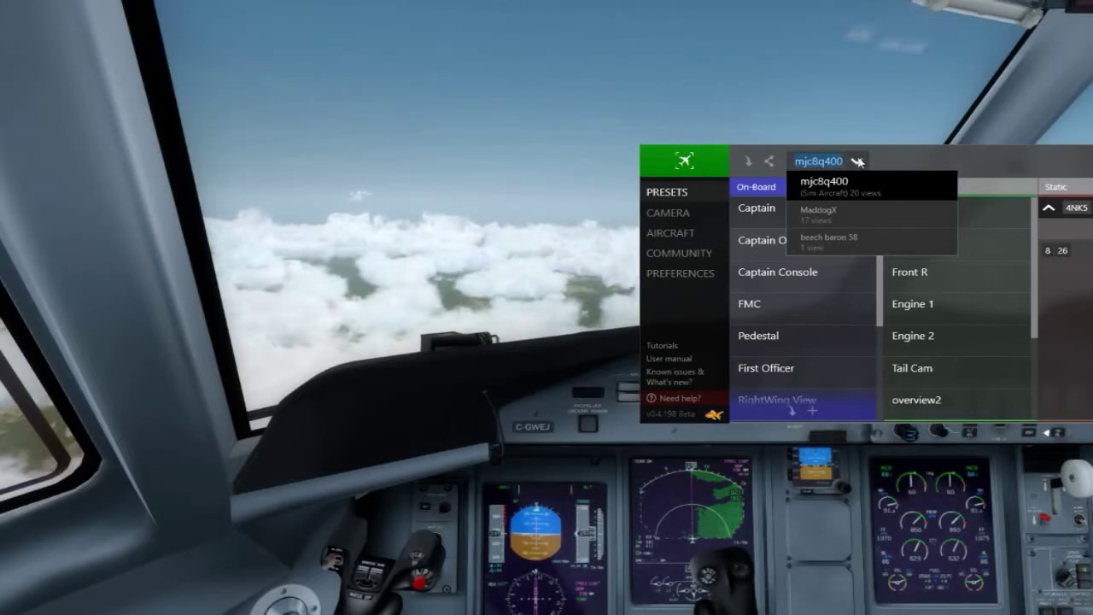
click(857, 162)
click(857, 161)
click(857, 161)
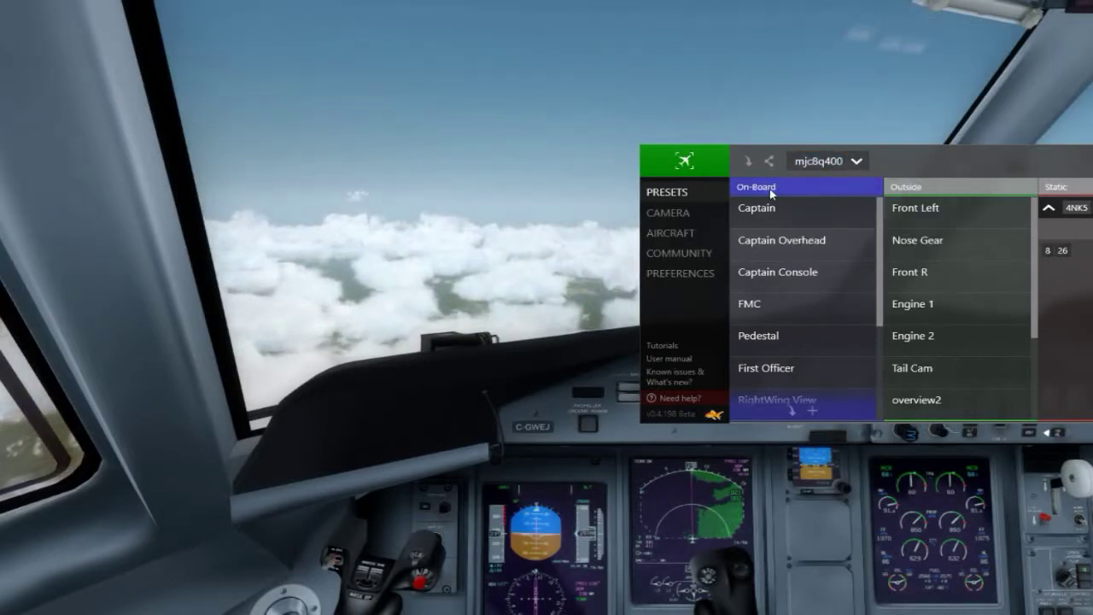
Step: Bring the camera window back over the cockpit and switch to the on-board First Officer view
click(770, 164)
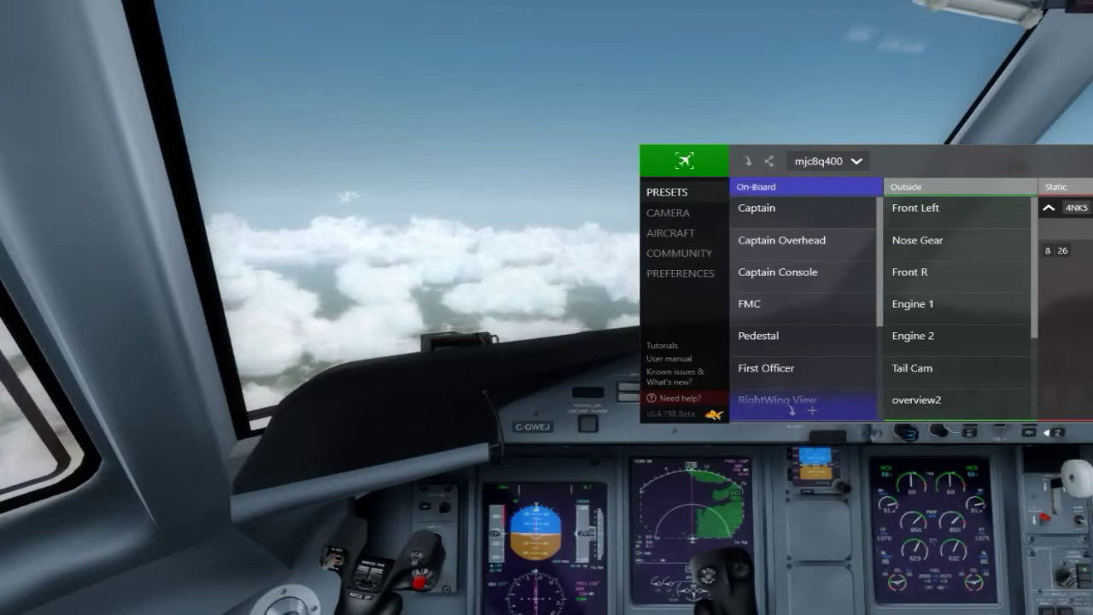
click(536, 302)
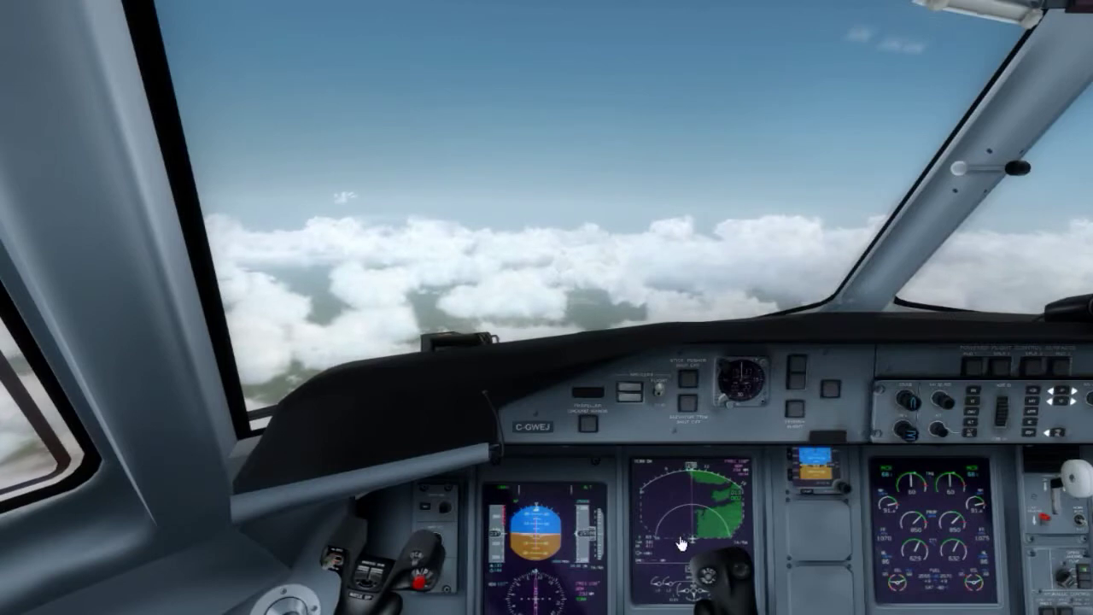
key(alt+Tab)
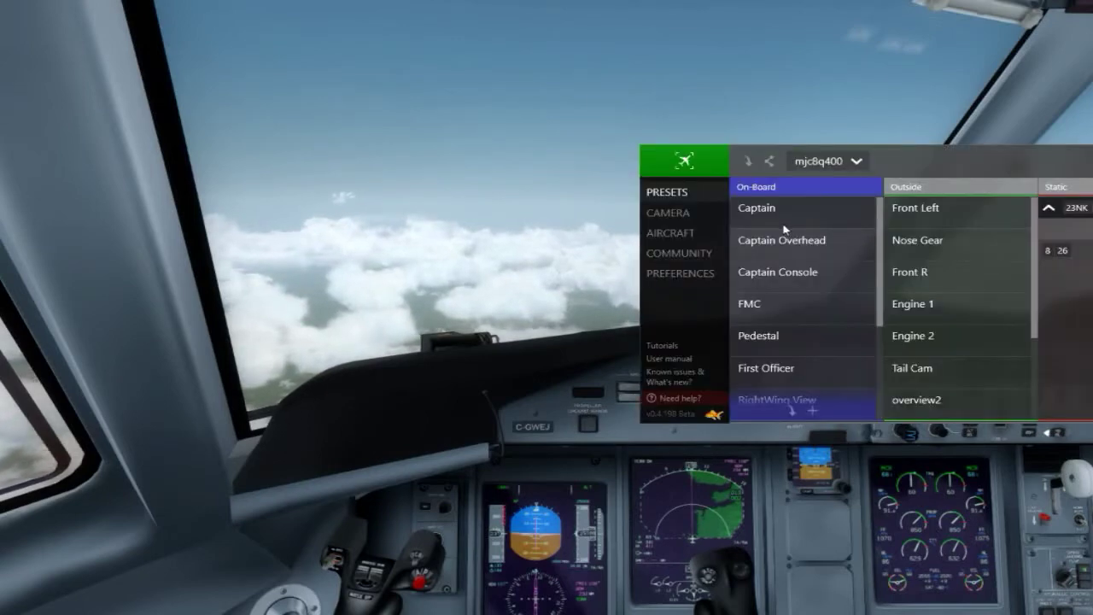
click(801, 368)
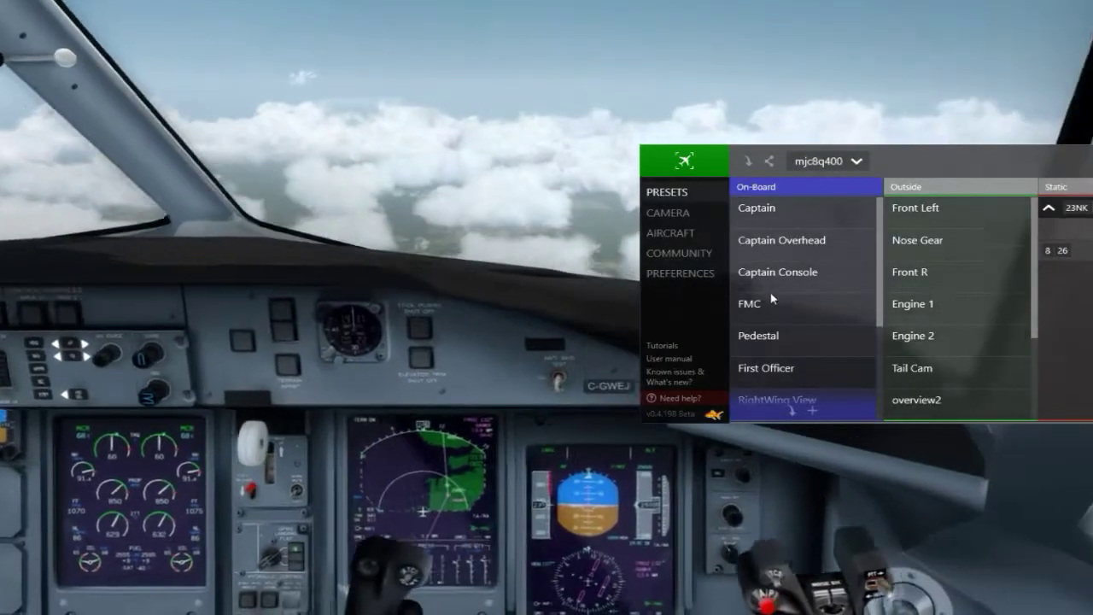
Step: In the First Officer camera's controls, lower the vertical position to 0 and tilt the camera down to about -50.5
click(679, 213)
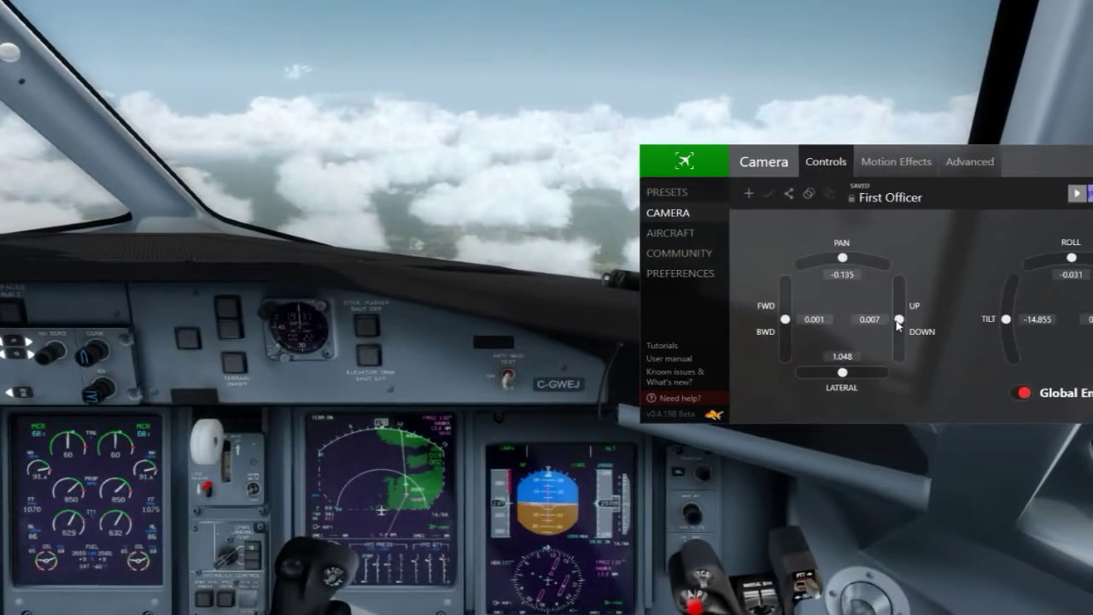
click(899, 321)
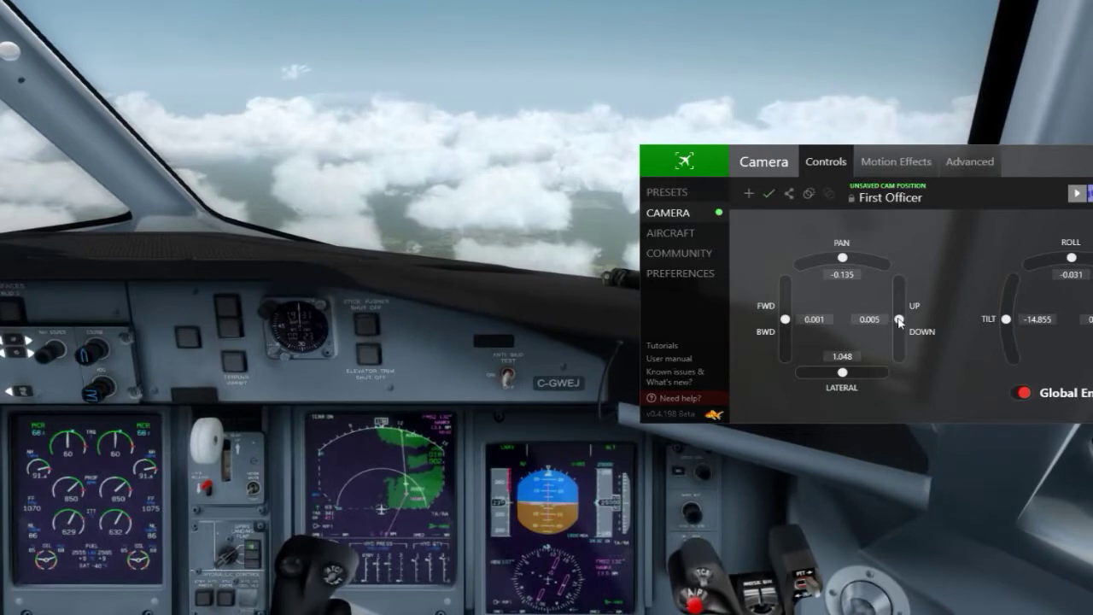
click(899, 320)
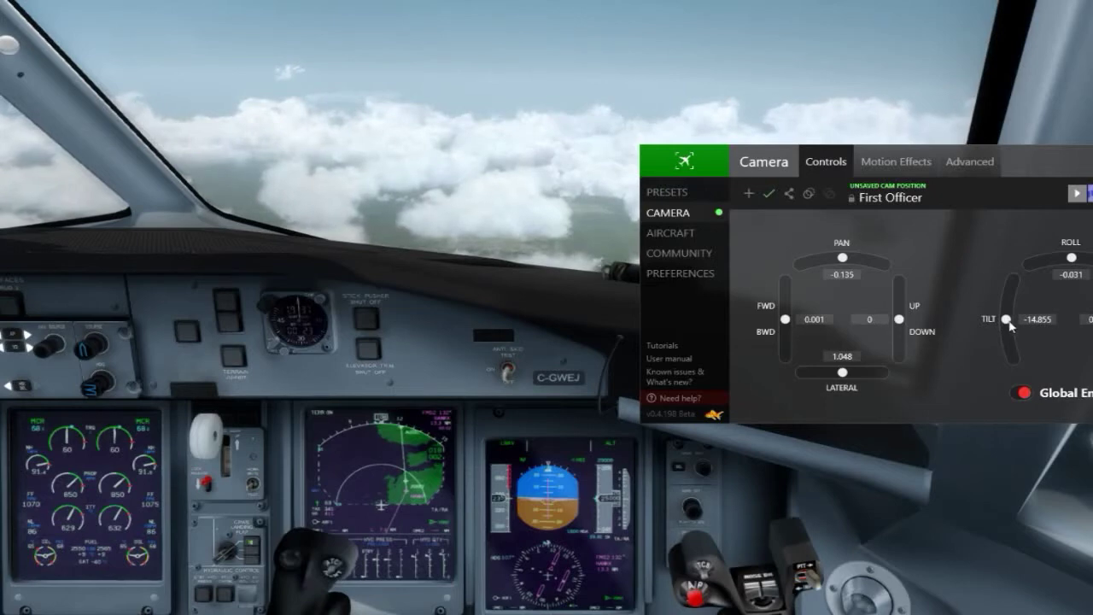
drag(1010, 323, 1010, 324)
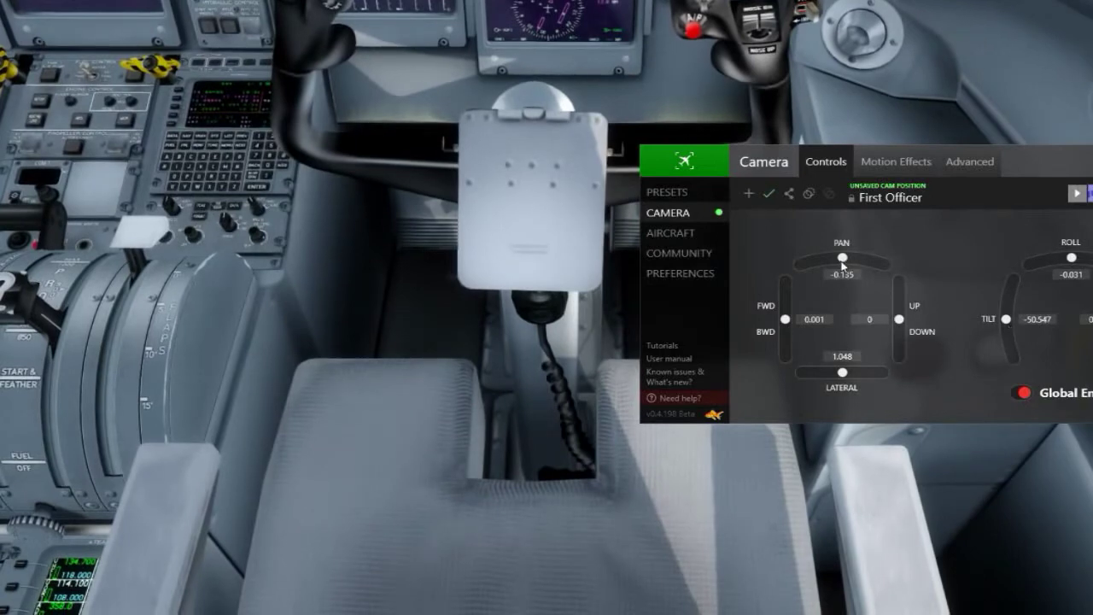
Step: Pan the camera to about 27.9 toward the First Officer's side console and move the camera window clear of the gauges
drag(856, 260, 855, 263)
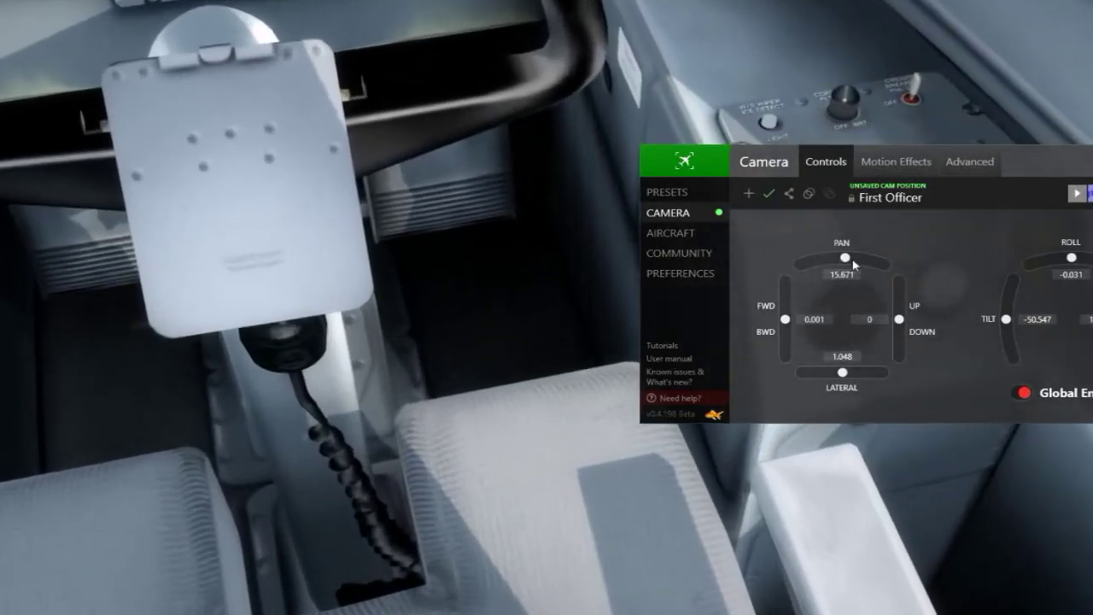
drag(844, 259, 855, 260)
drag(1040, 166, 1092, 319)
drag(959, 413, 968, 412)
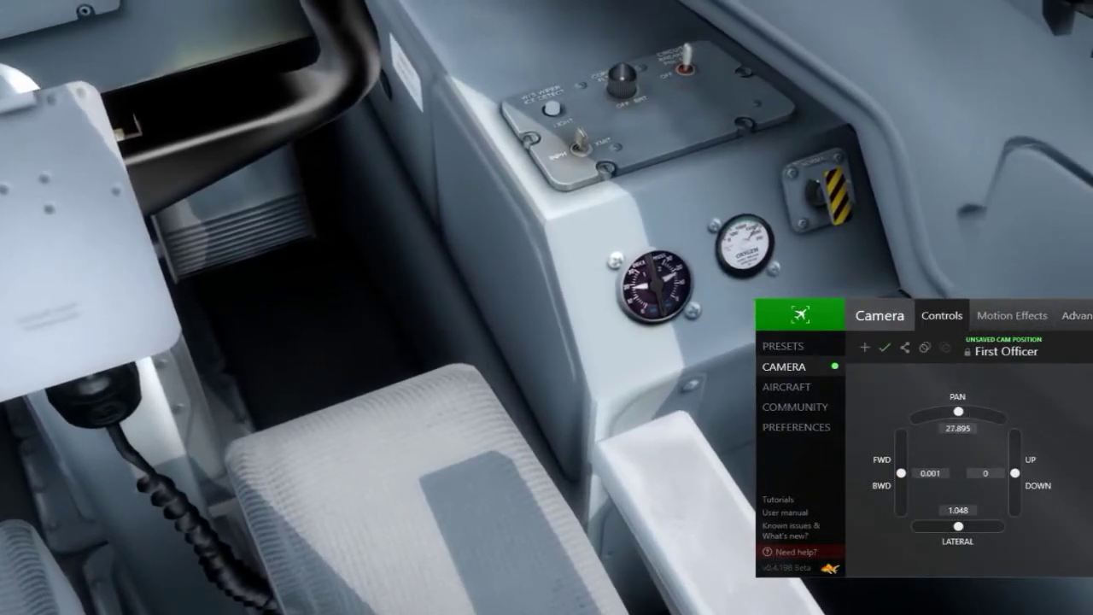
drag(1089, 314, 988, 270)
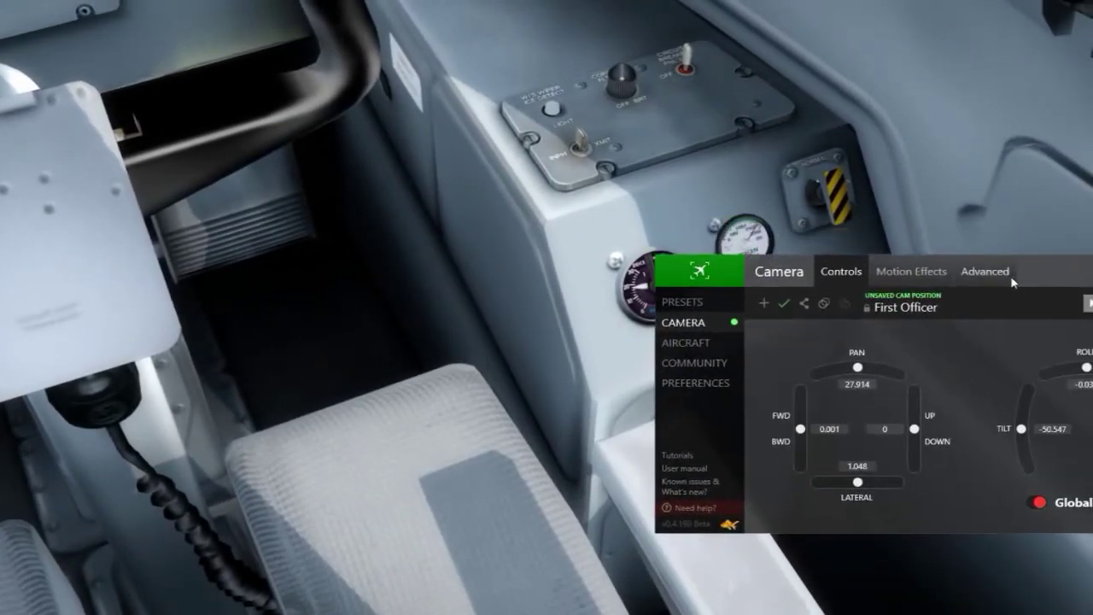
drag(1054, 273, 1046, 308)
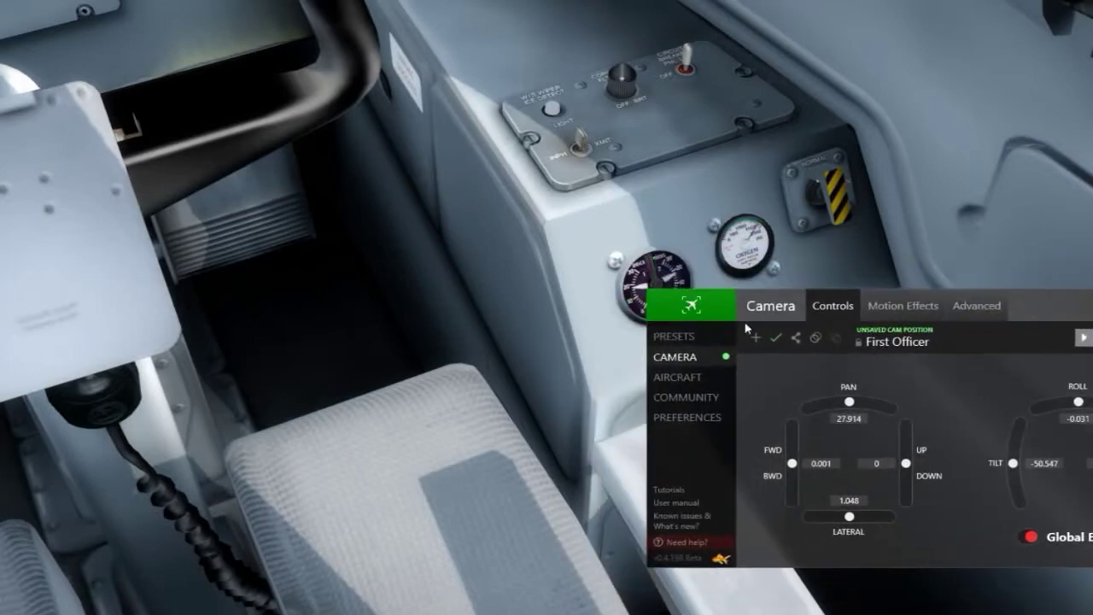
Step: Save the current camera position as a new on-board preset named "Deice Press" for the mjc8q400
click(675, 337)
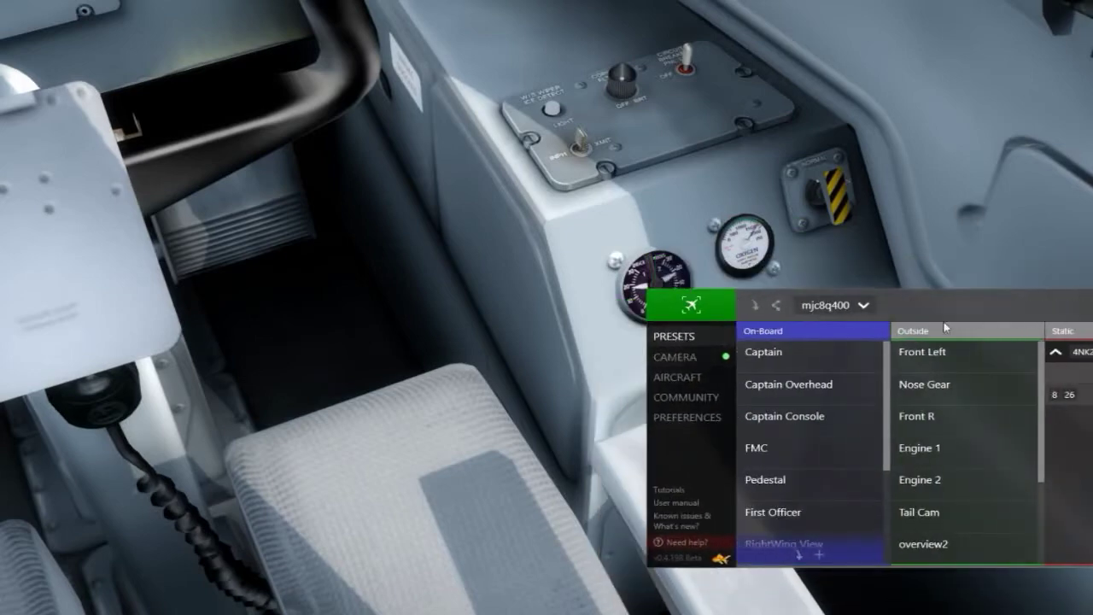
click(819, 555)
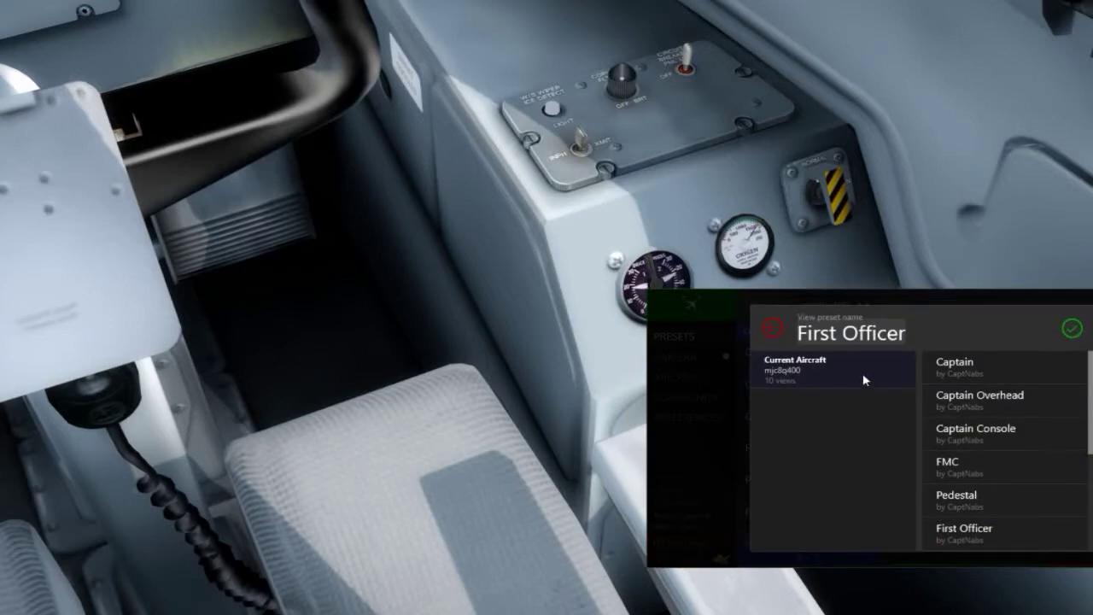
click(915, 333)
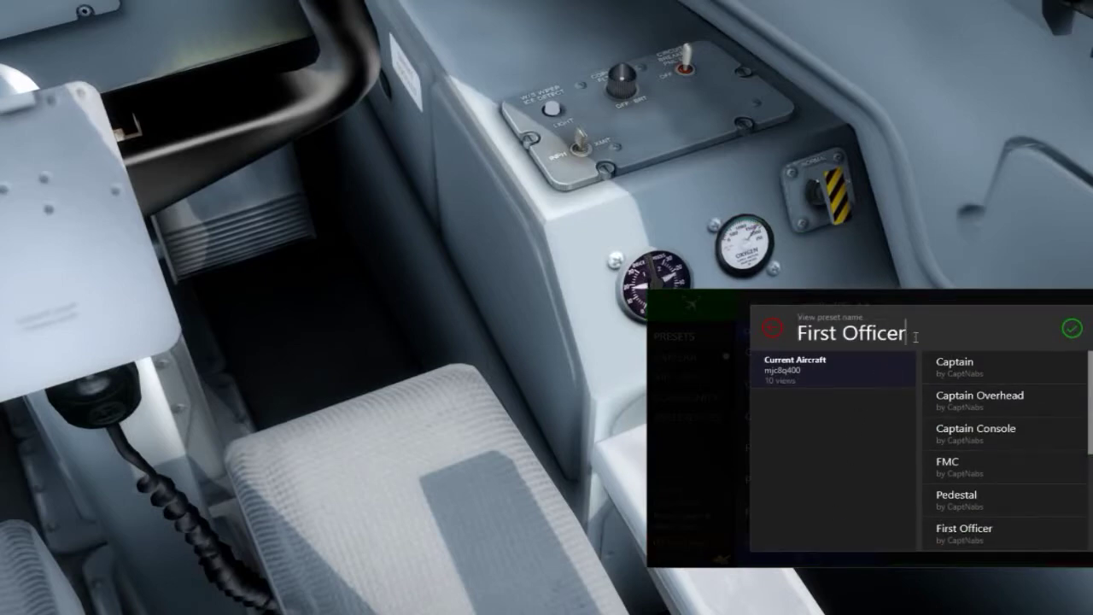
key(BackSpace)
key(BackSpace)
key(BackSpace)
key(BackSpace)
key(BackSpace)
key(BackSpace)
key(BackSpace)
key(BackSpace)
key(BackSpace)
key(BackSpace)
key(BackSpace)
text(D)
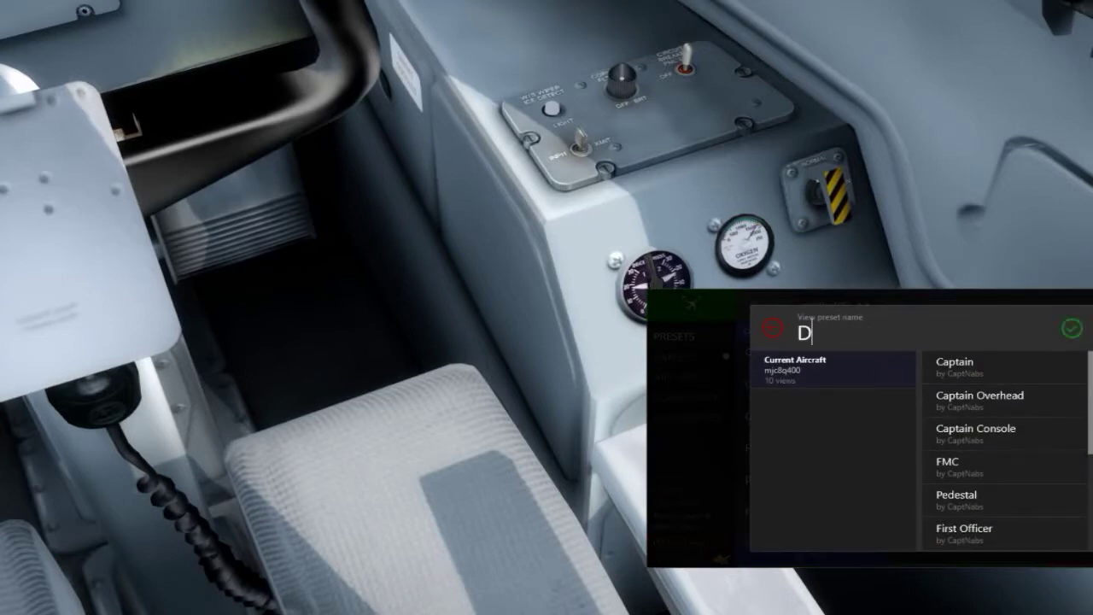
text(eice Press)
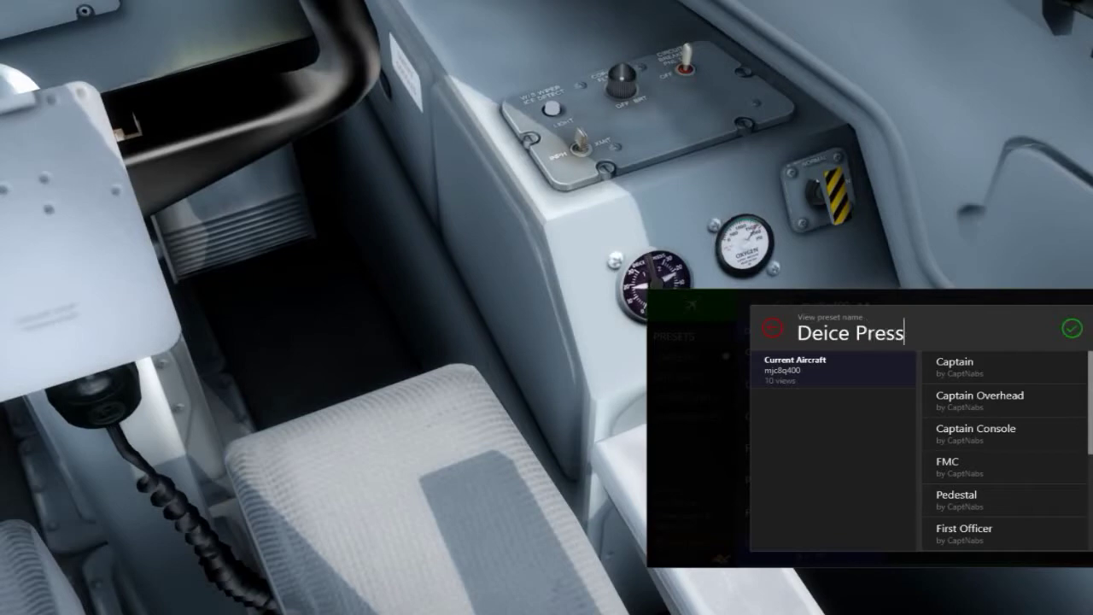
click(1073, 328)
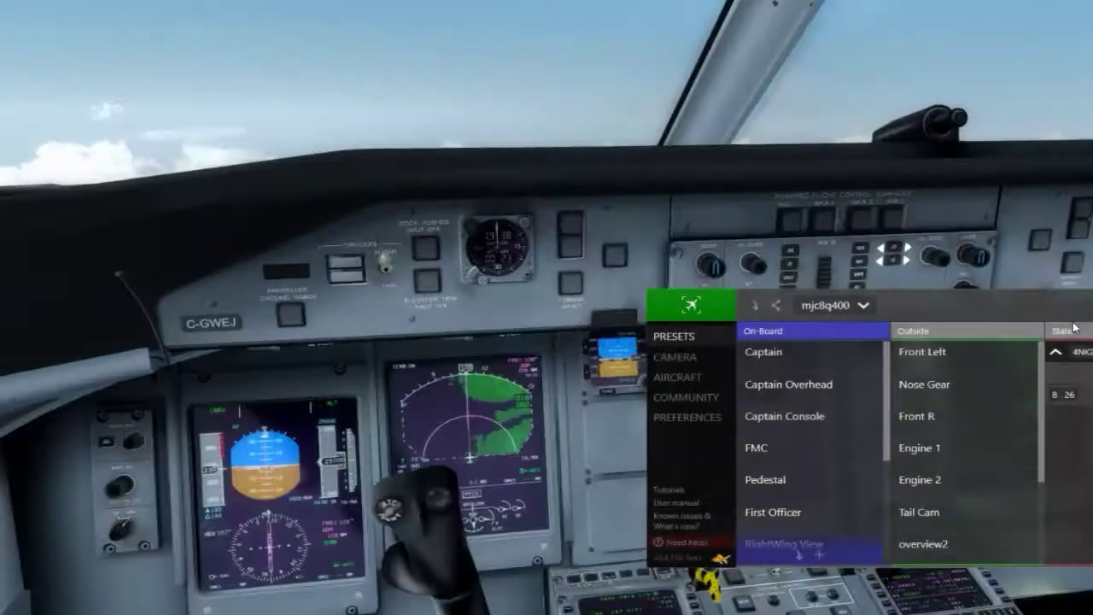
Step: Test the new Deice Press preset from the on-board list, and return to the Captain view
scroll(815, 508, down, 3)
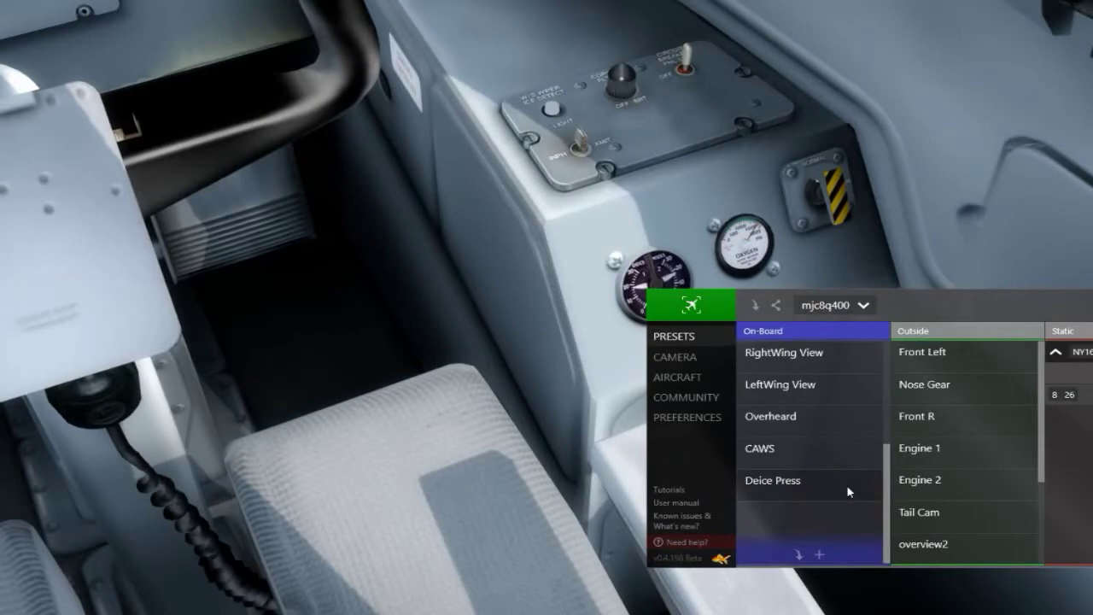
click(799, 485)
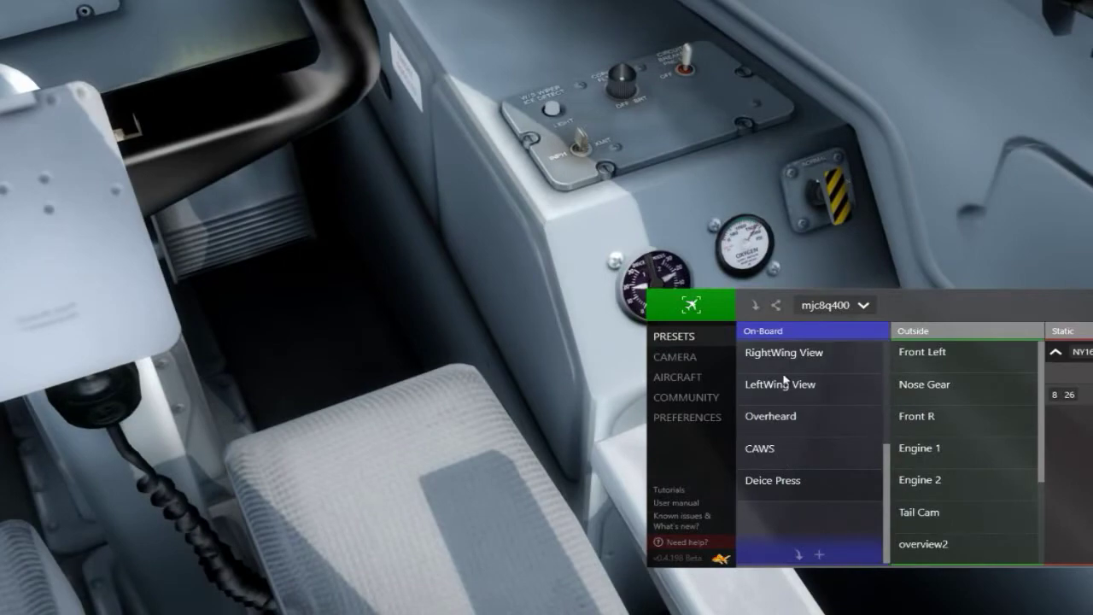
scroll(790, 384, up, 3)
scroll(793, 355, up, 2)
click(786, 357)
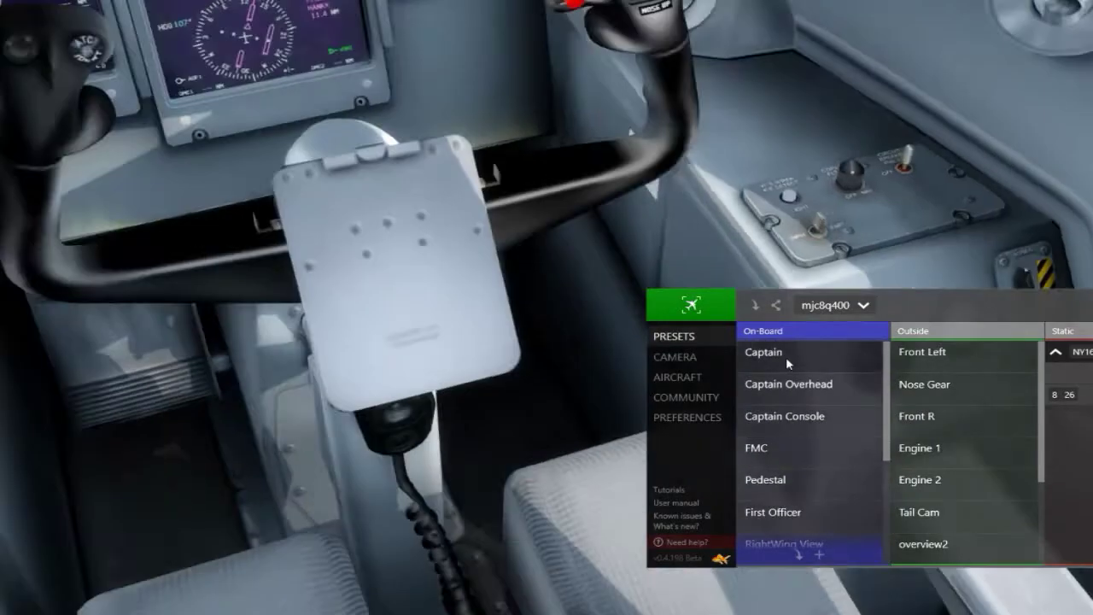
Step: Look through the on-board preset list including the new entry, and move the camera window higher over the cockpit
scroll(839, 476, down, 1)
scroll(839, 476, down, 3)
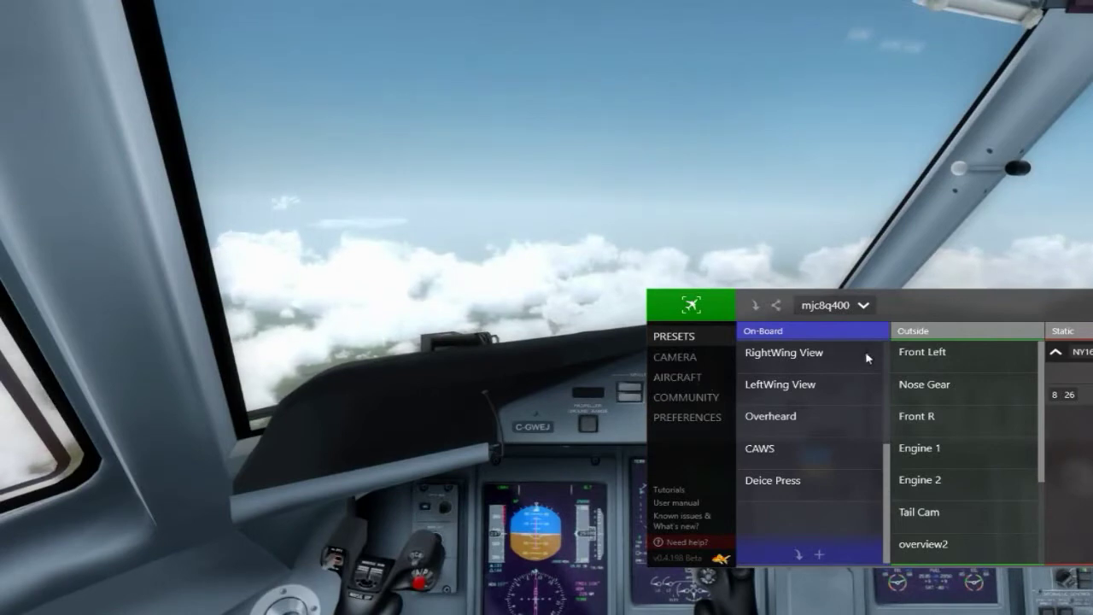
drag(998, 312, 932, 245)
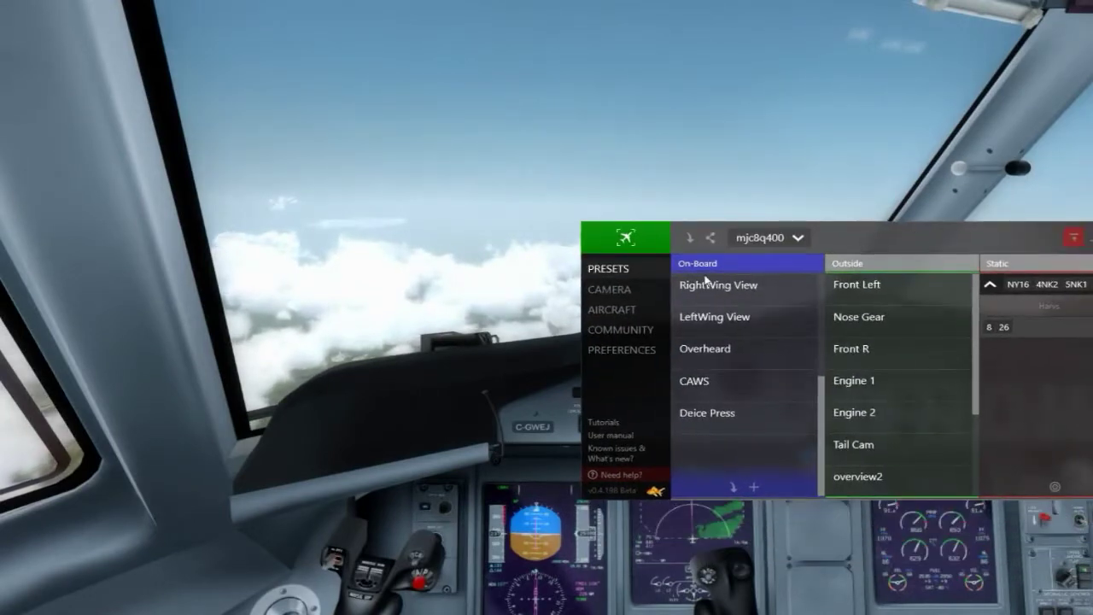
scroll(776, 406, up, 3)
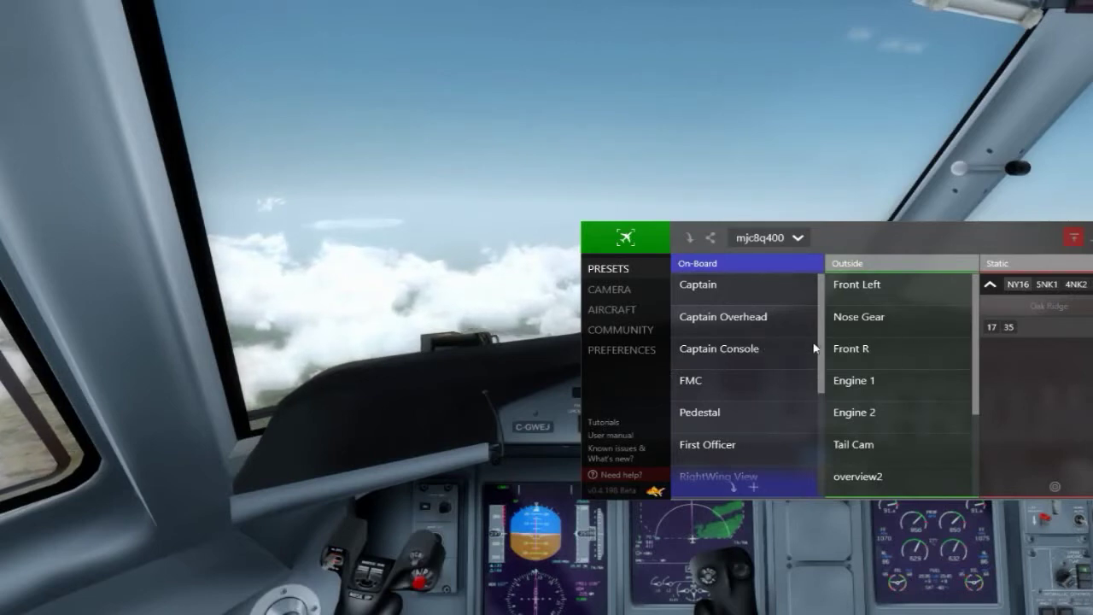
Step: Search the community presets for the aircraft "q400"
click(618, 296)
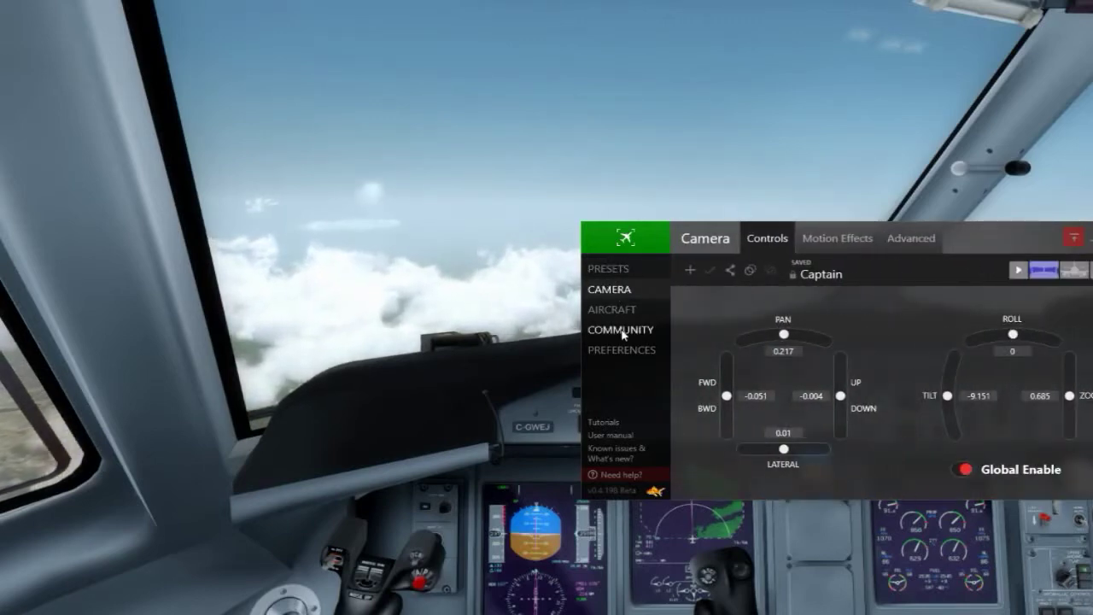
click(622, 332)
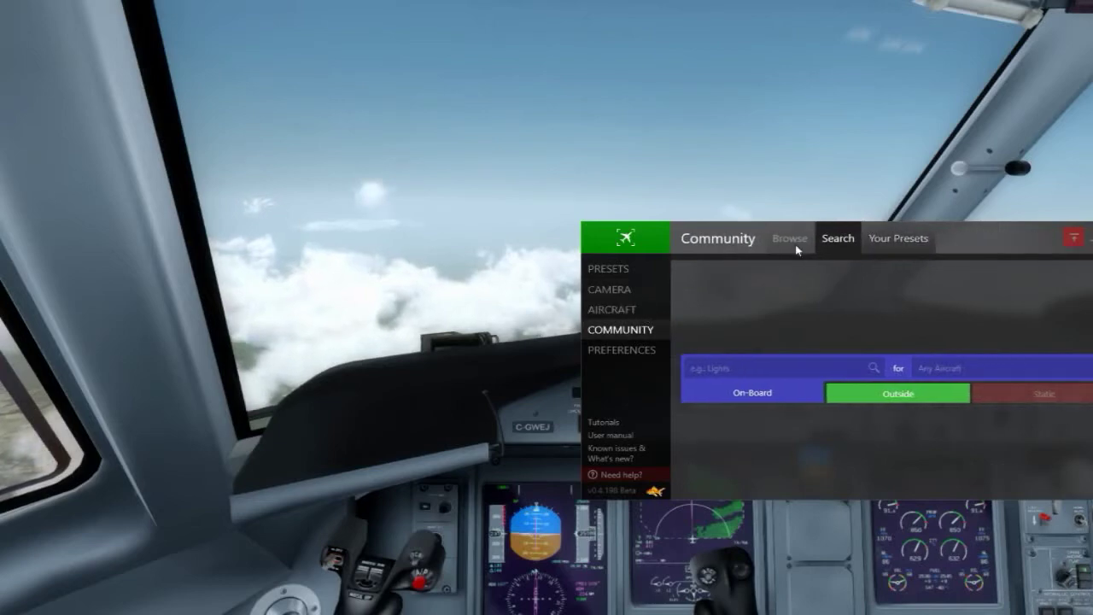
click(891, 248)
click(840, 239)
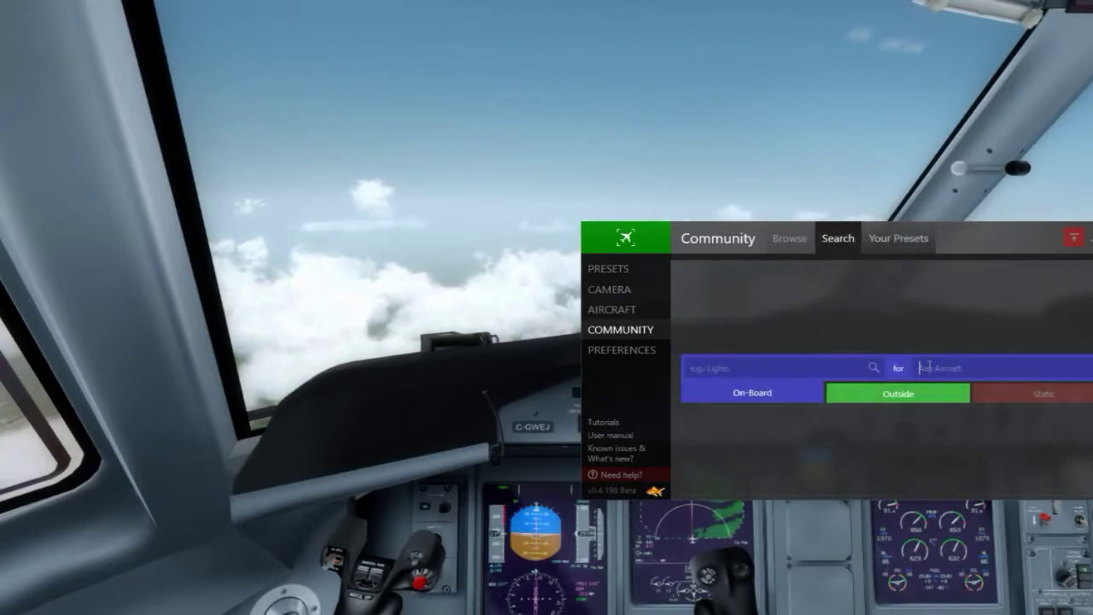
click(922, 369)
text(q400)
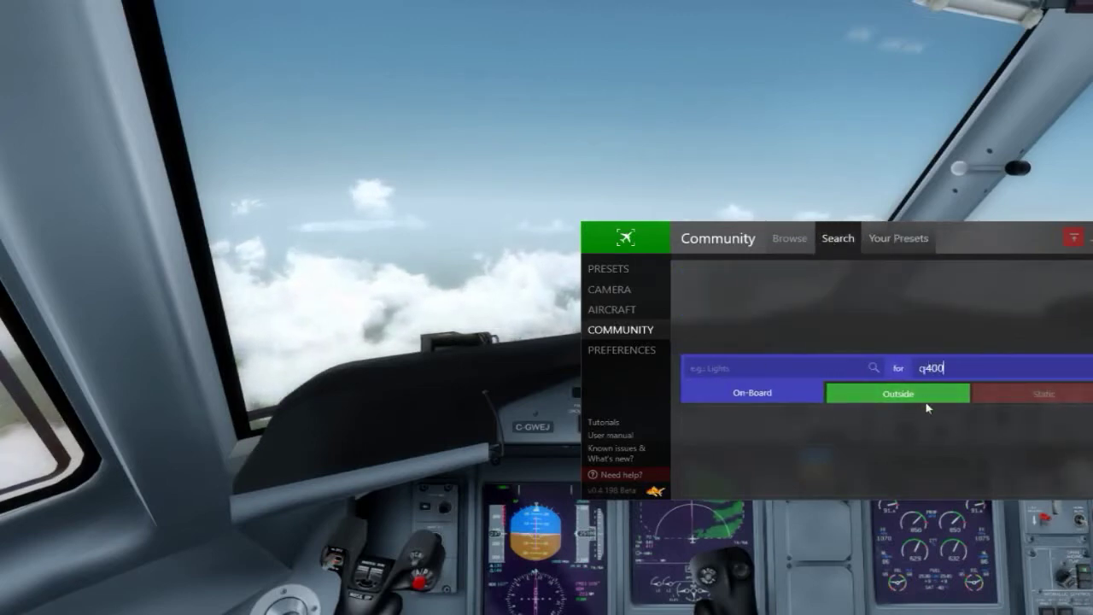
click(874, 369)
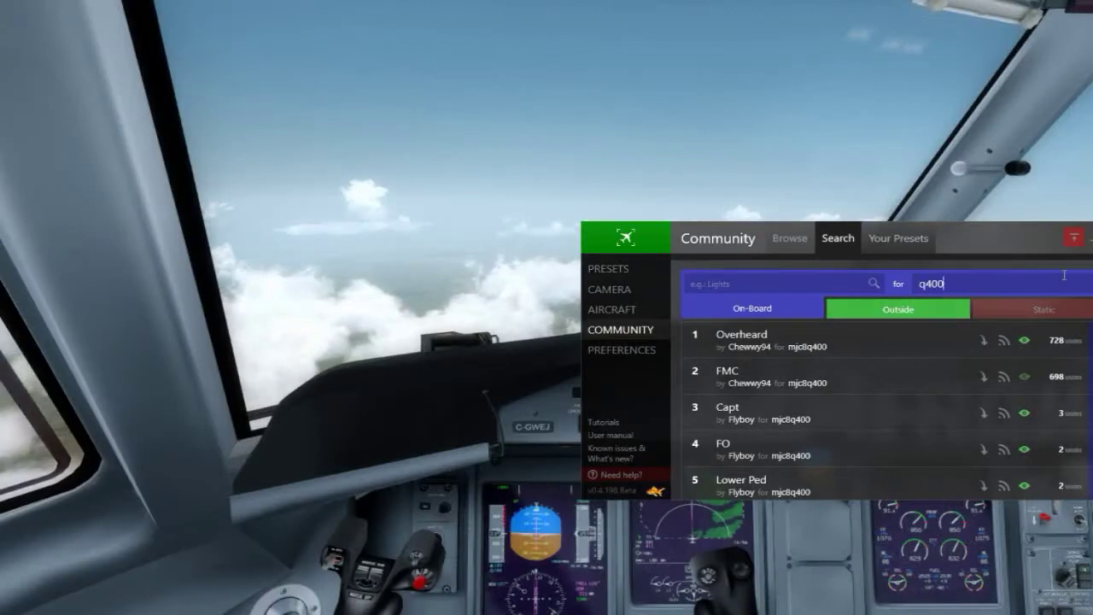
Step: Look through the community on-board results for the q400, and preview the Overheard and FMC camera presets
scroll(889, 376, down, 4)
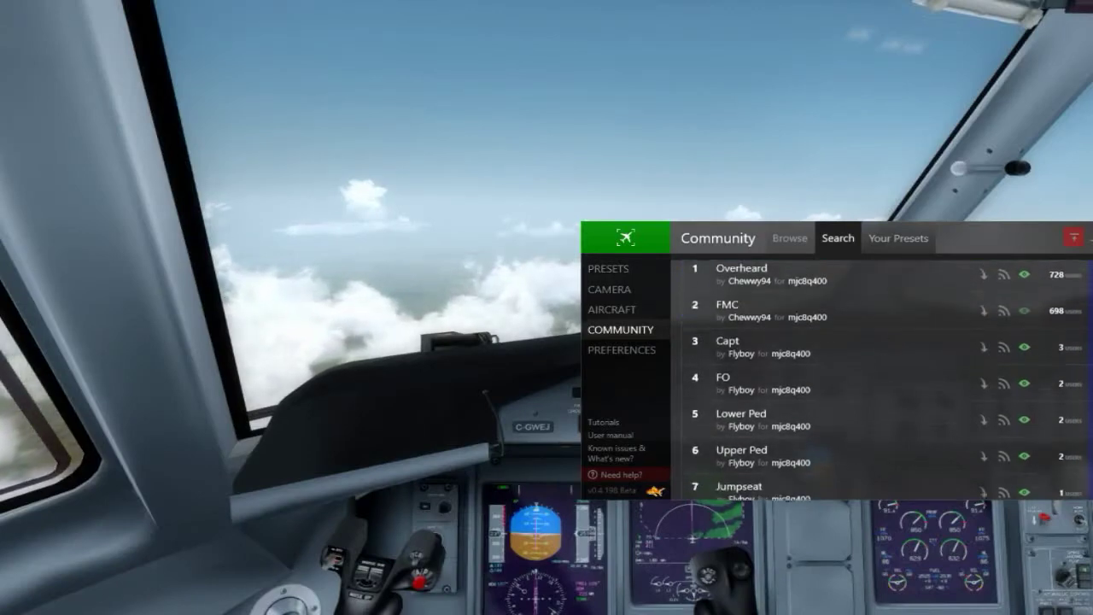
scroll(889, 380, down, 6)
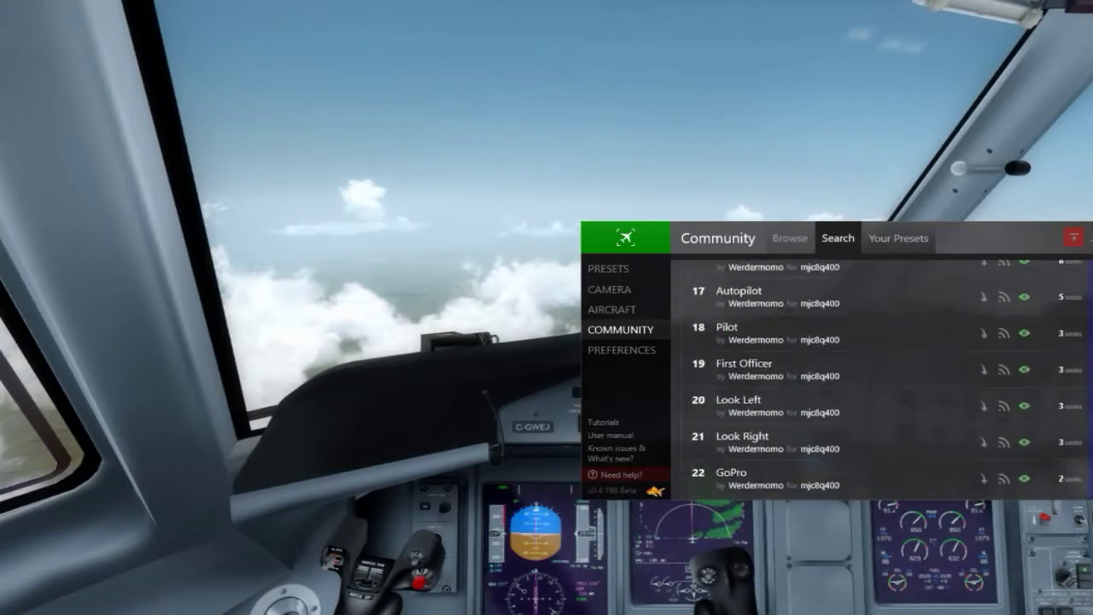
scroll(888, 379, up, 10)
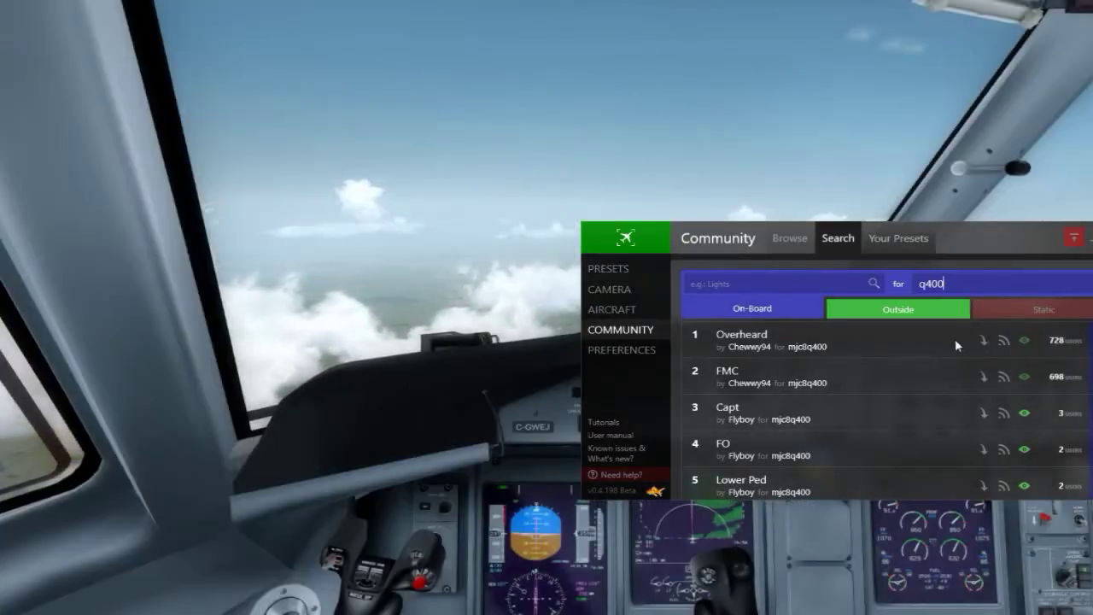
mouse_move(1019, 359)
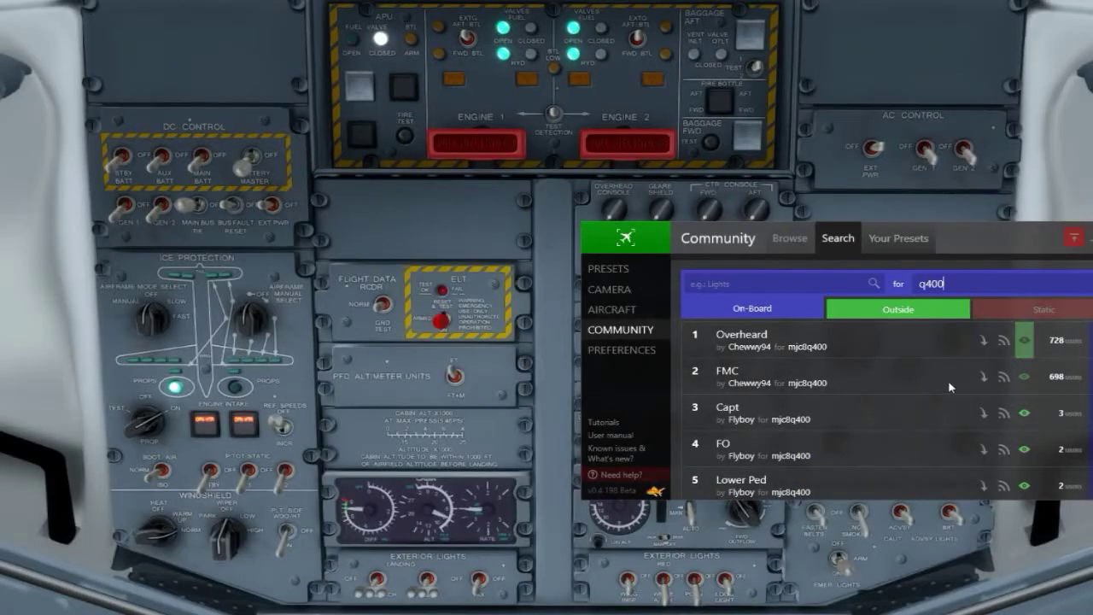
click(1024, 383)
click(1023, 345)
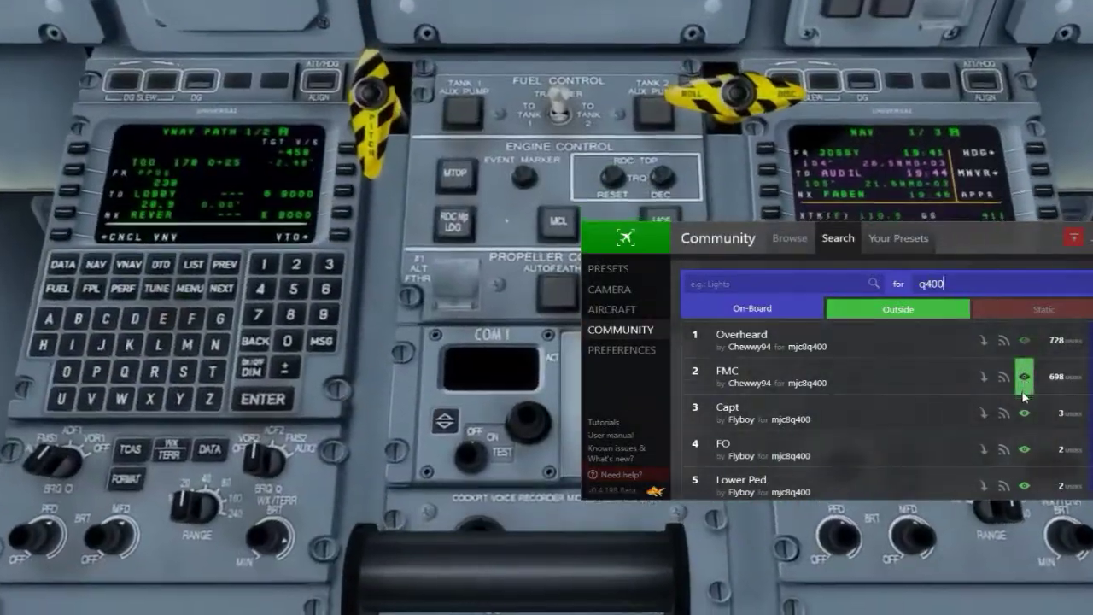
Step: Preview the community Lower Ped and Jumpseat presets, and import Jumpseat into the aircraft's own presets
mouse_move(1024, 413)
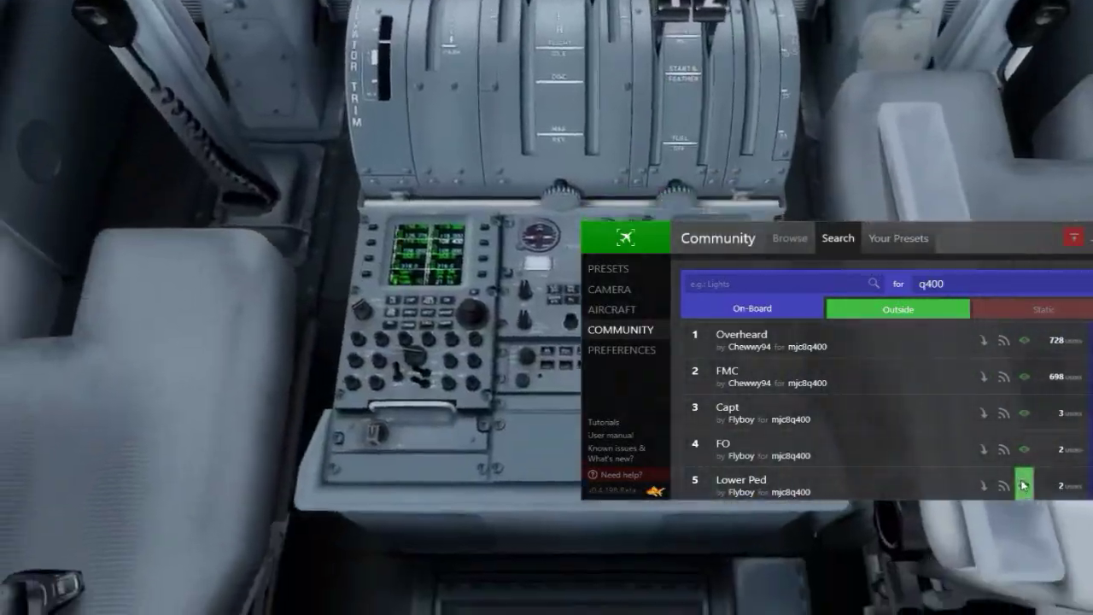
mouse_move(1025, 460)
scroll(1022, 469, down, 1)
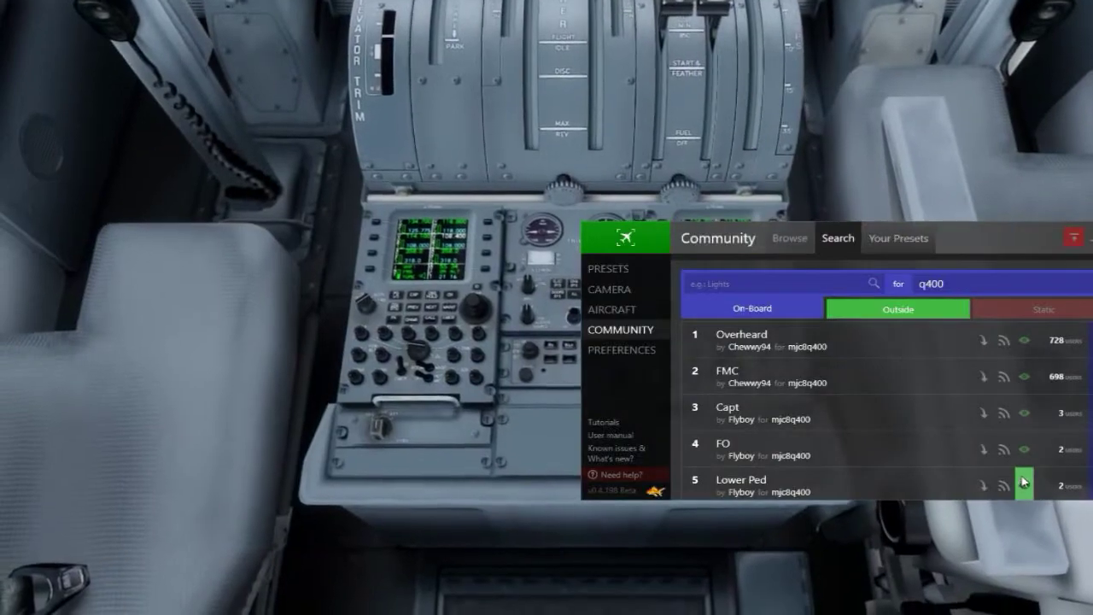
scroll(1024, 474, down, 1)
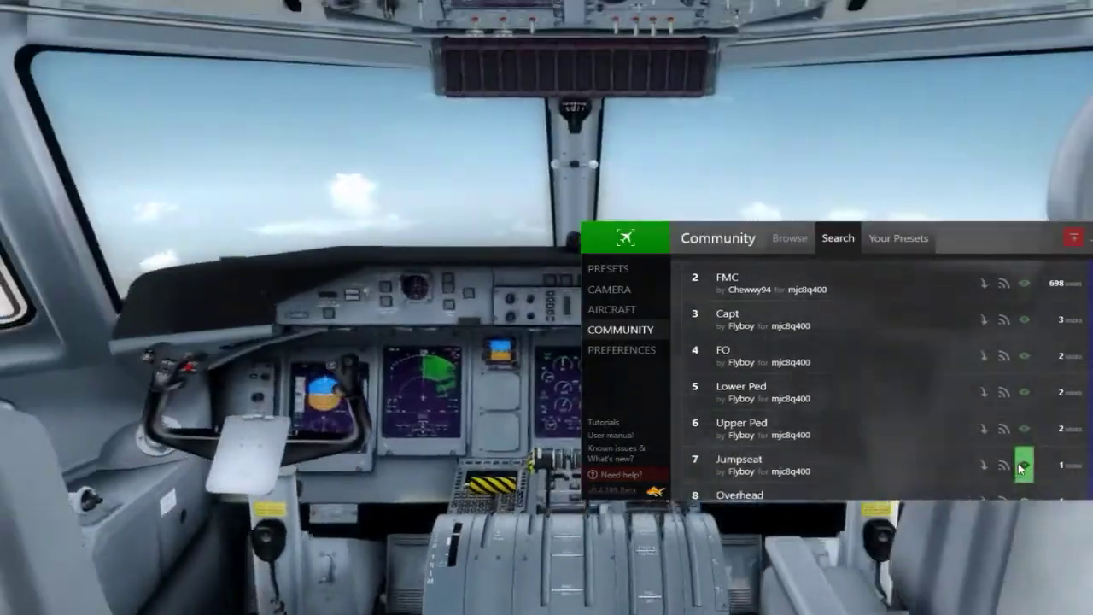
scroll(1026, 480, down, 1)
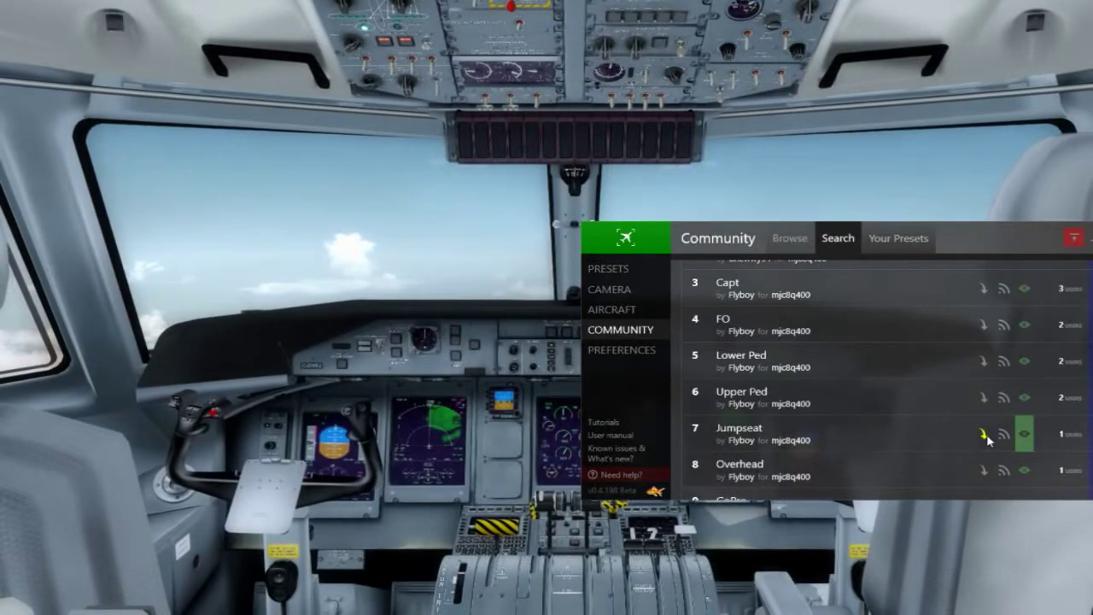
click(983, 439)
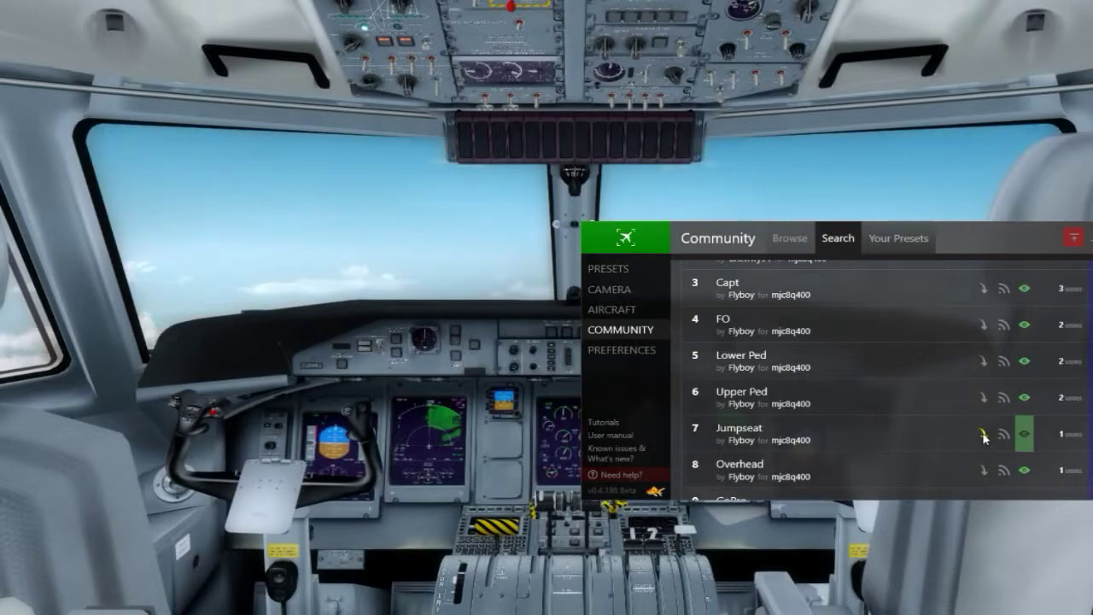
Step: Preview the community Upper Ped, Jumpseat and Lower Ped presets in turn, and end the preview to return to the captain's view
click(1024, 397)
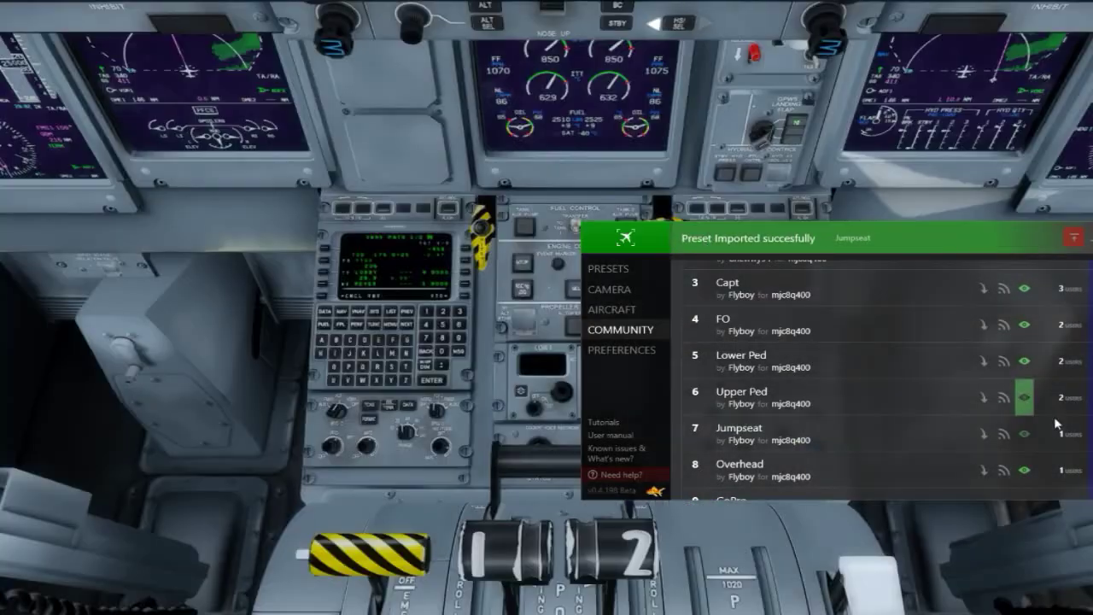
click(1024, 434)
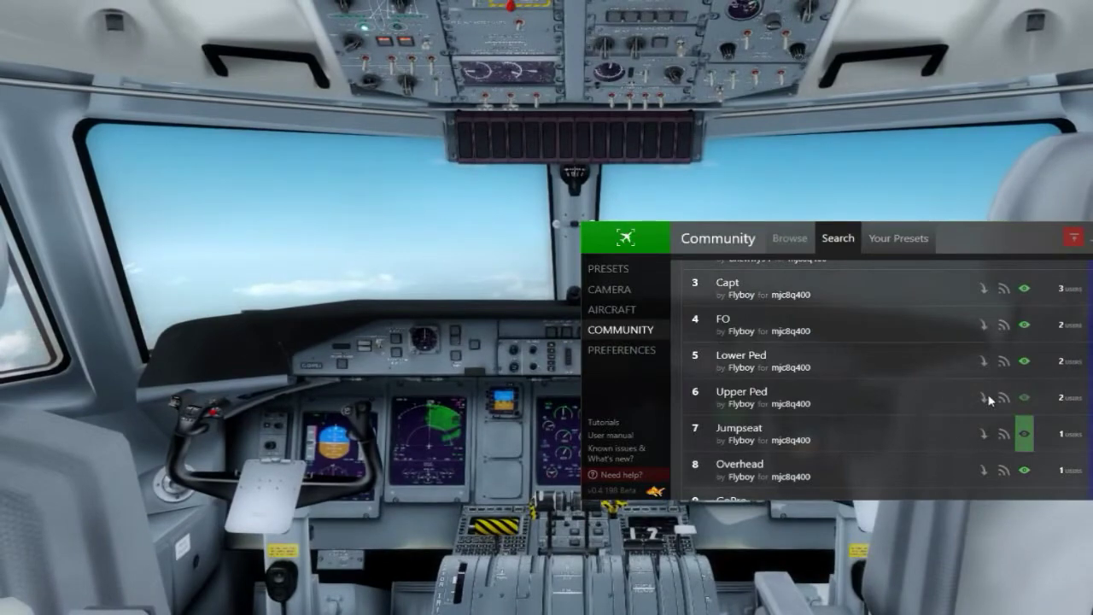
click(1025, 362)
scroll(846, 395, down, 1)
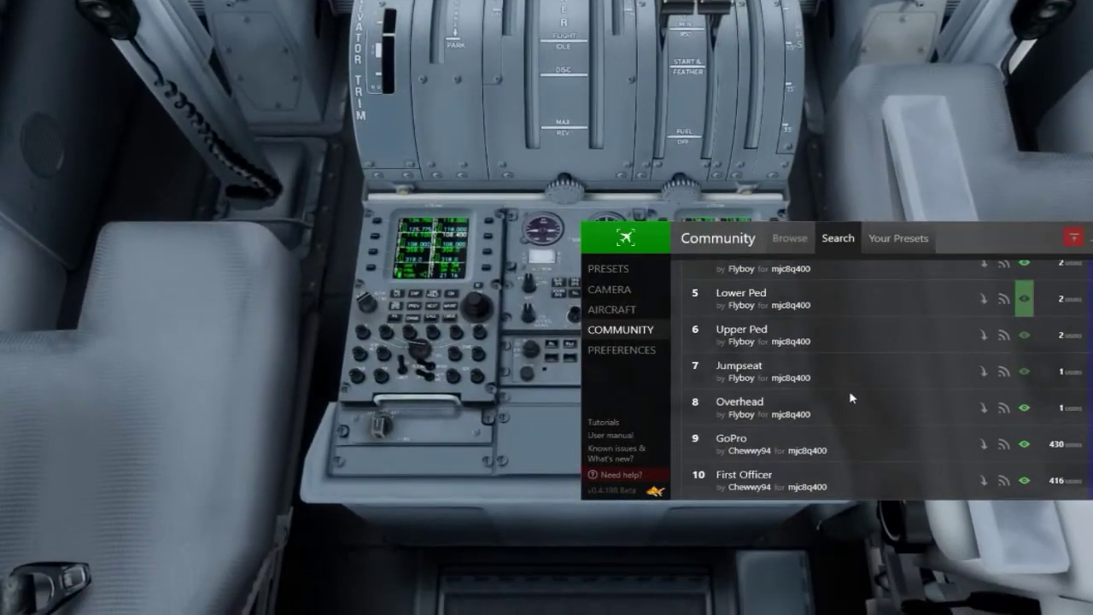
scroll(872, 361, up, 3)
click(946, 352)
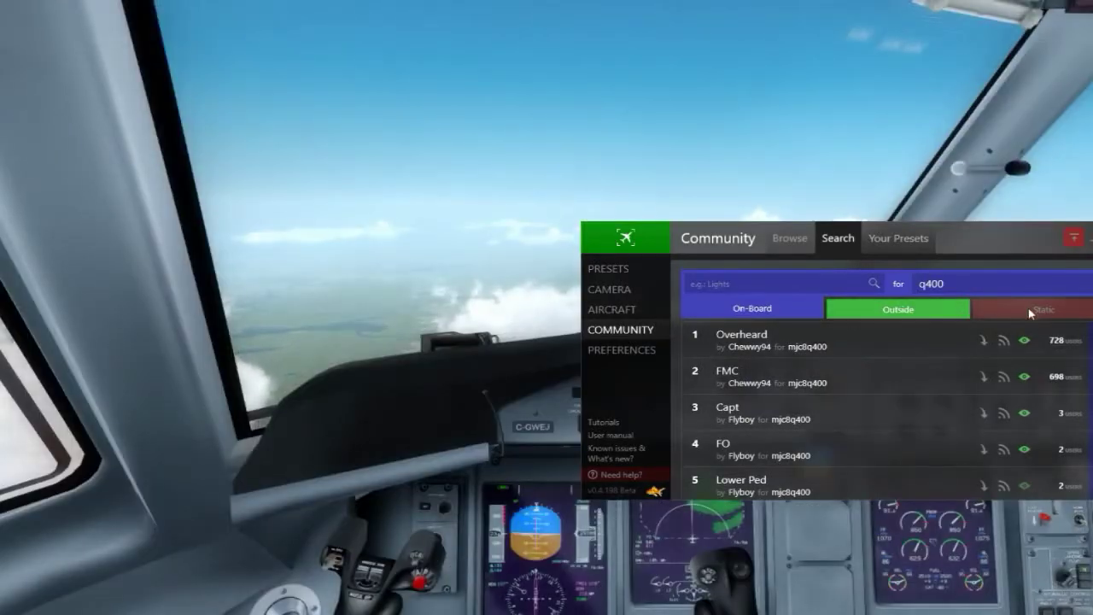
Step: Search the outside community presets for "belly" for the q400, and preview and import Belly View
click(964, 310)
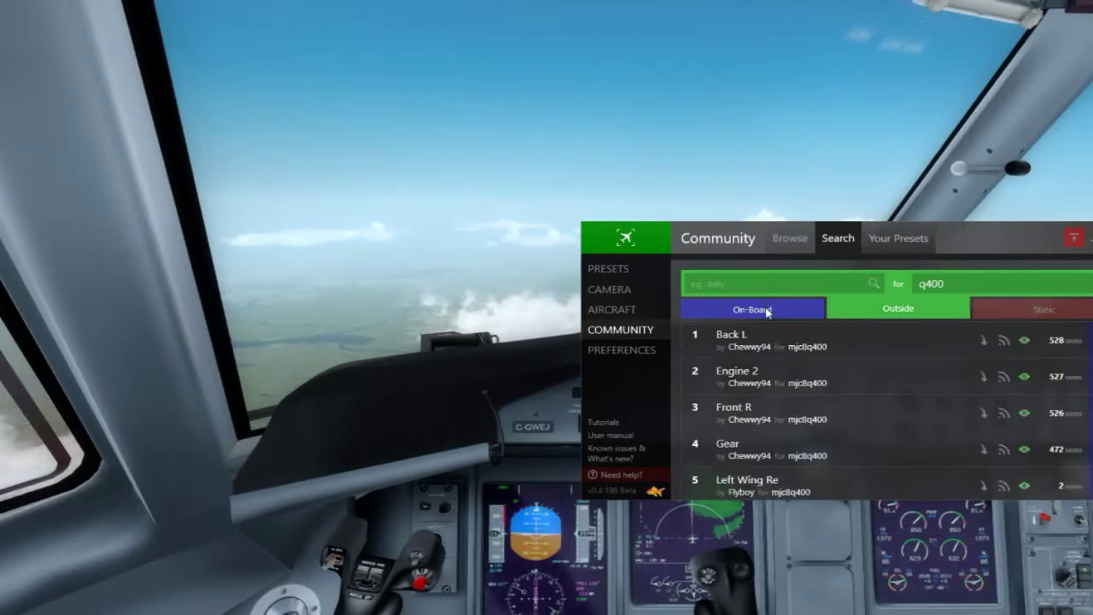
click(742, 280)
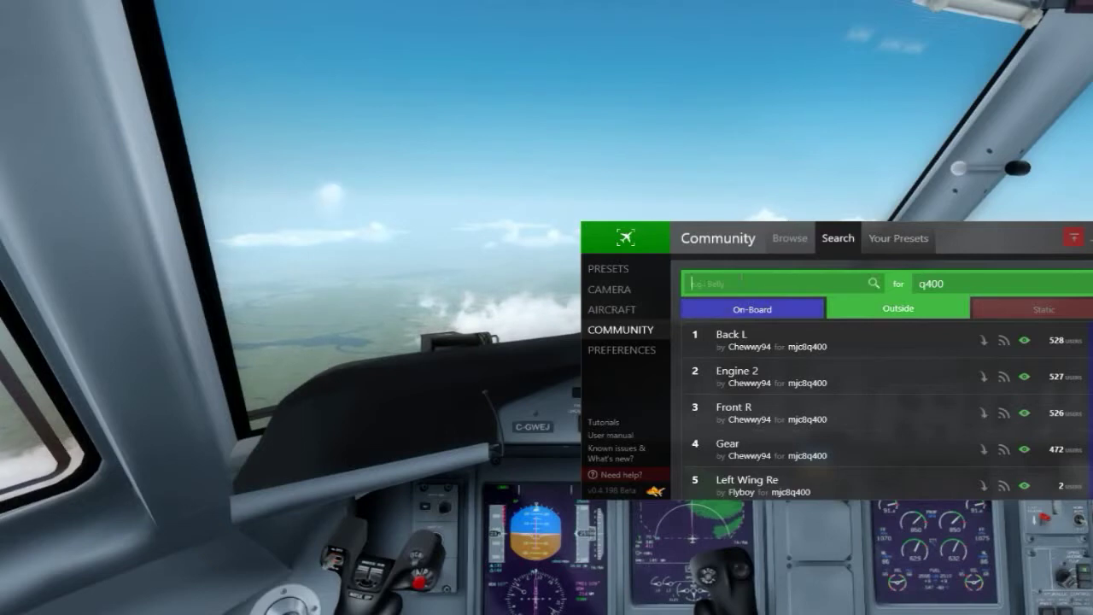
text(belly)
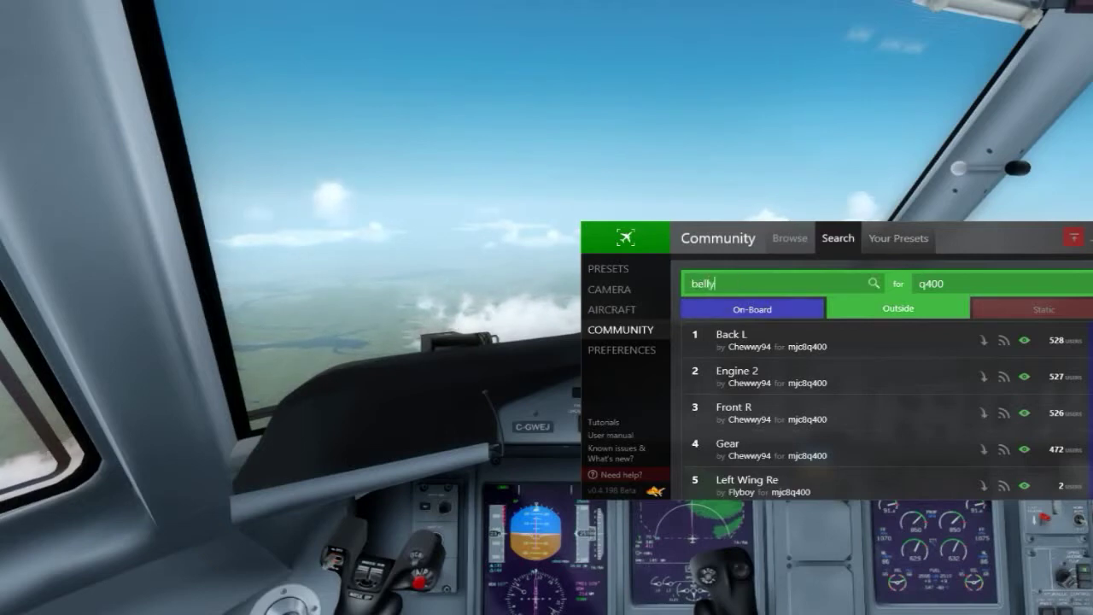
click(874, 283)
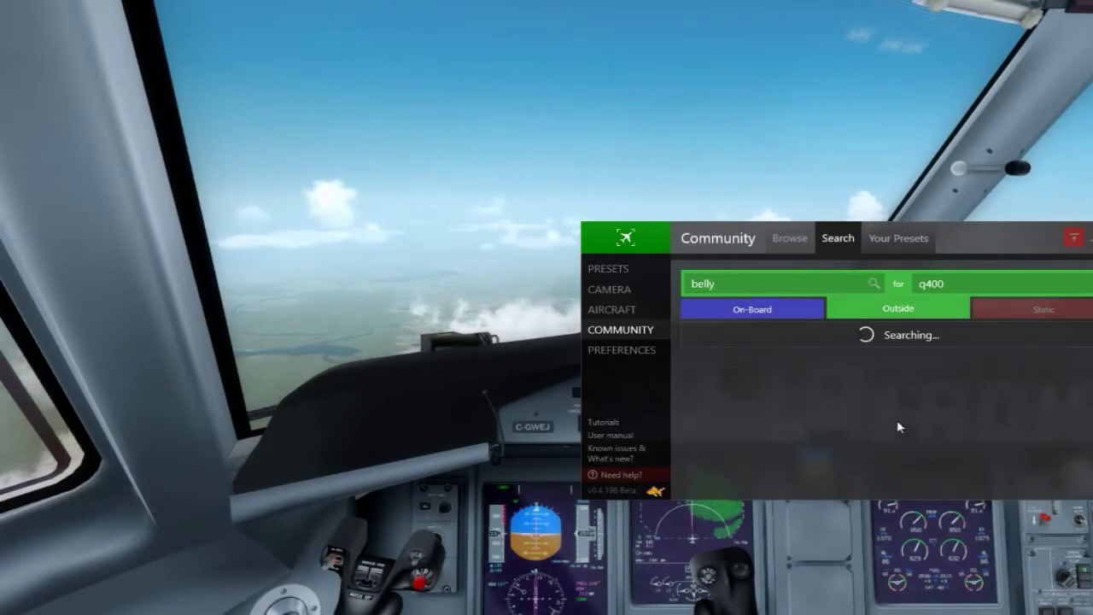
click(1026, 342)
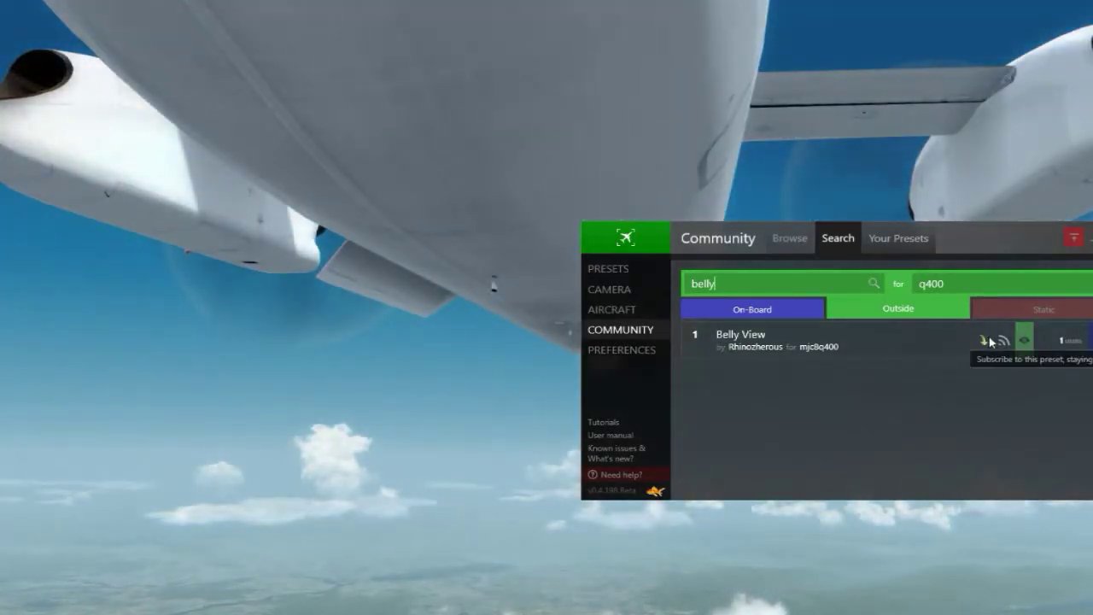
click(983, 346)
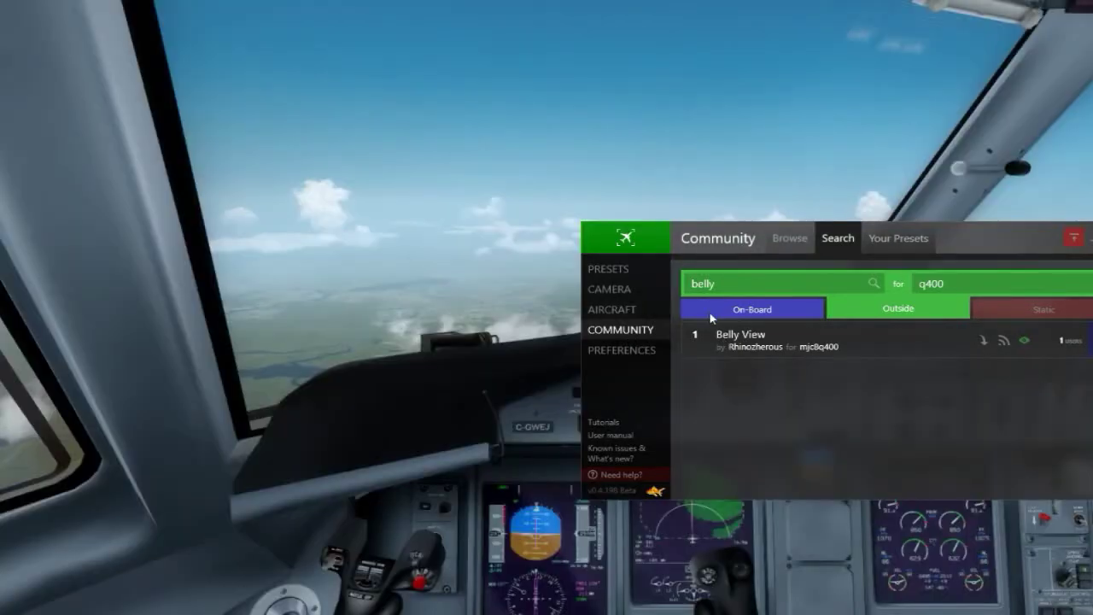
Step: Switch to the camera controls, return to the simulator, and enlarge and close the navigation display and the standby instrument in turn
click(620, 292)
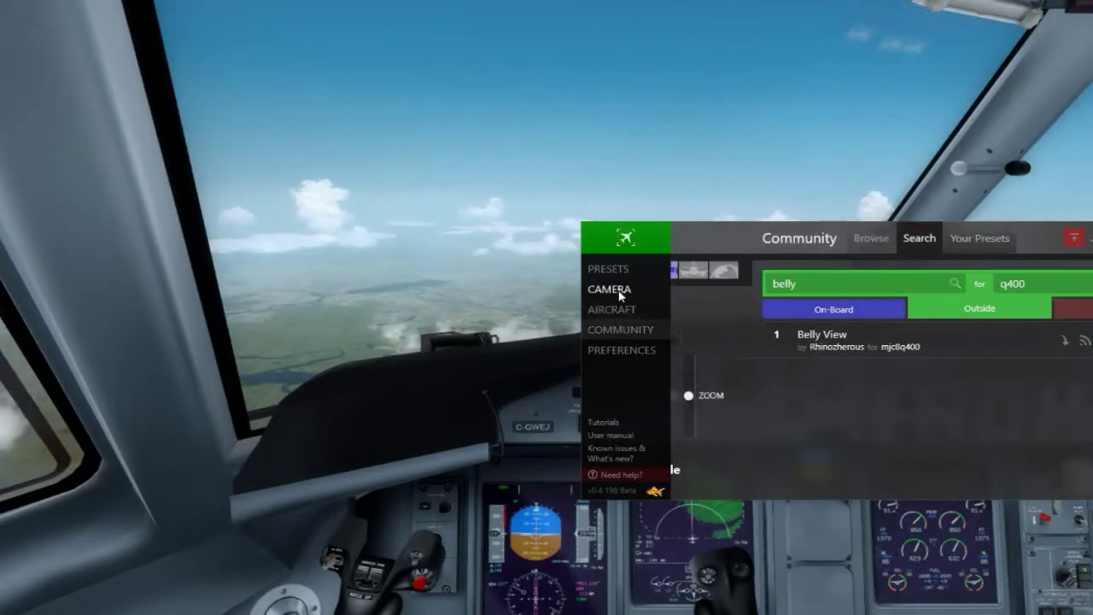
click(586, 167)
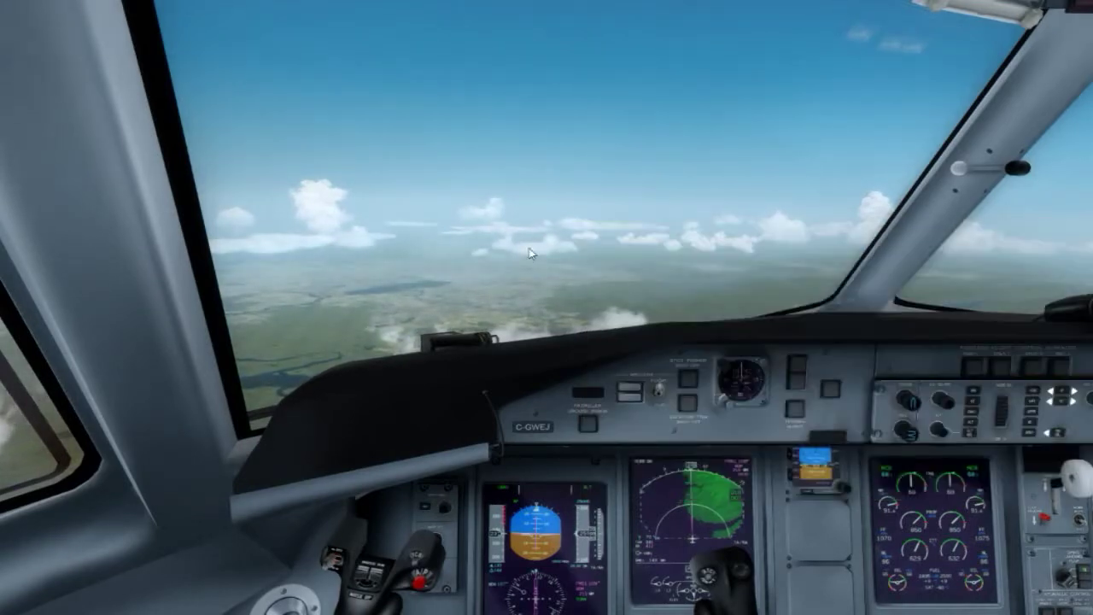
click(692, 517)
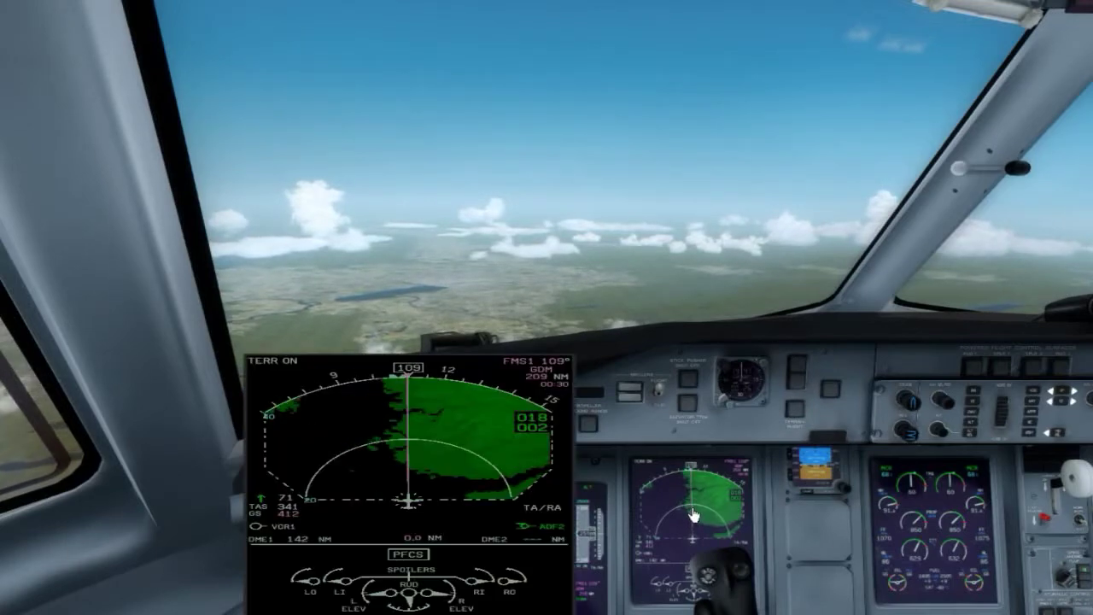
click(545, 488)
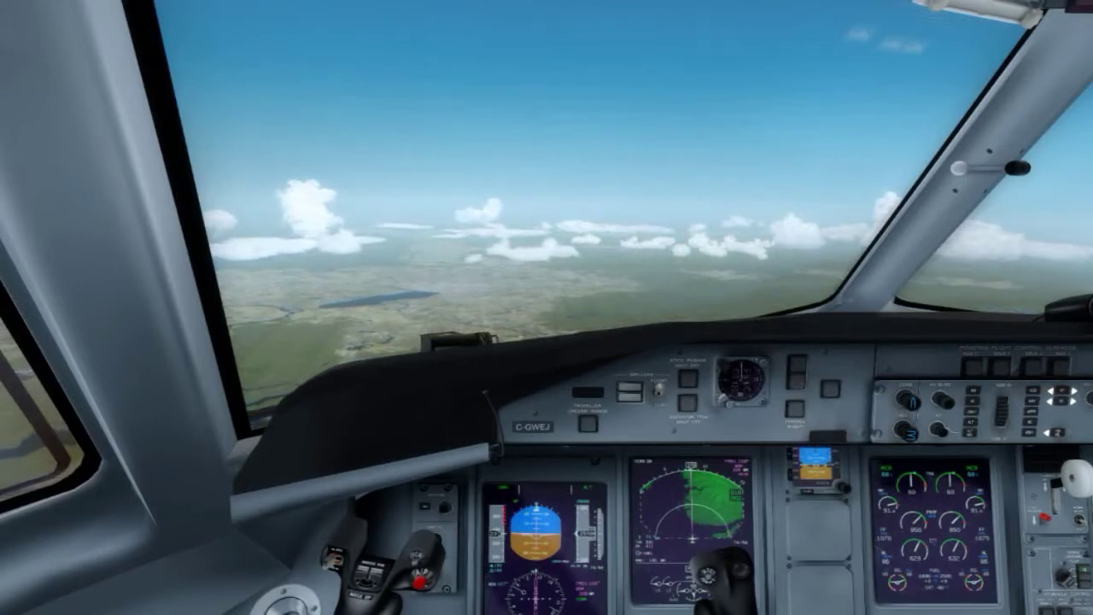
click(808, 494)
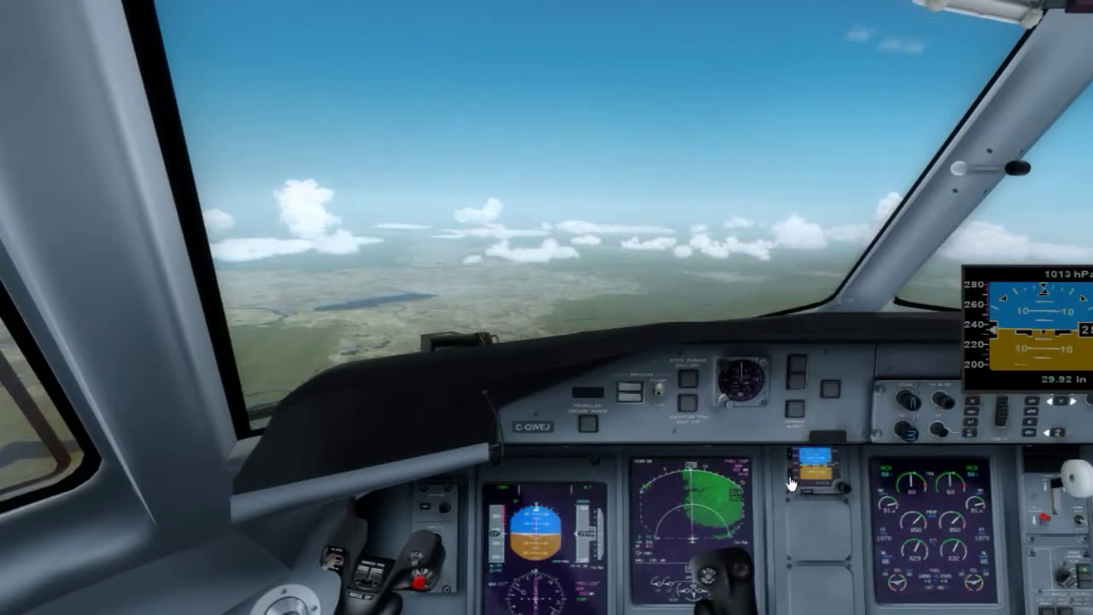
click(1053, 379)
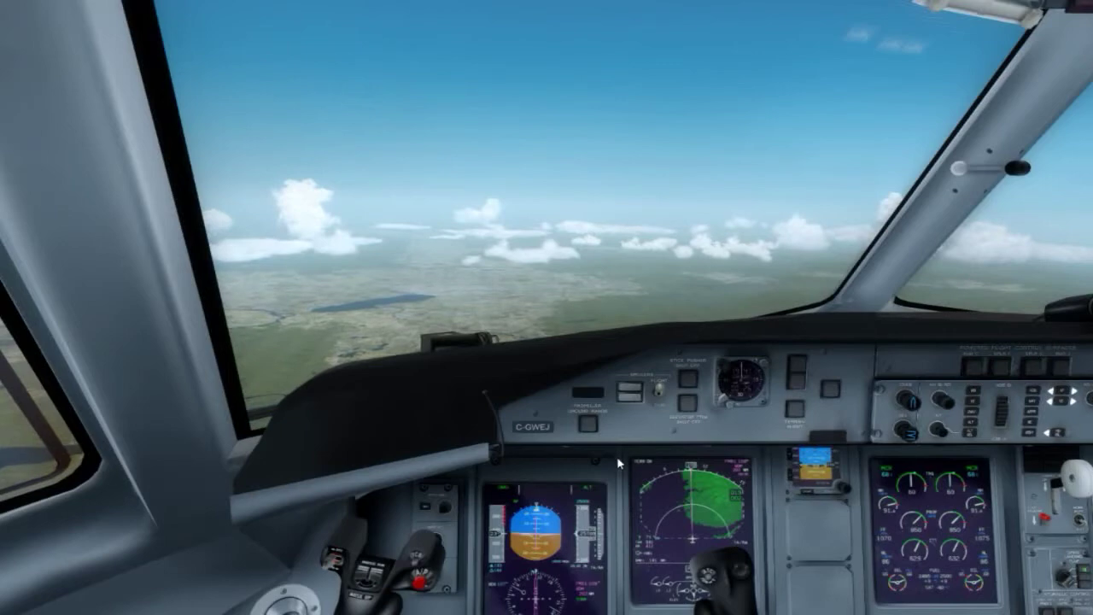
Step: Switch back to ChasePlane, select the Captain on-board preset for the mjc8q400, and move the camera window so it fits fully on screen
key(alt+Tab)
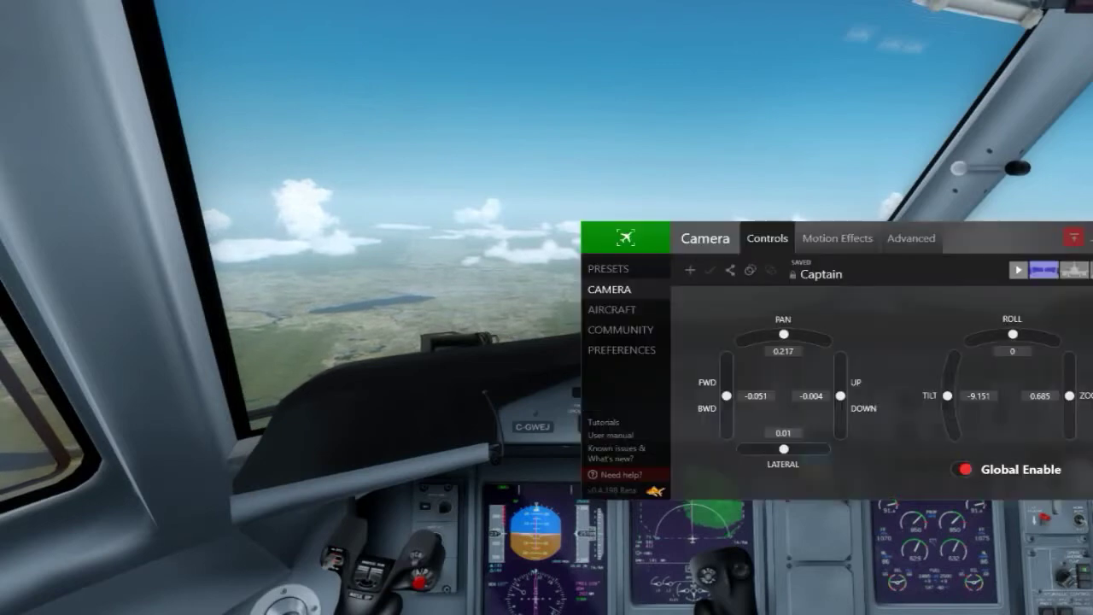
click(608, 269)
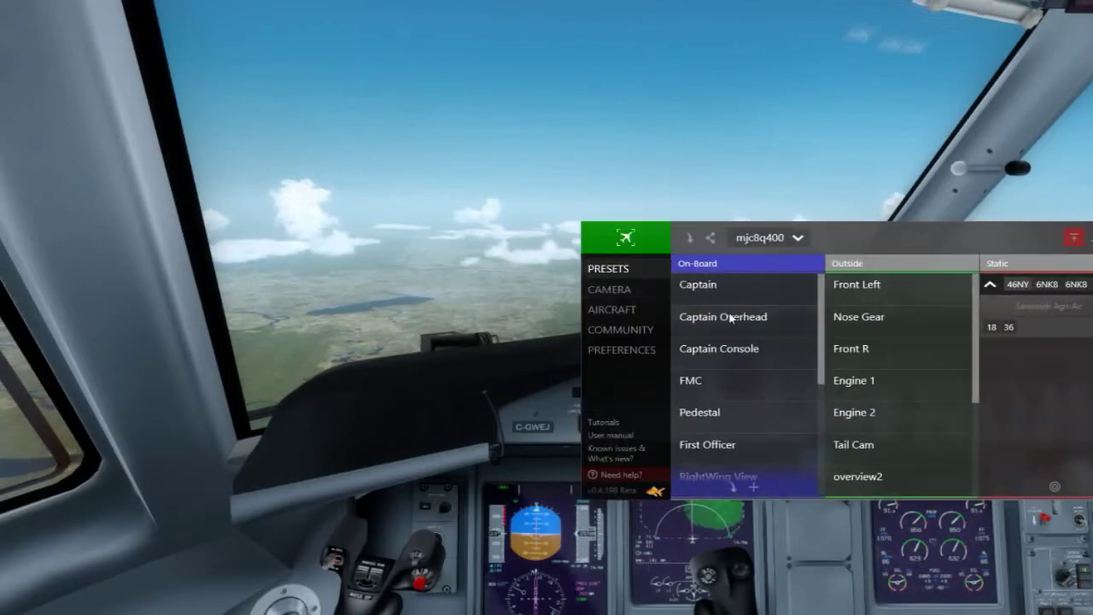
click(703, 327)
click(702, 289)
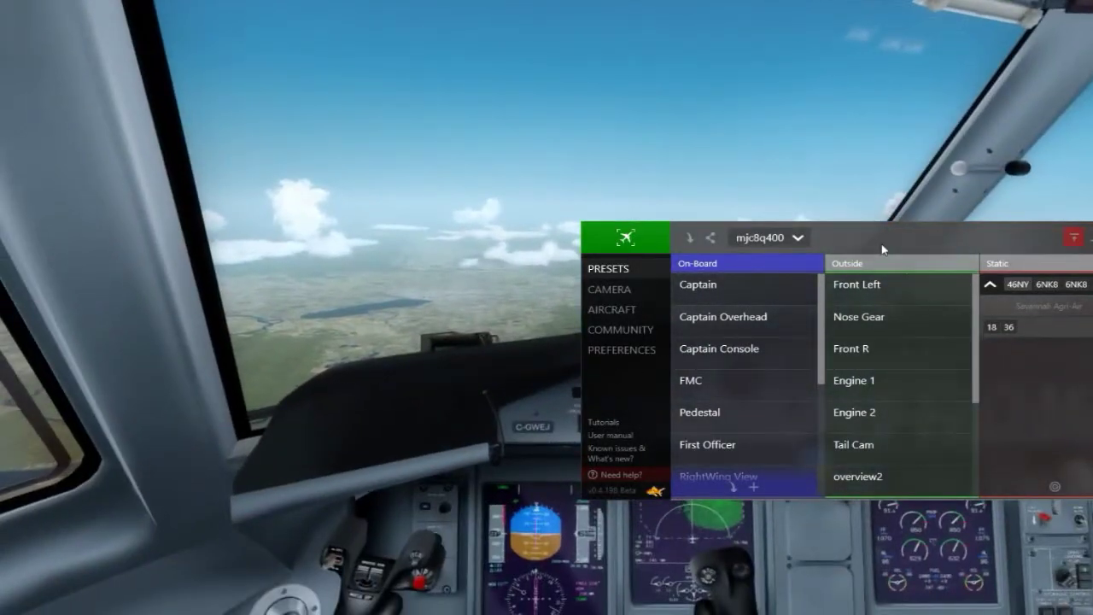
drag(895, 247, 848, 275)
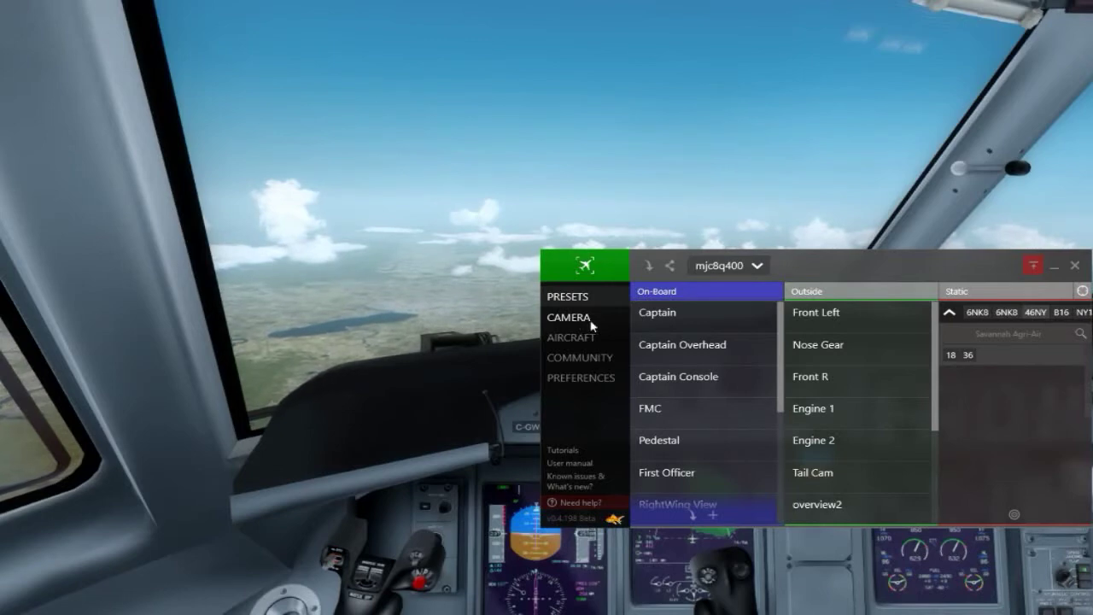
Step: Open the camera controls and offset the Captain view to pan -1.119, forward/backward about -0.07, up/down -0.028 and lateral about 0.116
click(567, 323)
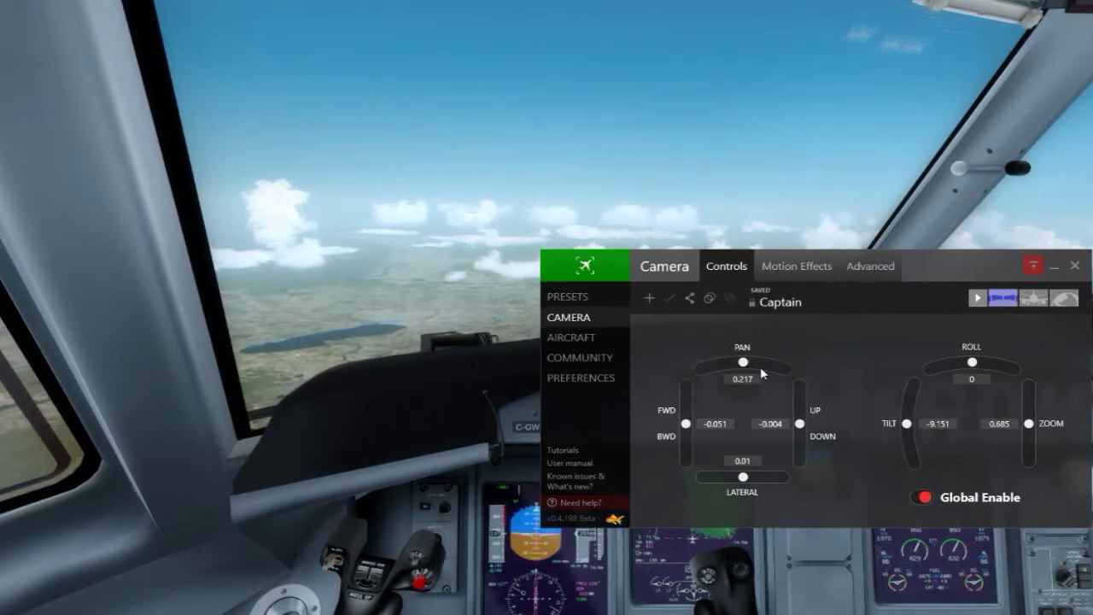
drag(743, 363, 720, 369)
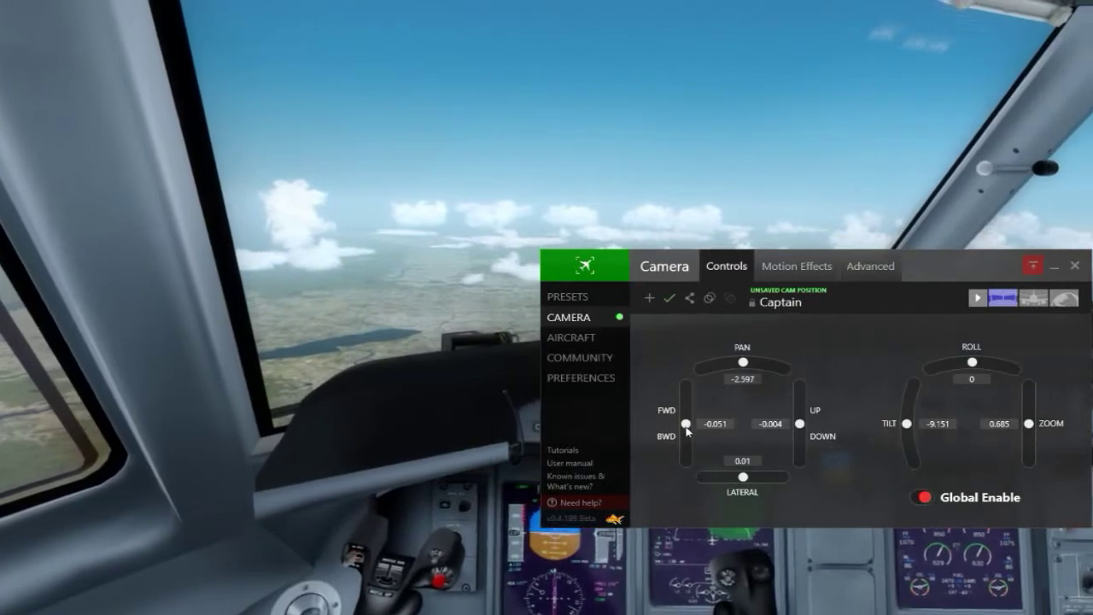
mouse_move(687, 425)
mouse_down()
mouse_move(687, 412)
mouse_move(686, 423)
mouse_up()
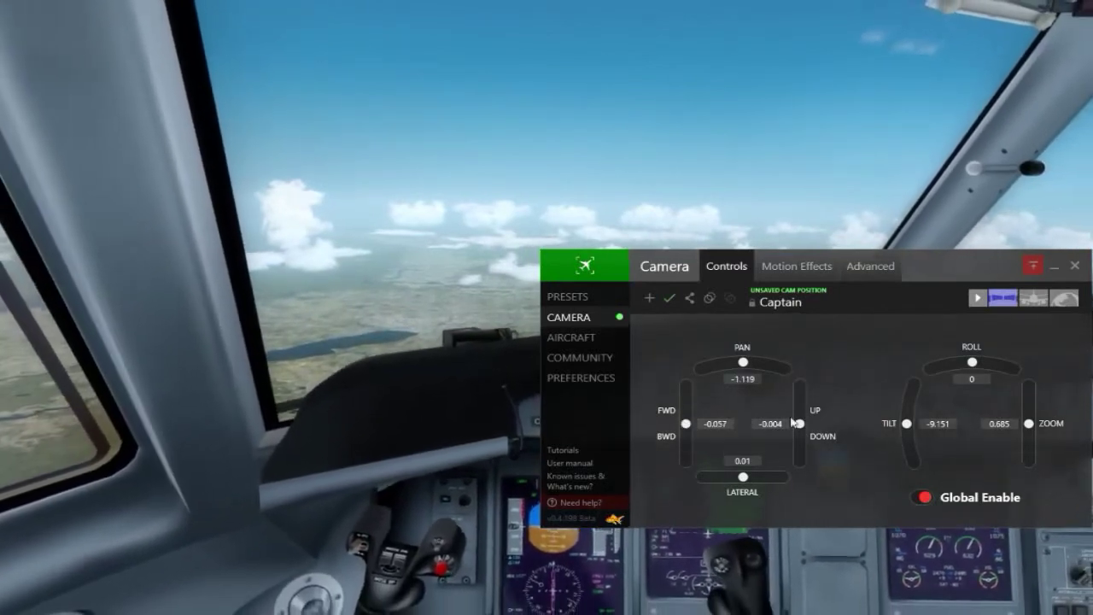
mouse_move(805, 429)
mouse_down()
mouse_move(801, 401)
mouse_move(799, 453)
mouse_move(799, 432)
mouse_up()
drag(743, 477, 864, 474)
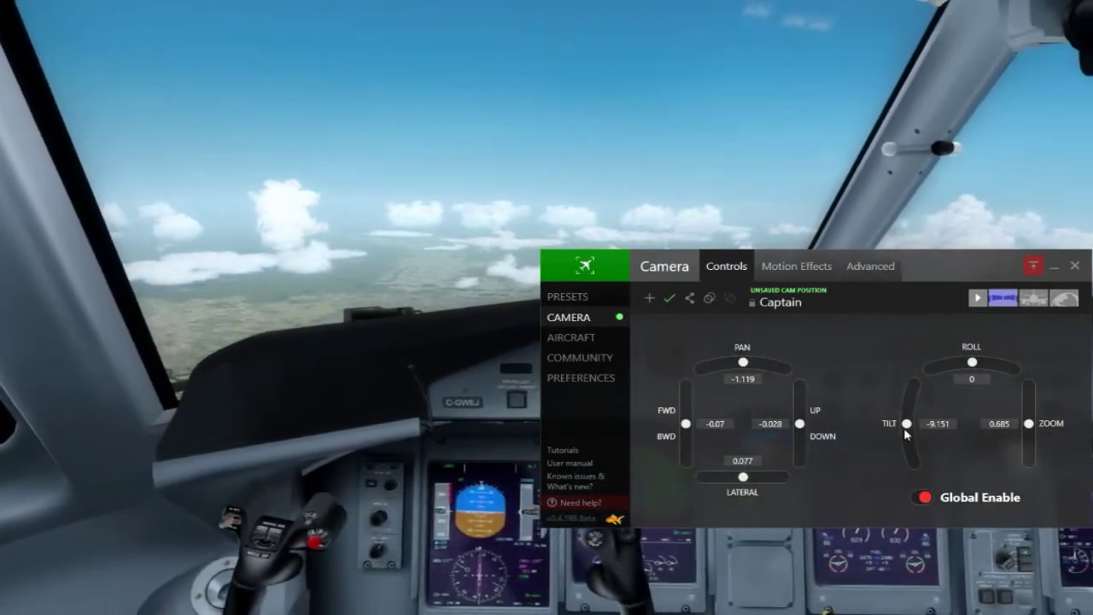
Step: Adjust the Captain view's tilt to about -10.26, zoom to about 0.576 and roll to about 27.71
drag(905, 428, 918, 401)
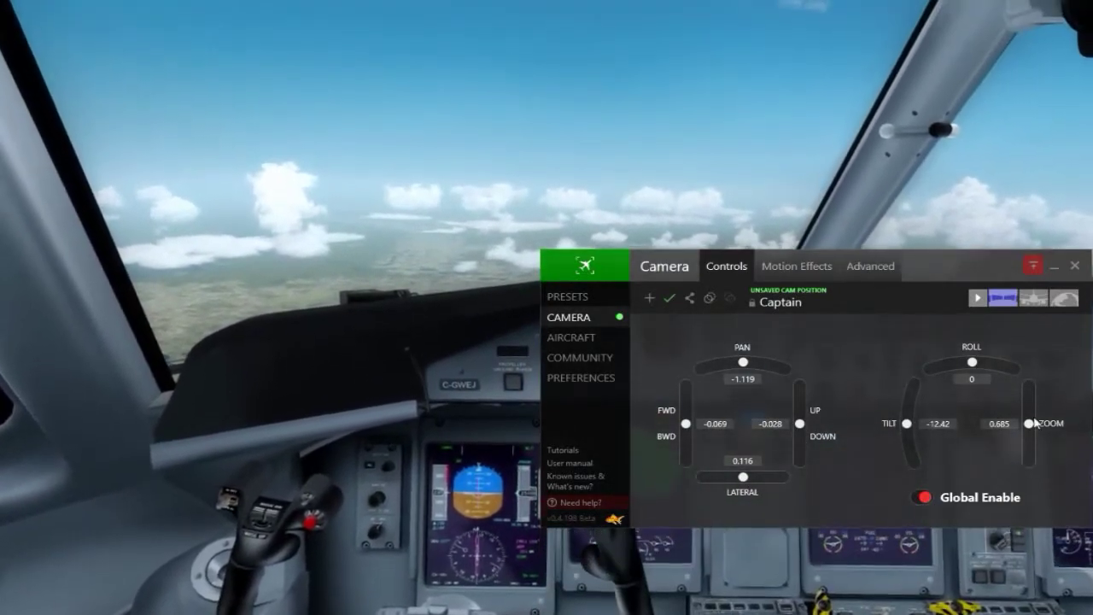
drag(1031, 426, 1037, 457)
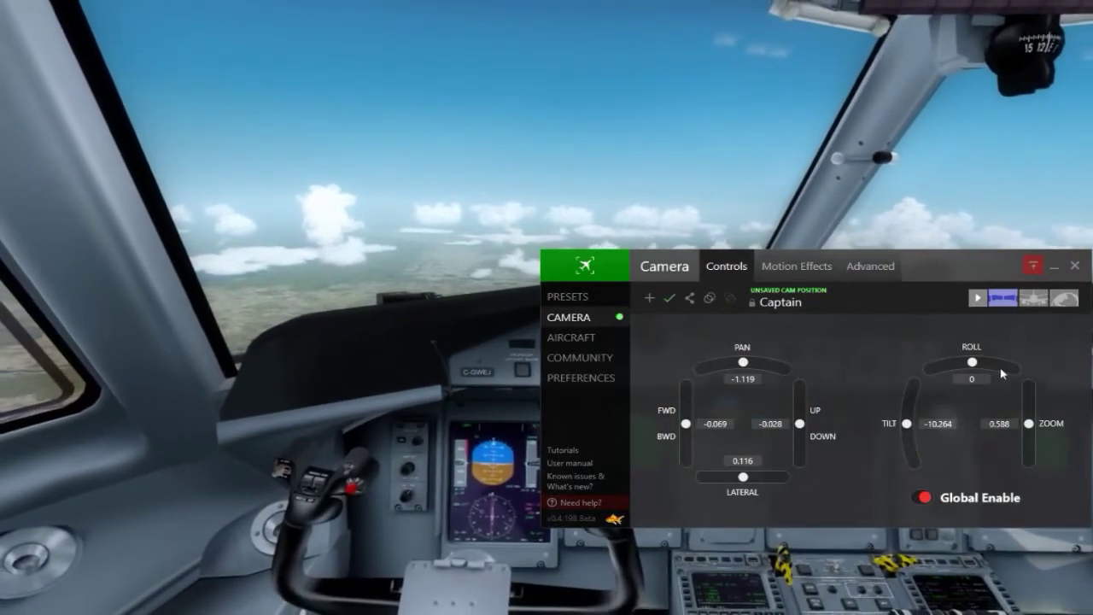
mouse_move(974, 368)
mouse_down()
mouse_move(1005, 369)
mouse_move(1034, 413)
mouse_move(983, 385)
mouse_up()
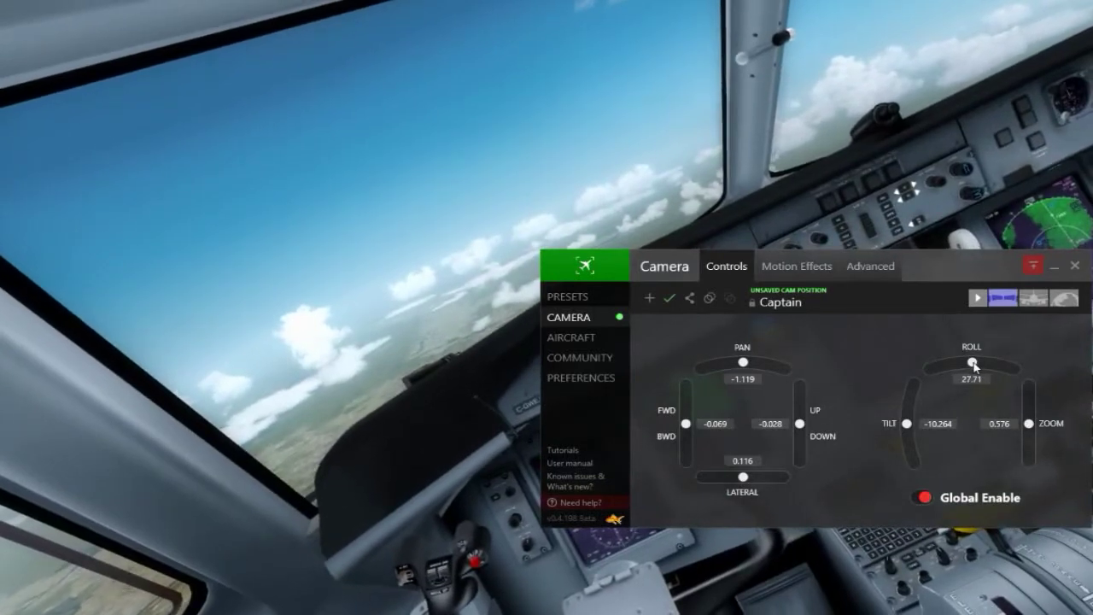
Step: Reset the Captain view's roll to 0, zoom to 1 and pan to 0
double_click(972, 365)
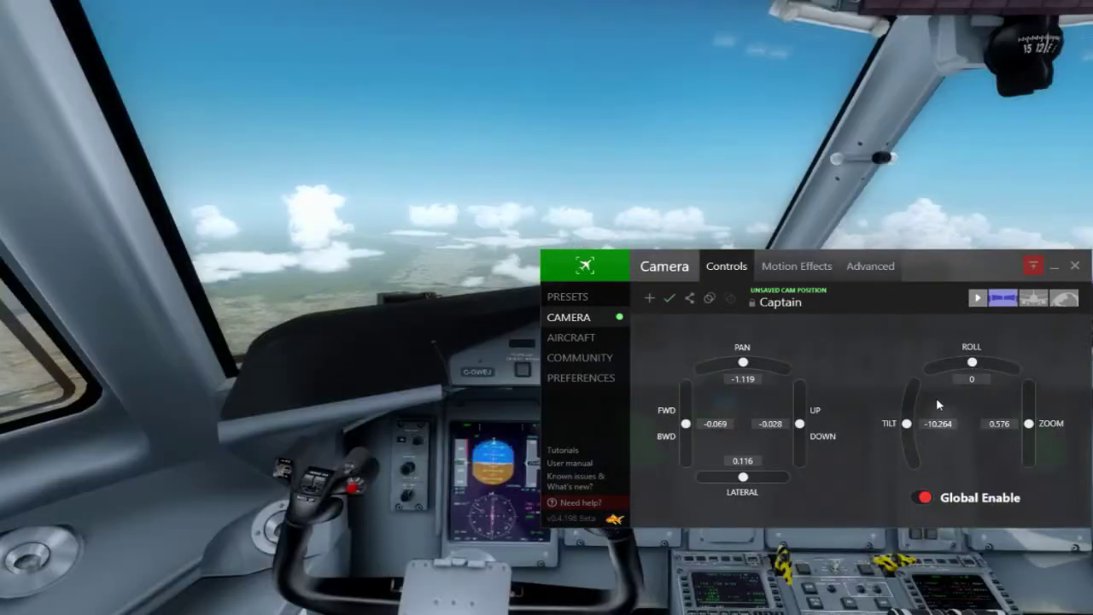
double_click(1029, 423)
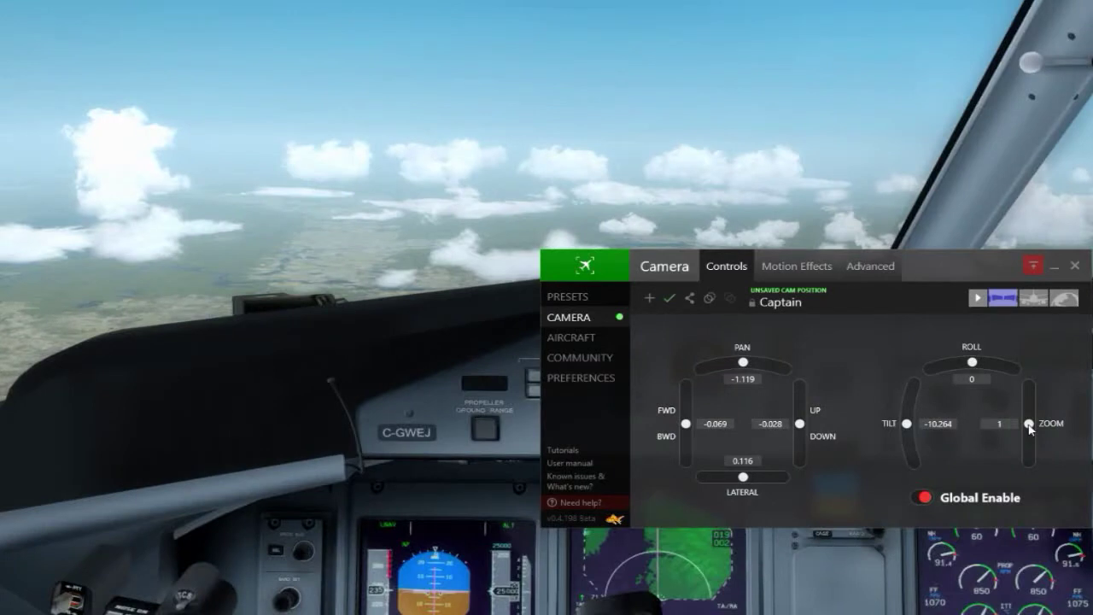
double_click(746, 371)
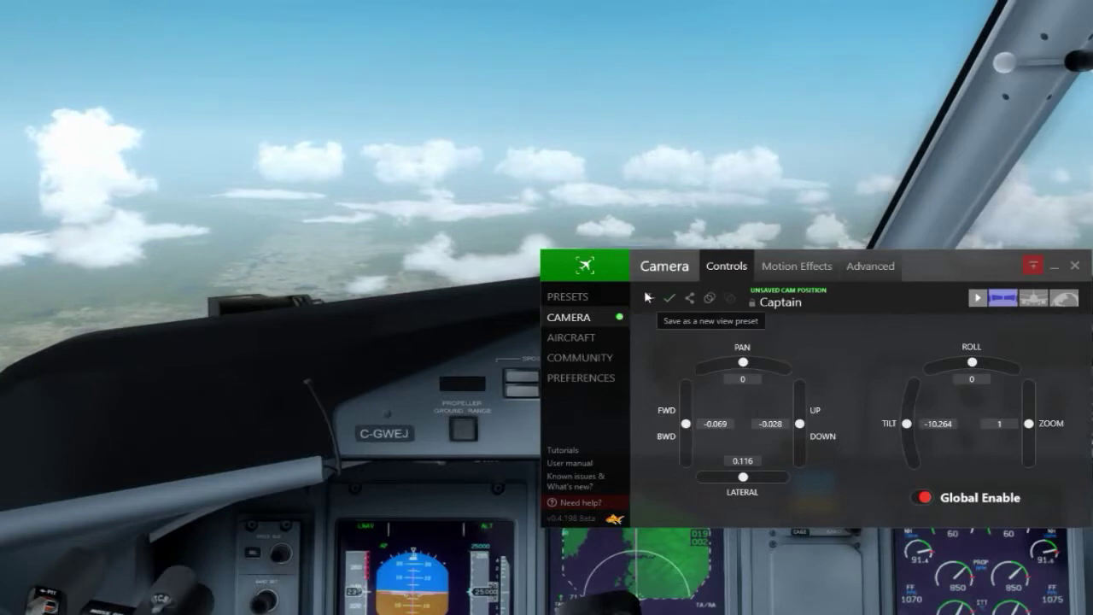
click(670, 300)
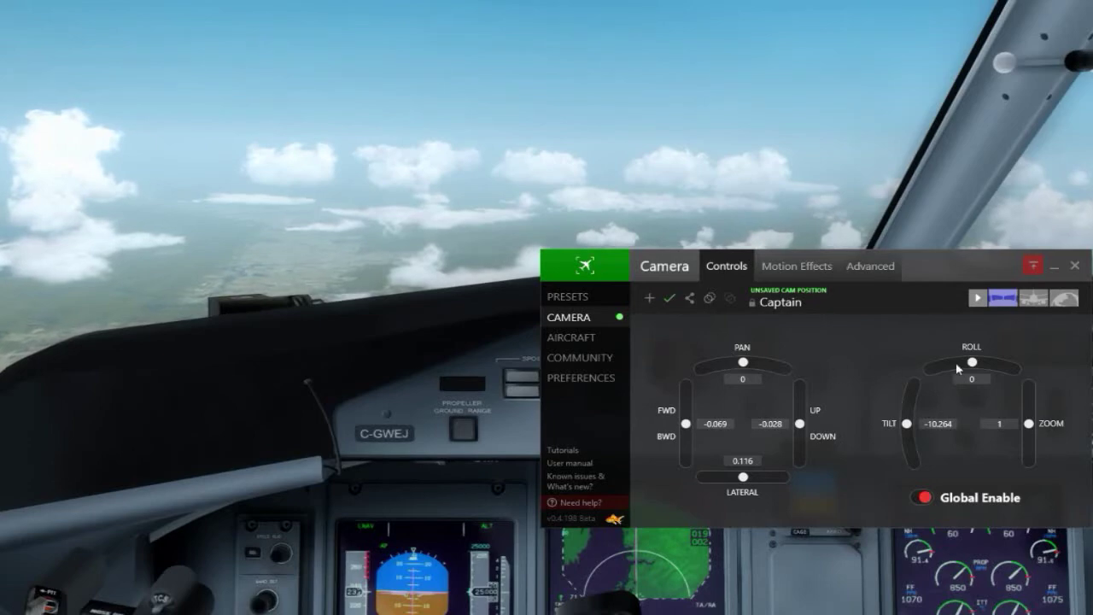
Step: Examine the Captain camera's motion effects, then its advanced general and transition options
click(784, 274)
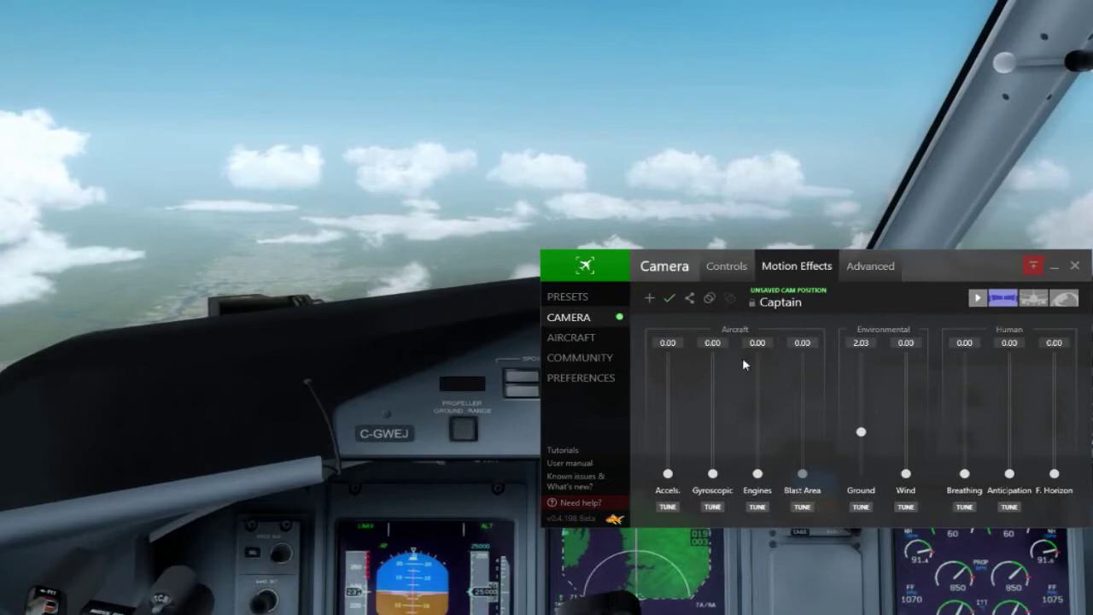
click(880, 268)
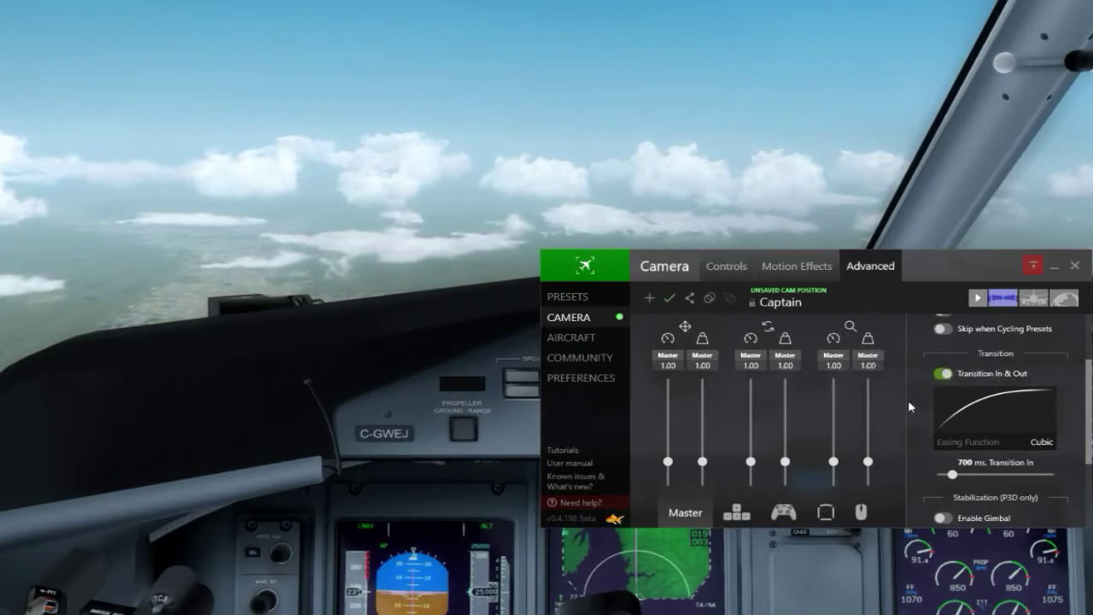
scroll(931, 435, up, 3)
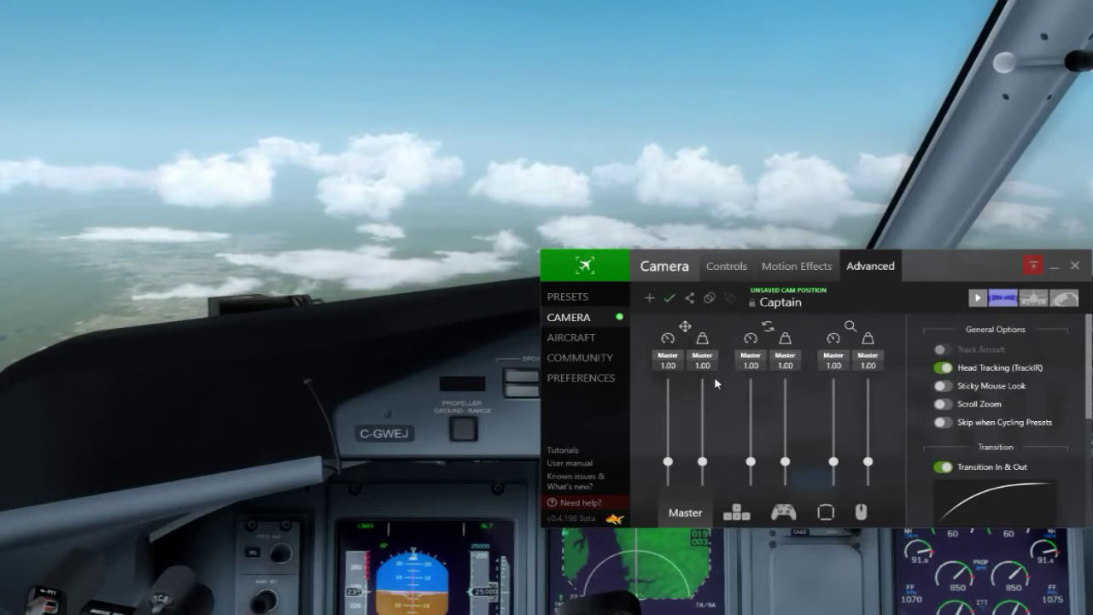
Step: Return to the simulator, recall the saved Captain view, and switch back to ChasePlane
click(693, 203)
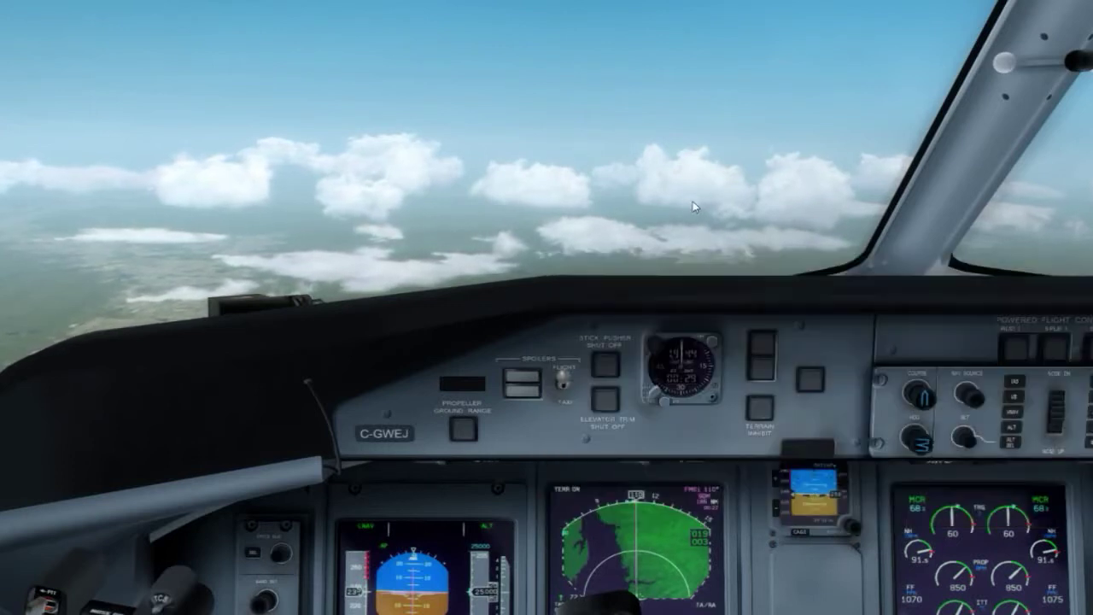
key(2)
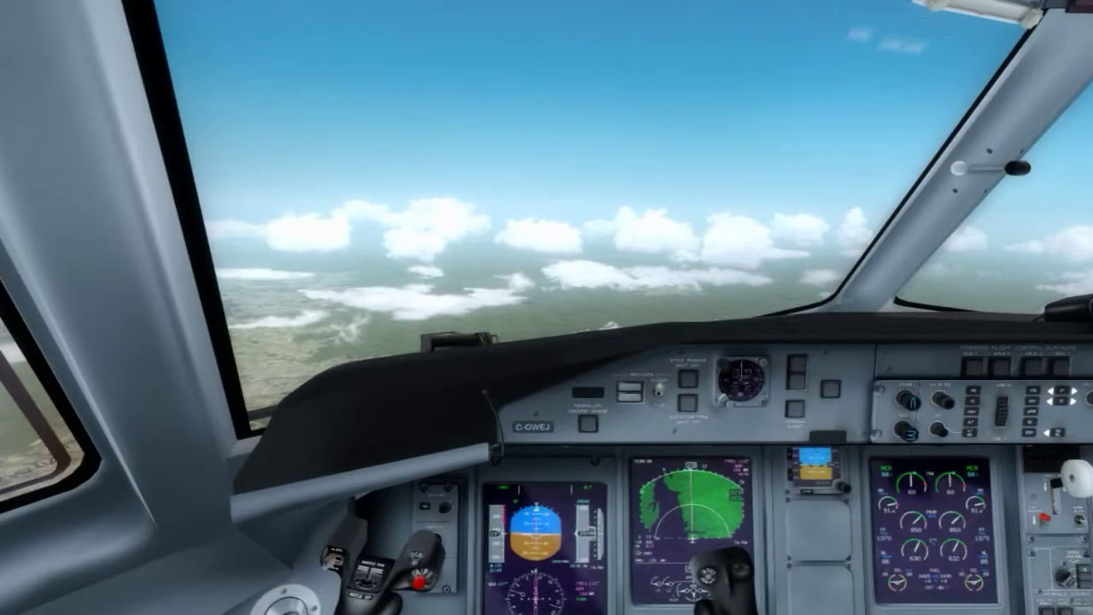
key(alt+Tab)
Step: Load the Deice Press on-board preset, enable Skip when Cycling Presets for it, and return to the preset list
click(569, 299)
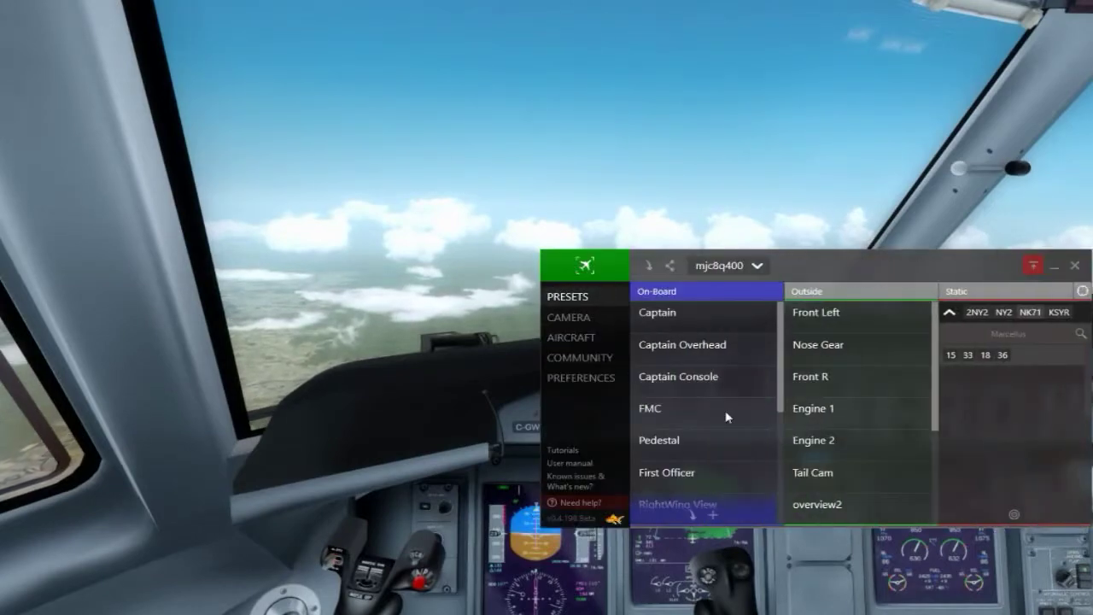
scroll(705, 479, down, 3)
scroll(718, 476, down, 2)
click(688, 419)
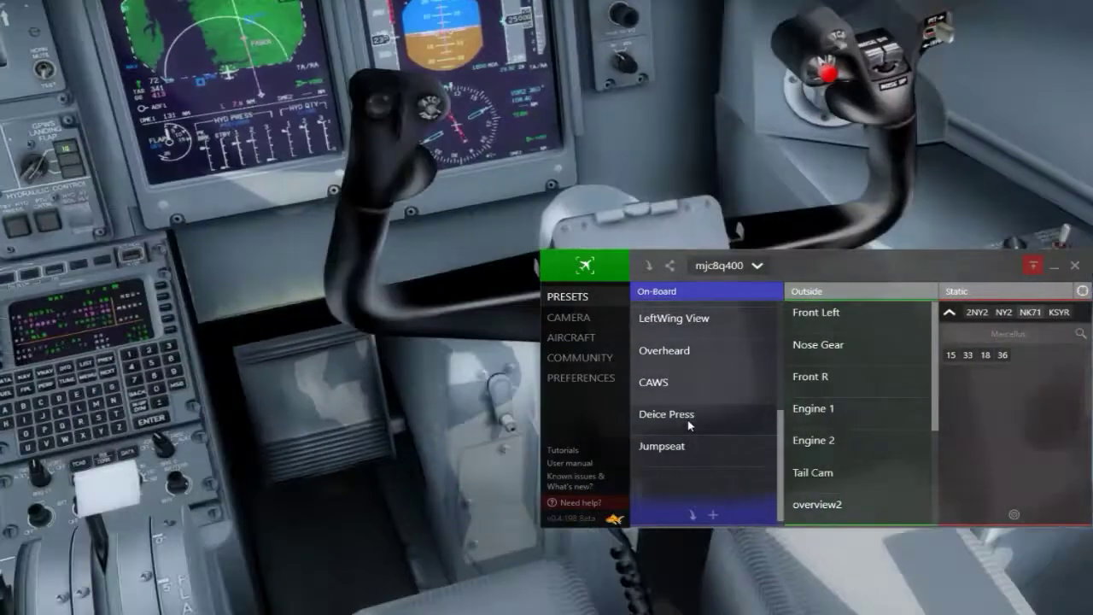
click(563, 317)
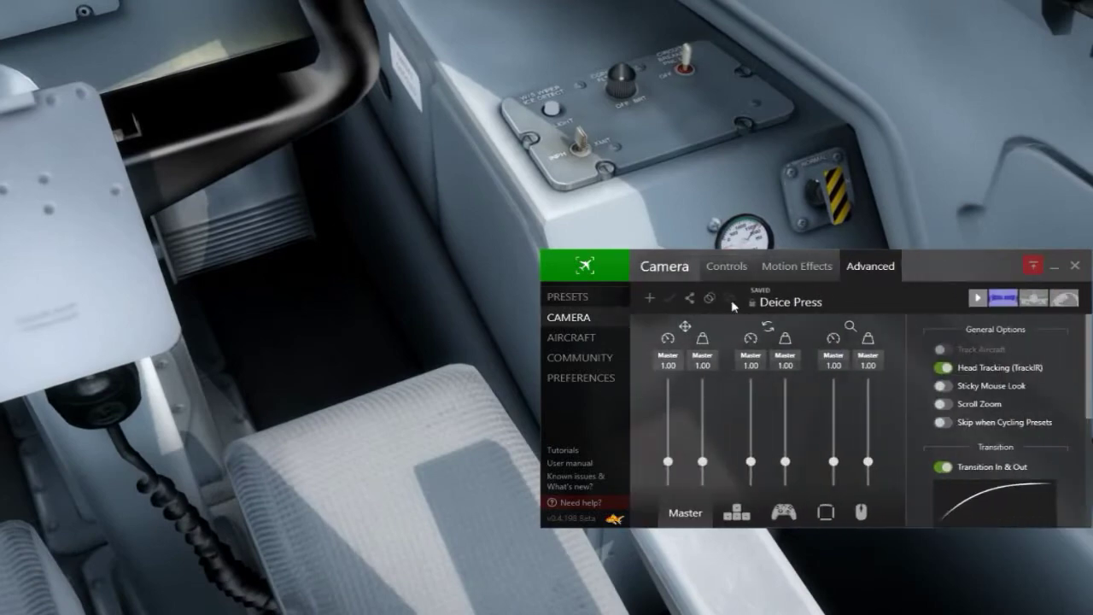
click(943, 423)
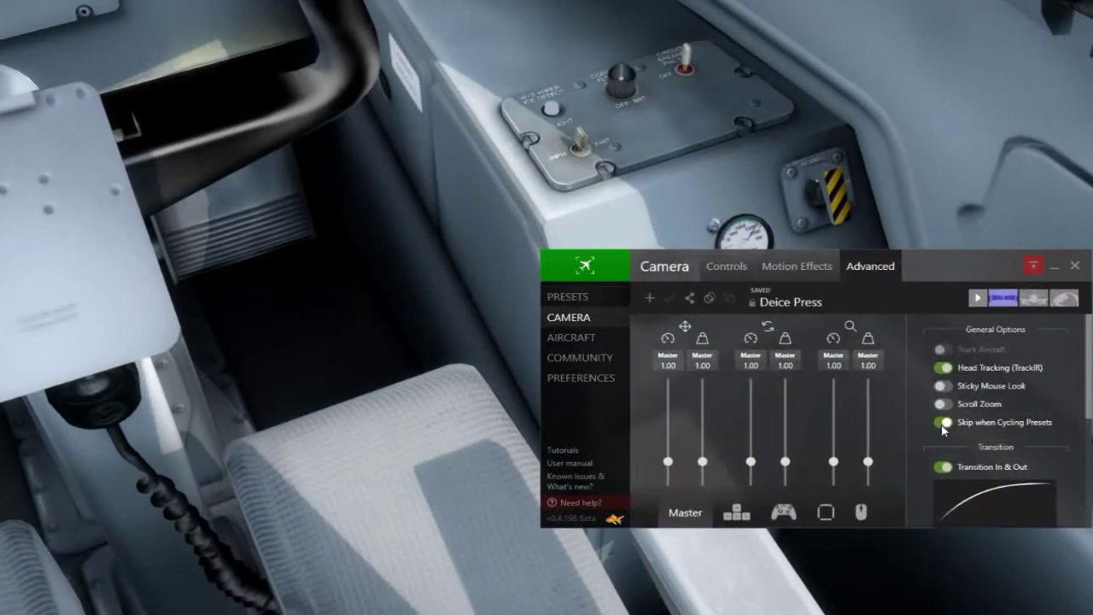
click(586, 301)
Step: Switch to the simulator and cycle through the on-board presets until the Captain view is reached
click(490, 261)
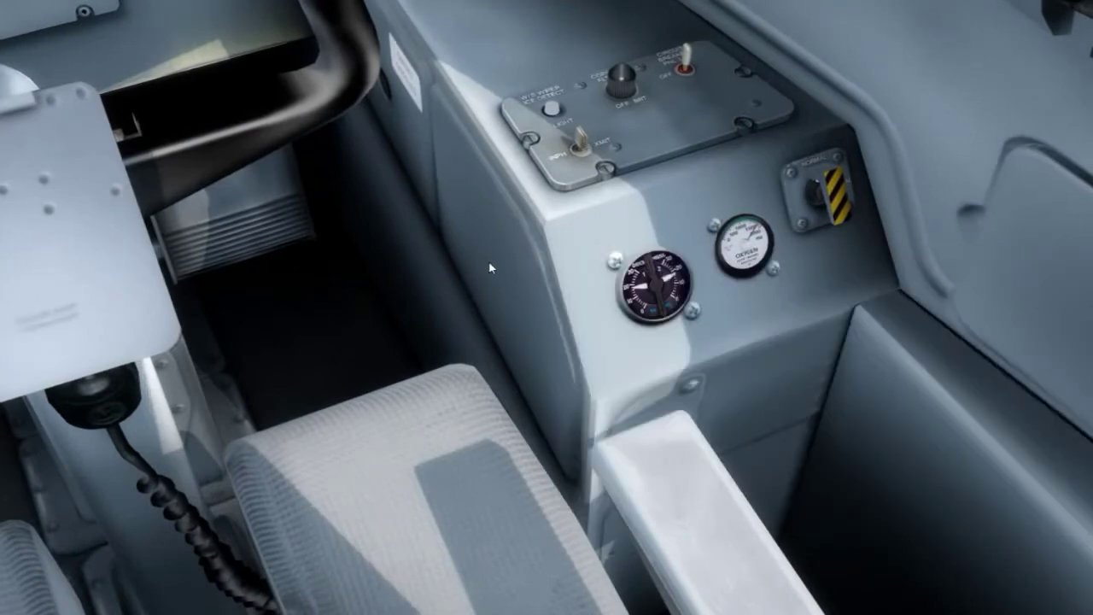
key(a)
key(a)
key(a)
key(a)
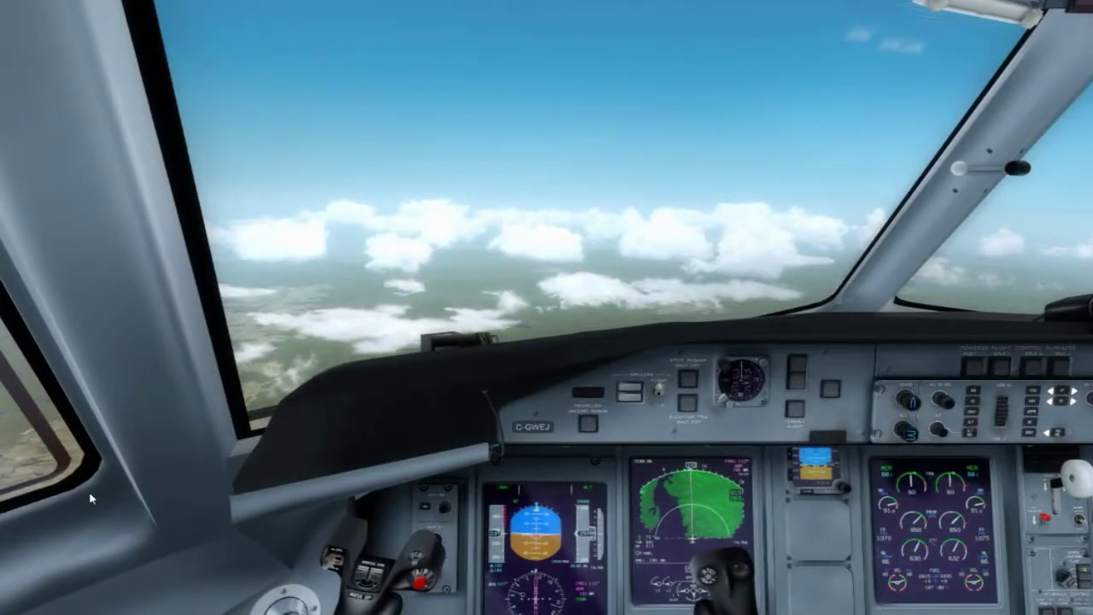
Step: Switch back to ChasePlane, alternate between the RightWing View and LeftWing View presets, and view the Overheard preset
key(alt+Tab)
scroll(698, 415, down, 1)
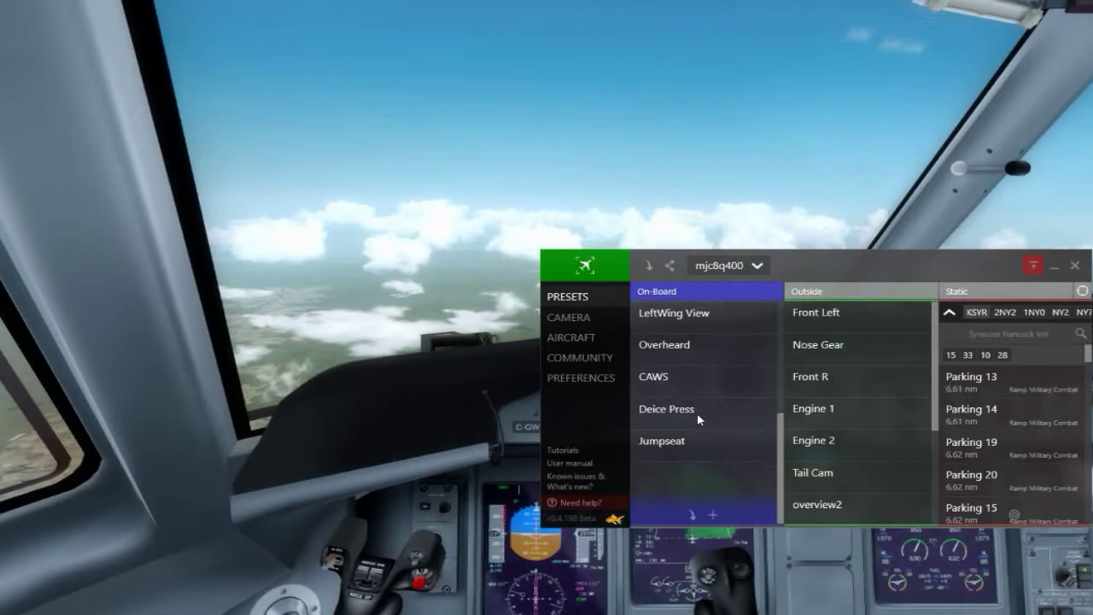
scroll(705, 451, up, 1)
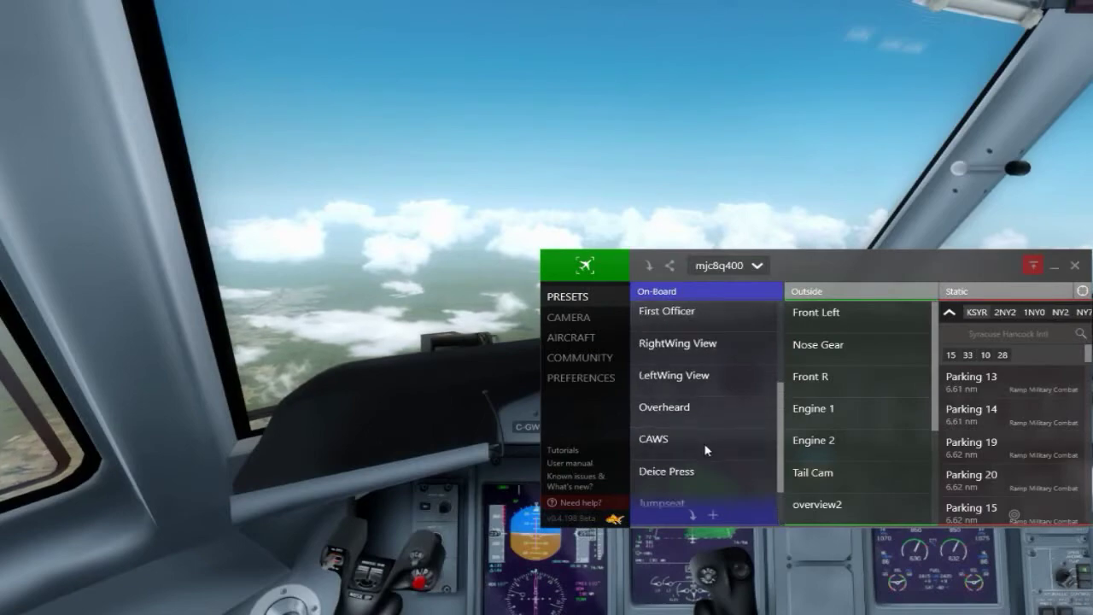
click(693, 351)
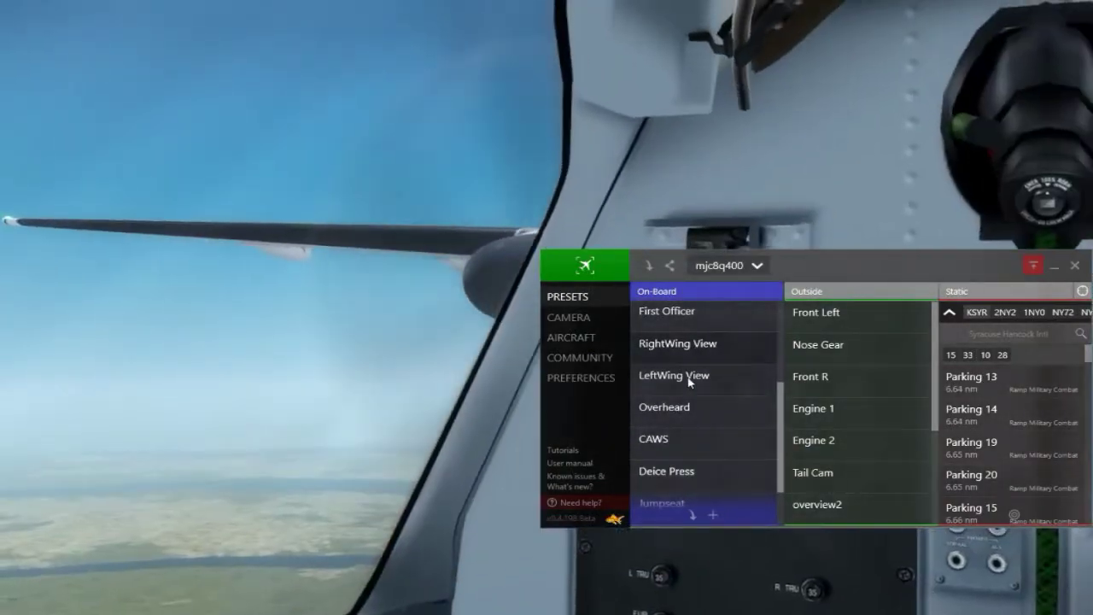
click(690, 380)
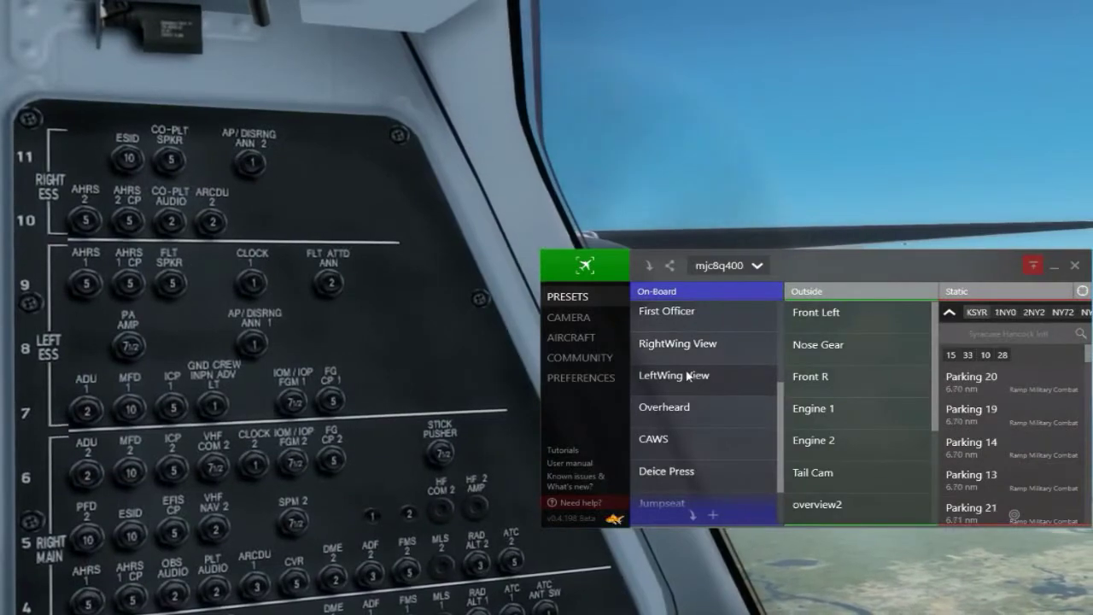
click(677, 347)
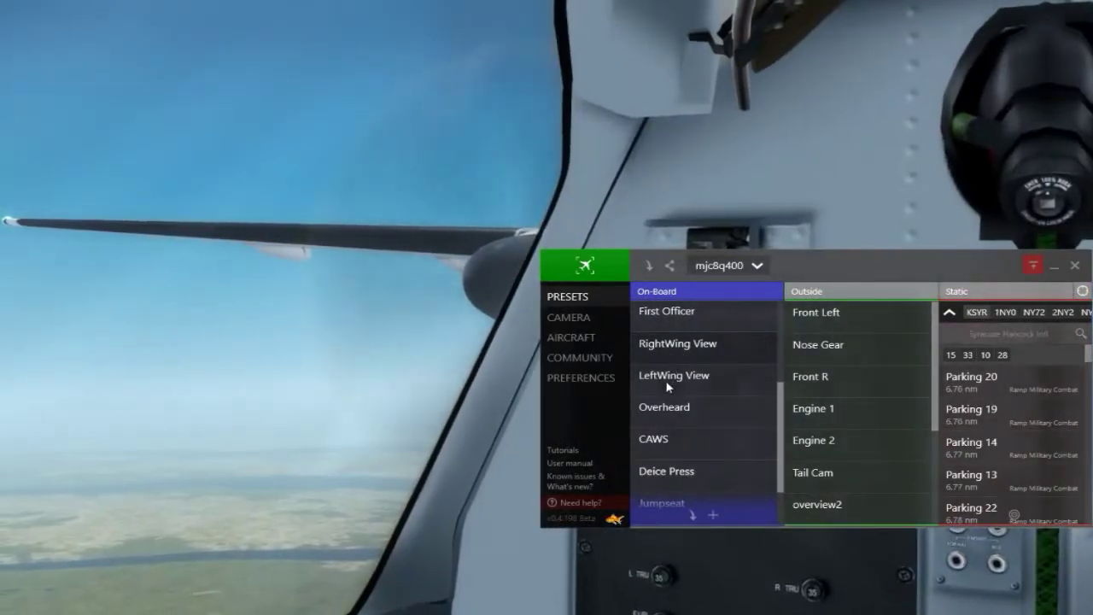
click(669, 385)
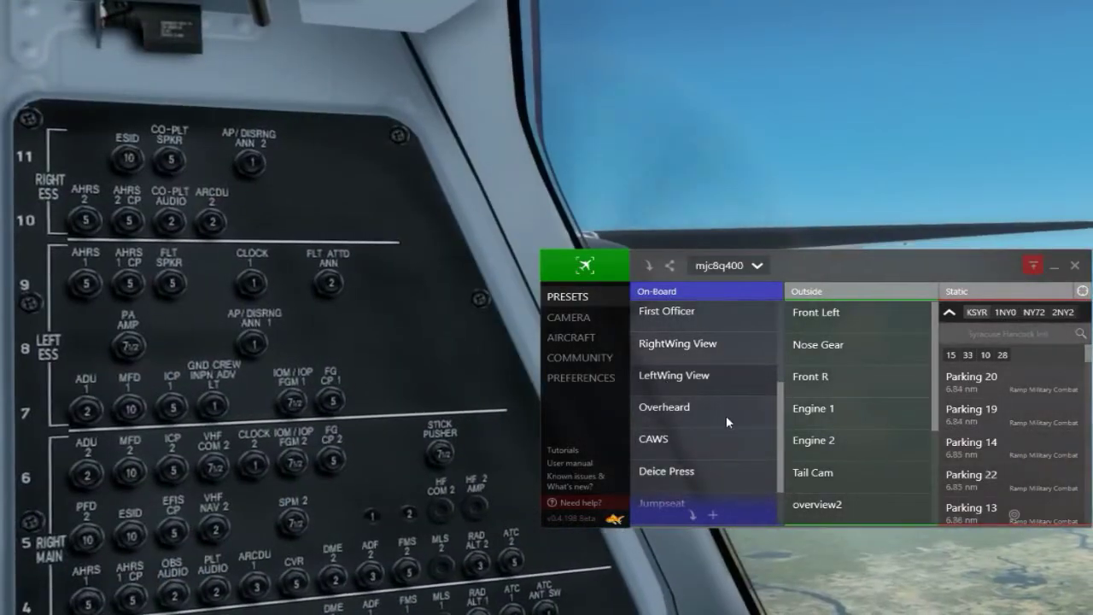
click(684, 414)
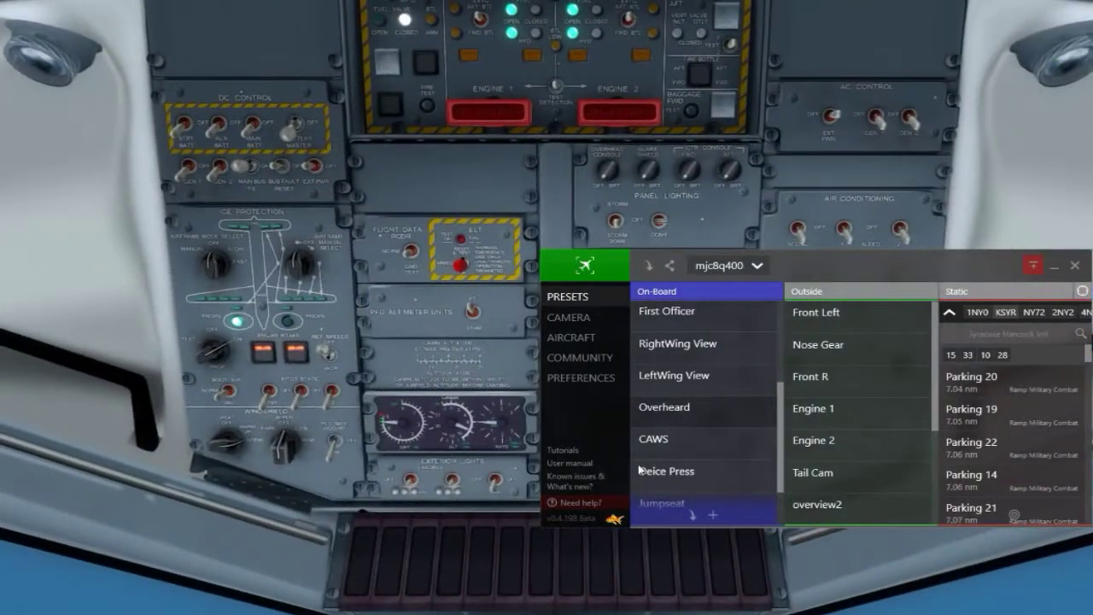
Step: Load the First Officer preset, set its transition-in time to about 1766 ms, and return to the presets and the simulator
scroll(674, 342, up, 1)
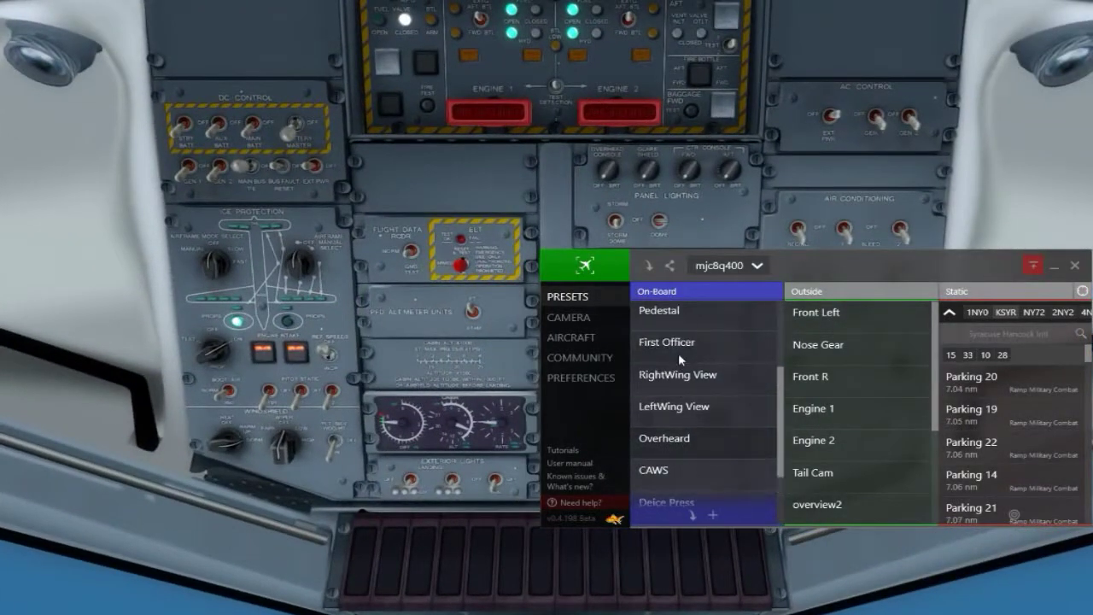
click(675, 346)
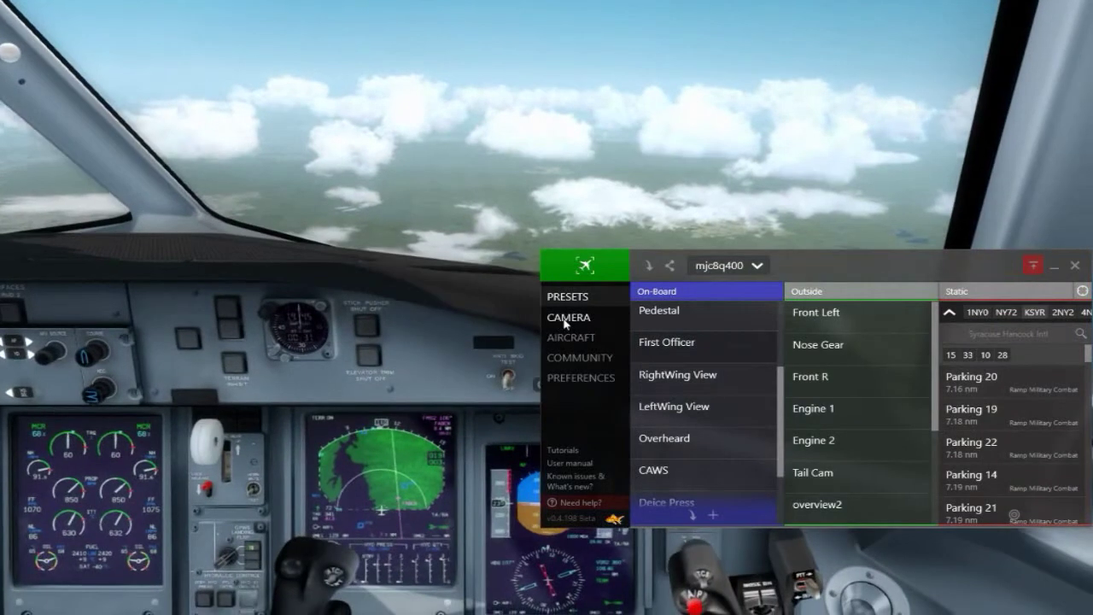
click(567, 318)
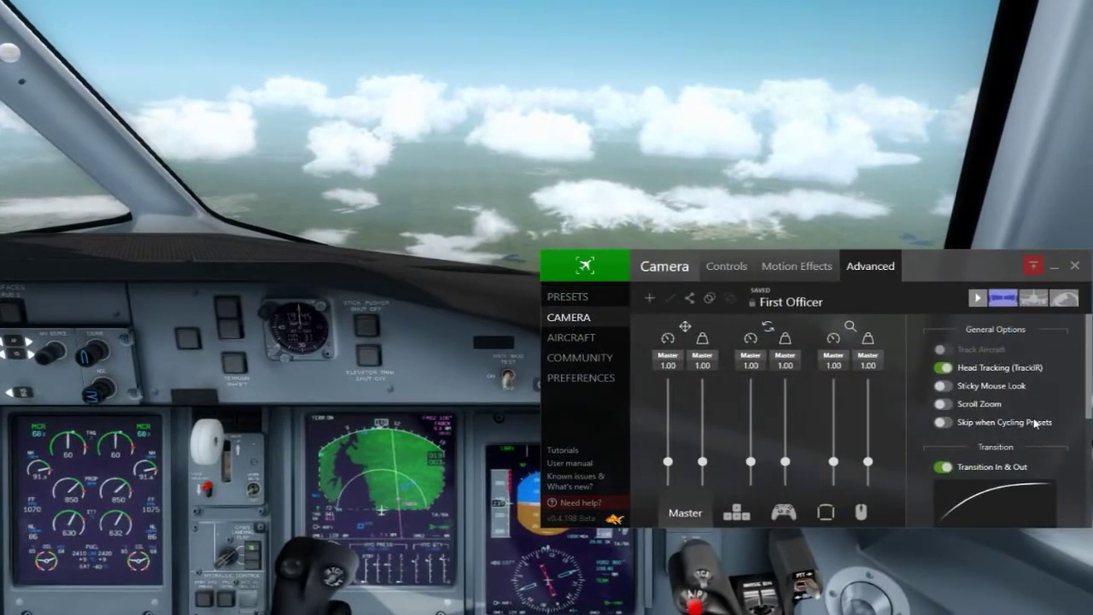
scroll(1085, 376, down, 5)
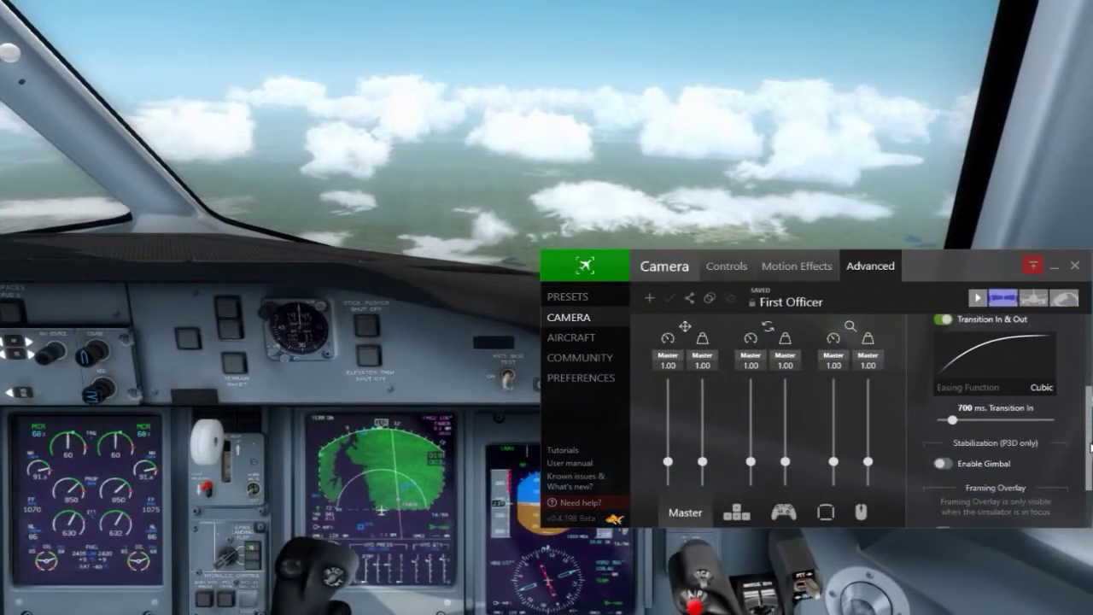
scroll(1091, 485, up, 2)
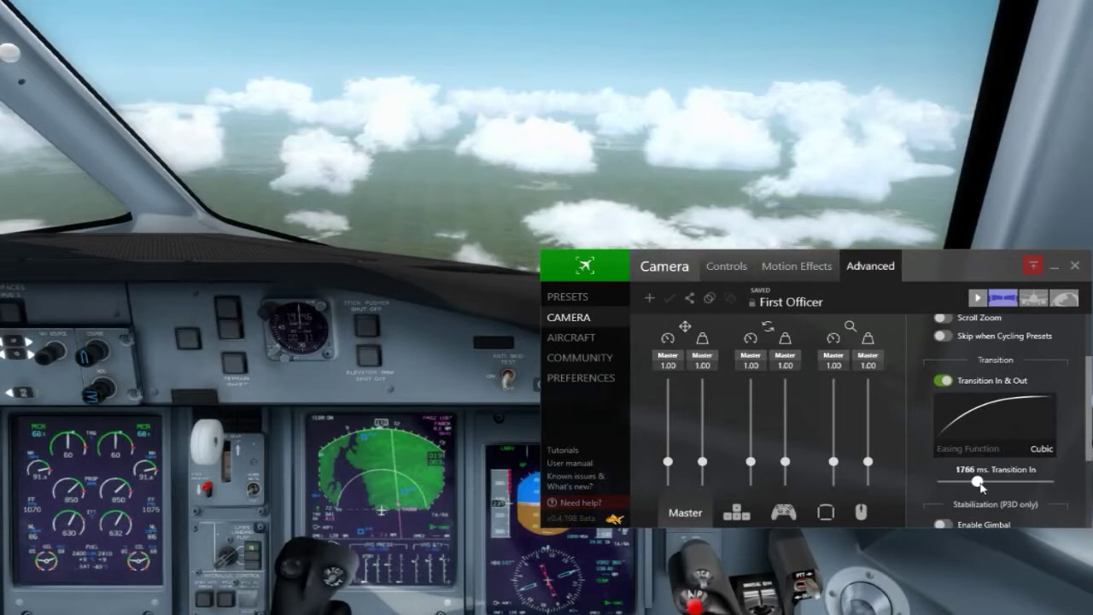
click(577, 299)
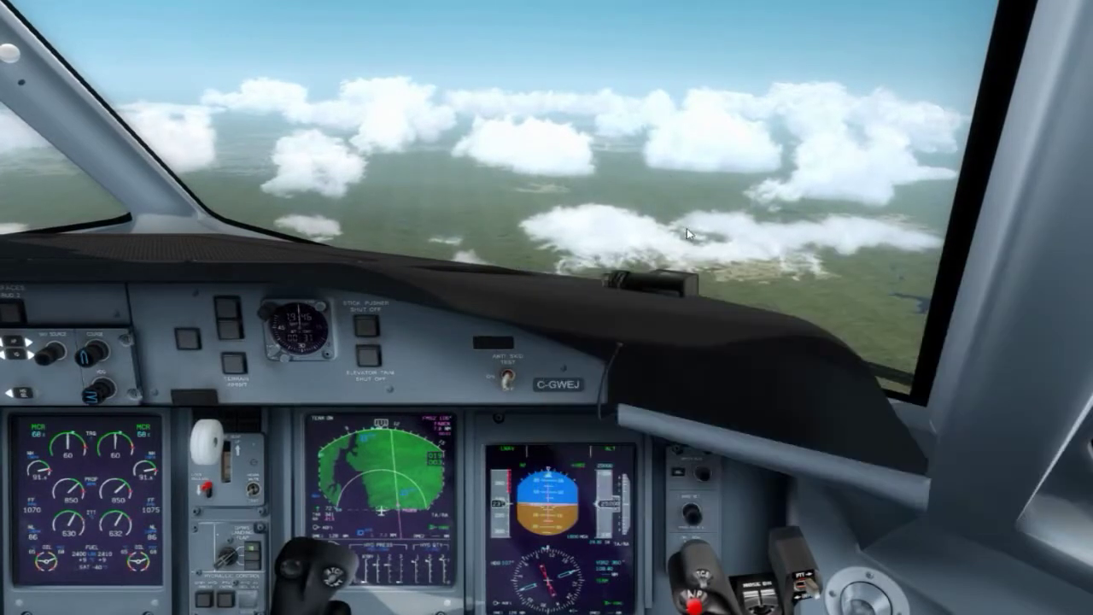
Step: Switch repeatedly between the First Officer view and the other cockpit presets, including the Captain view, to examine the camera transitions
key(2)
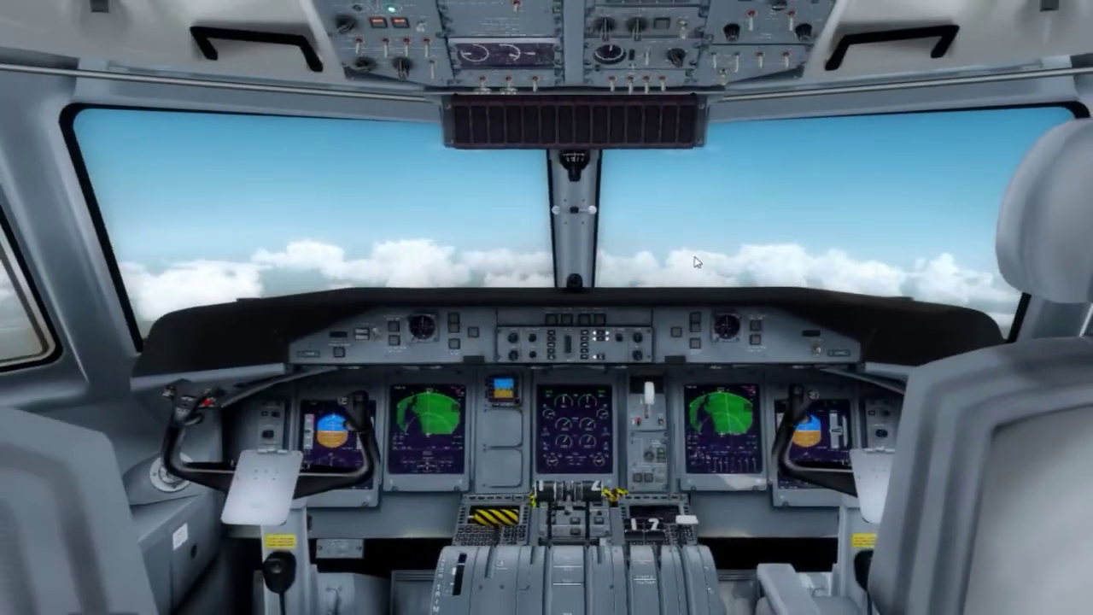
key(3)
key(ctrl+2)
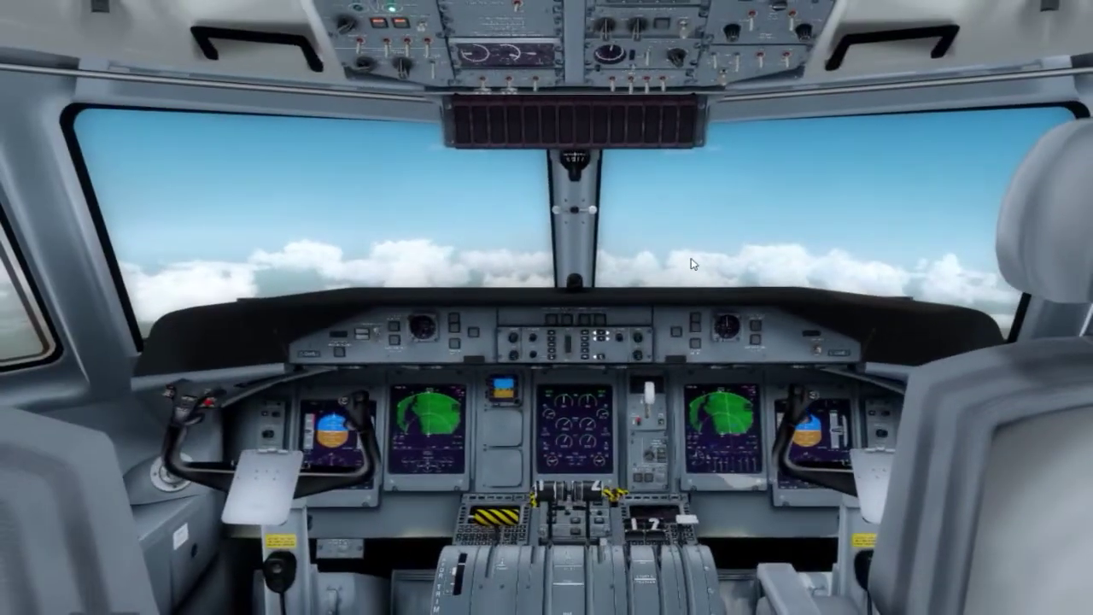
key(3)
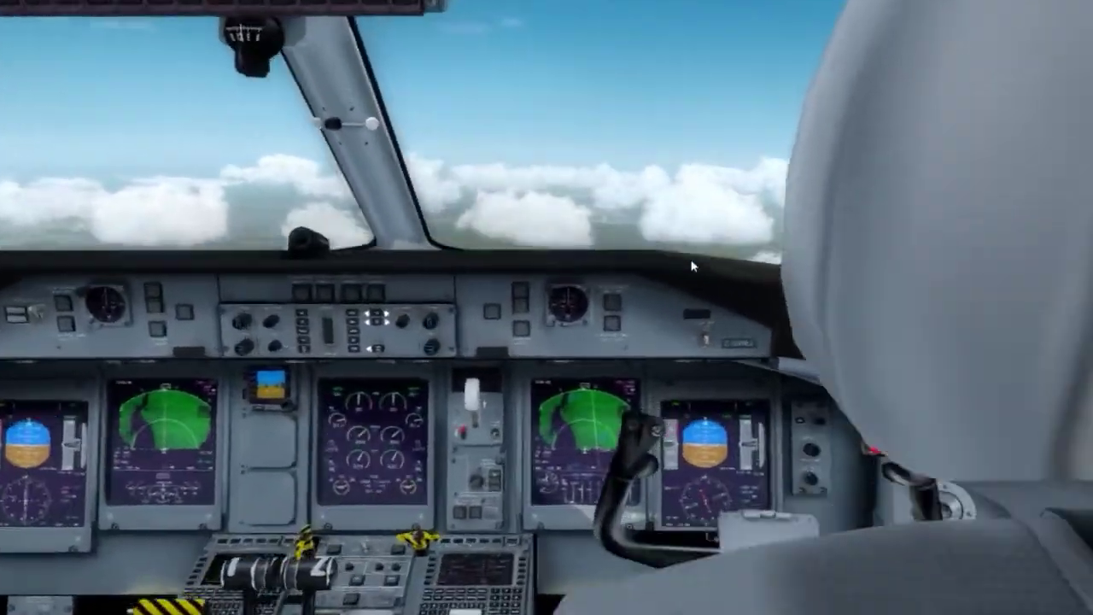
key(2)
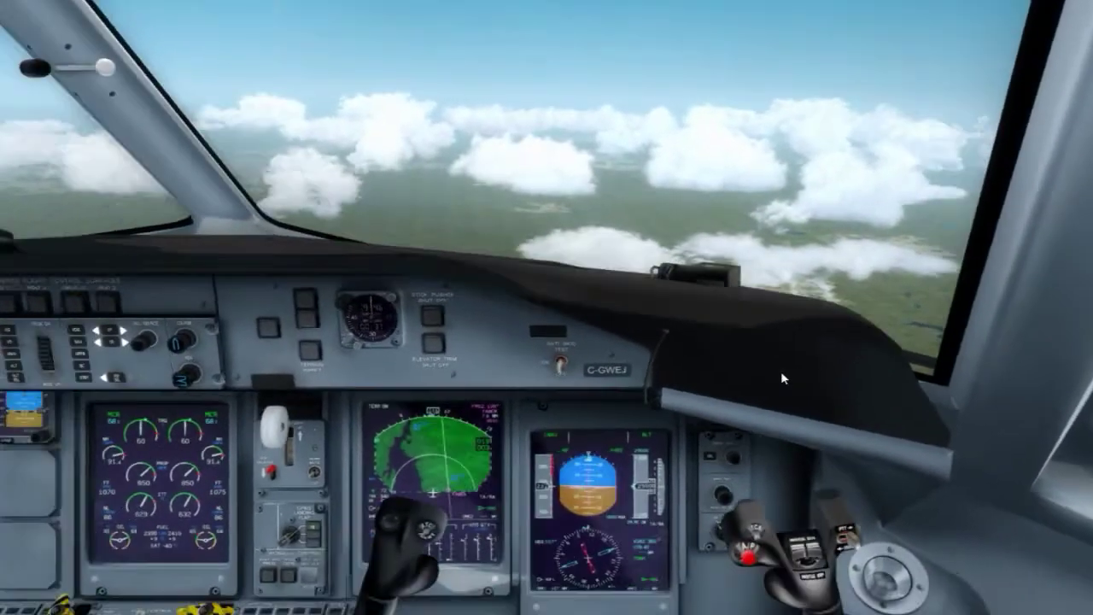
key(3)
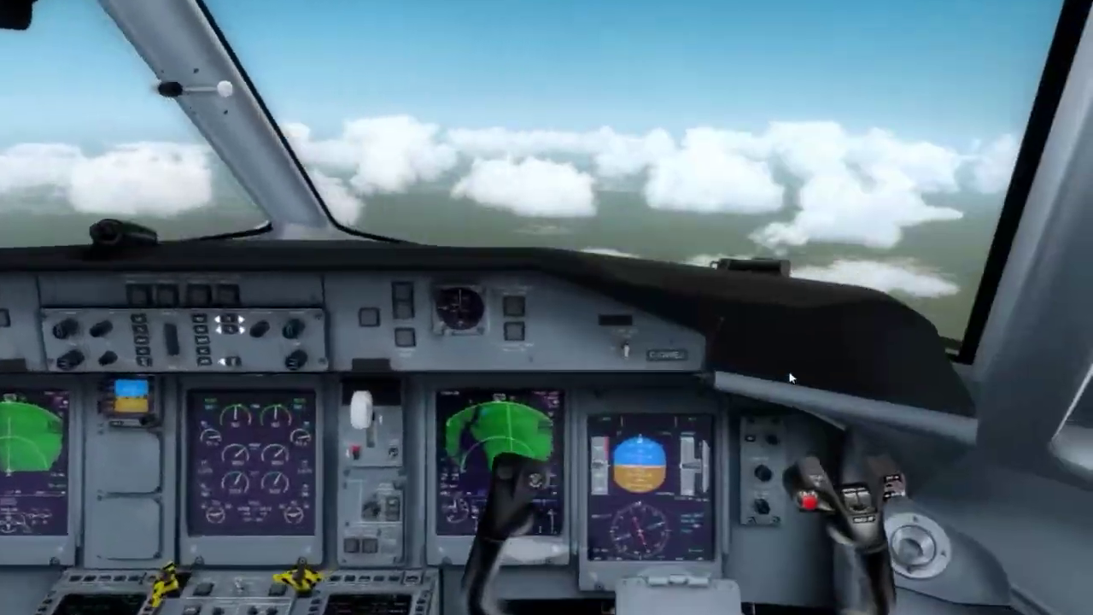
key(2)
key(1)
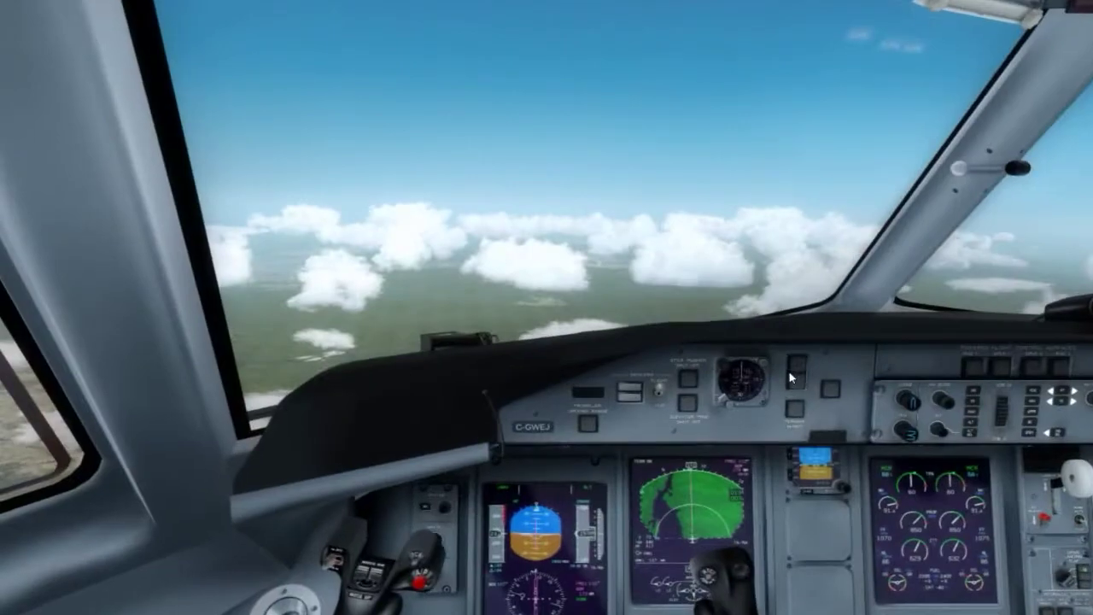
key(2)
key(3)
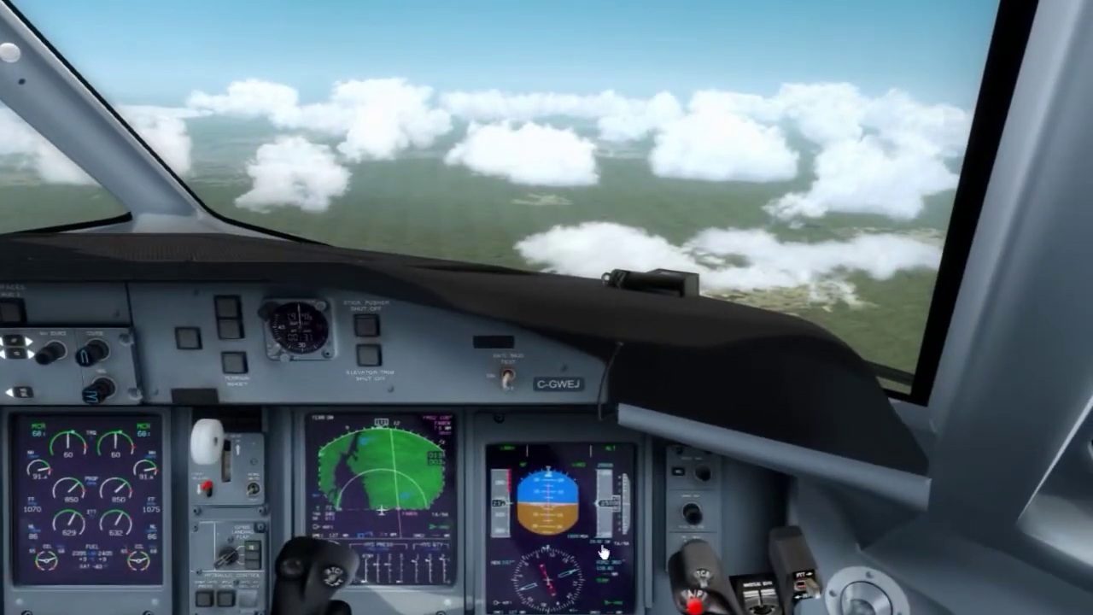
Step: Switch to ChasePlane and set the First Officer camera's transition-in easing function to the middle Circular curve
key(alt+Tab)
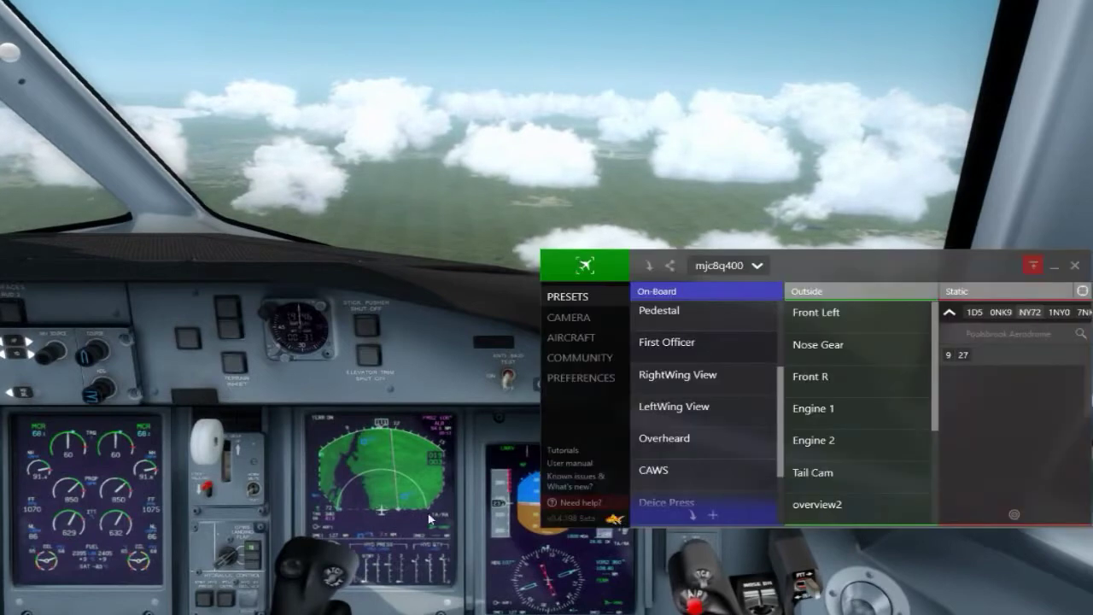
click(570, 318)
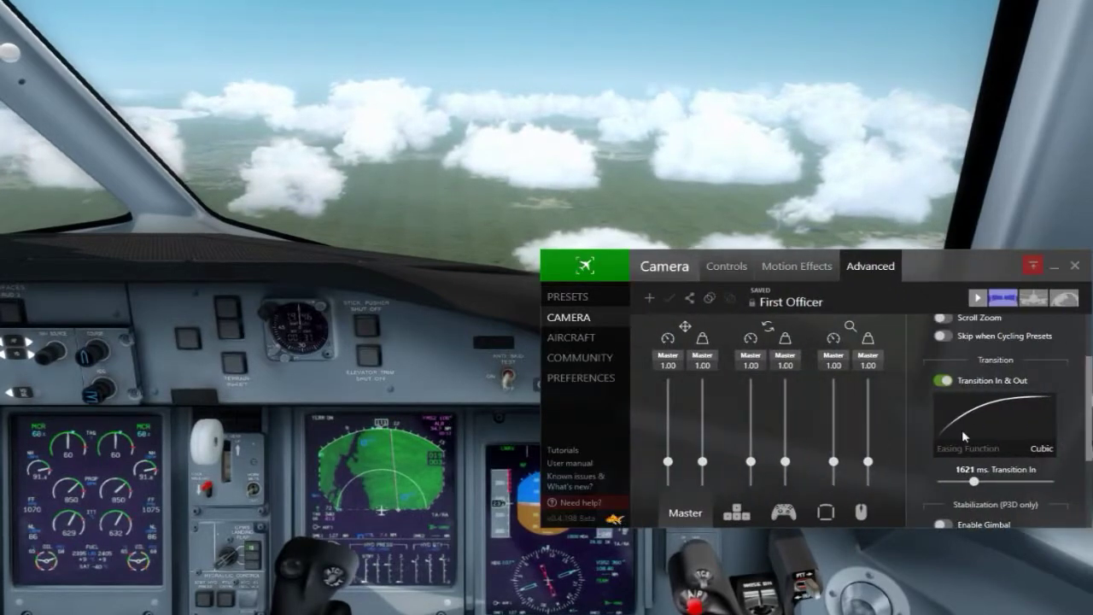
click(1044, 450)
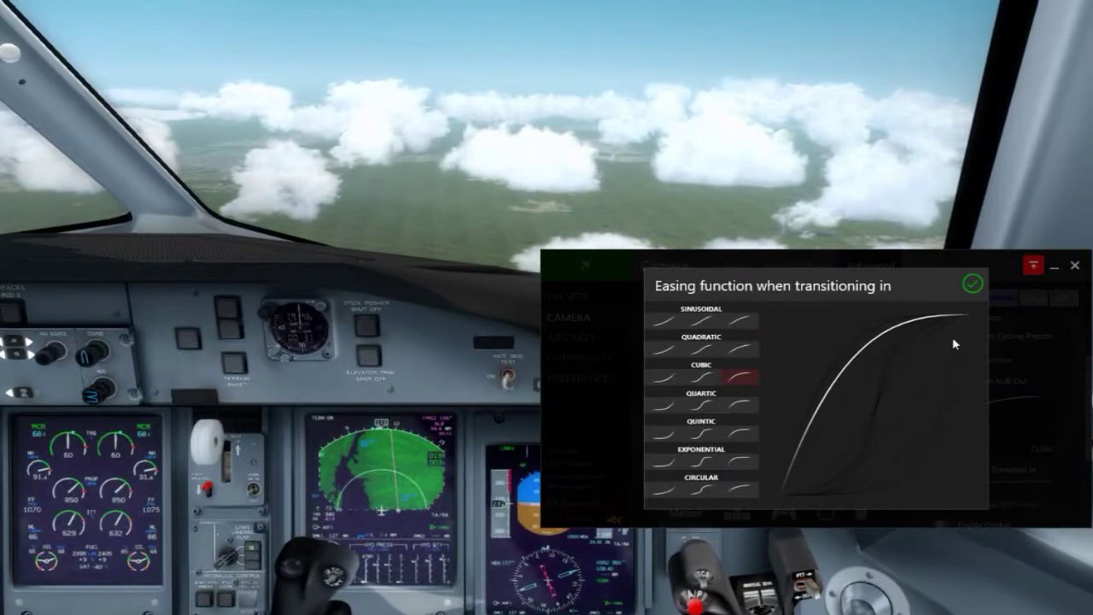
click(705, 494)
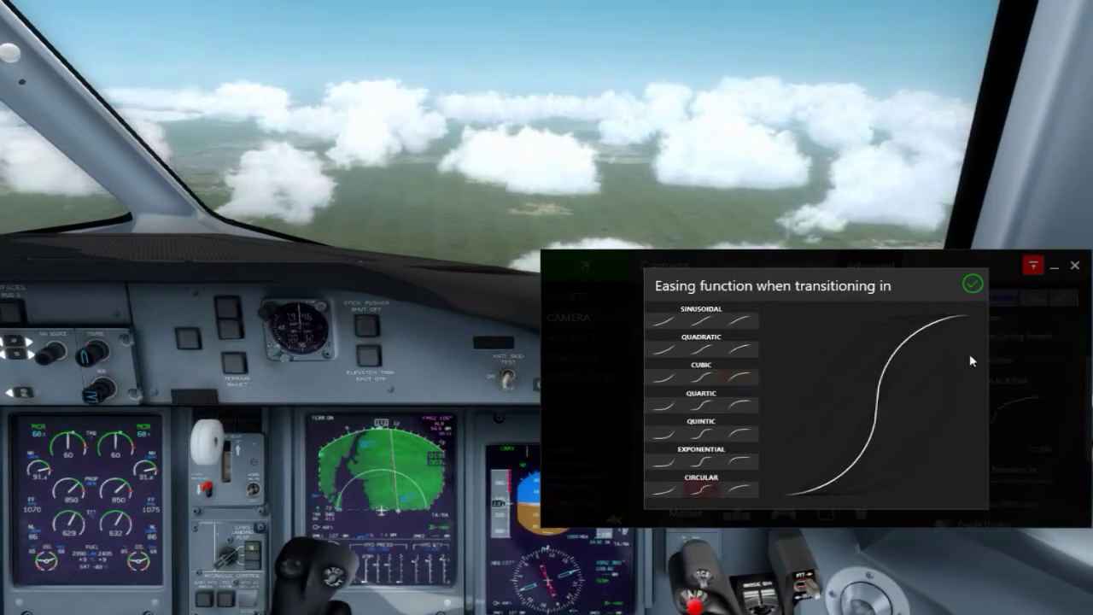
click(972, 284)
Step: Return to the simulator and alternate between the pedestal and First Officer views to test the Circular transition
click(818, 198)
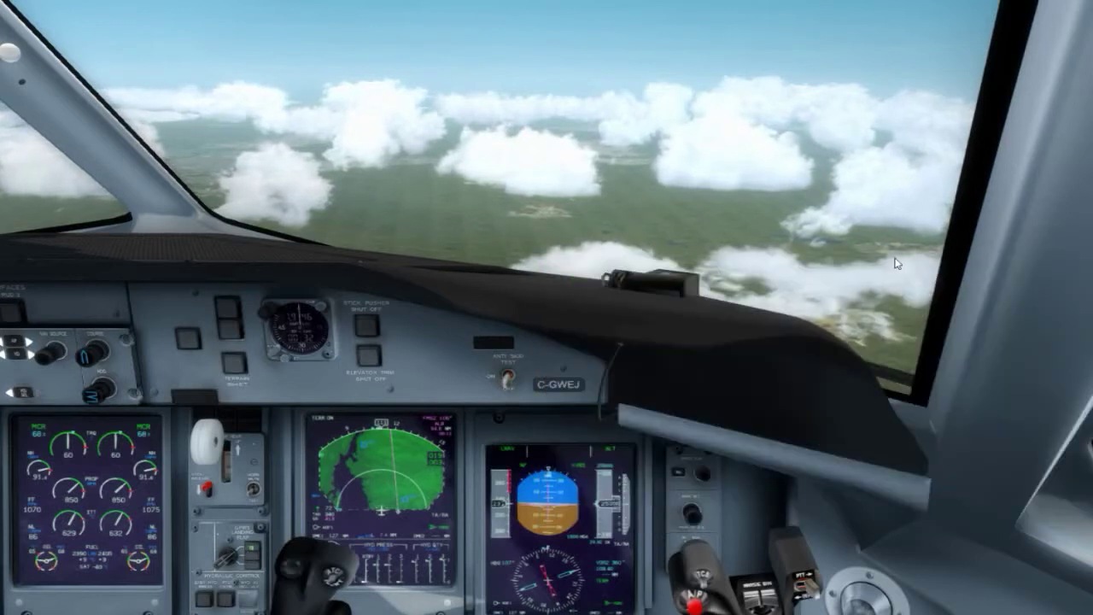
key(2)
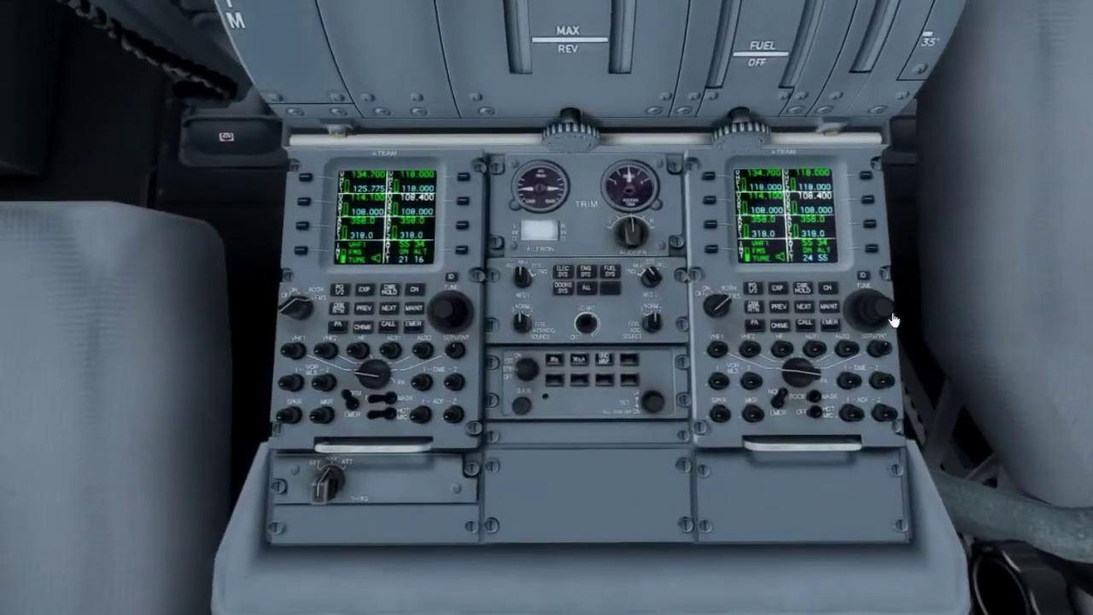
key(3)
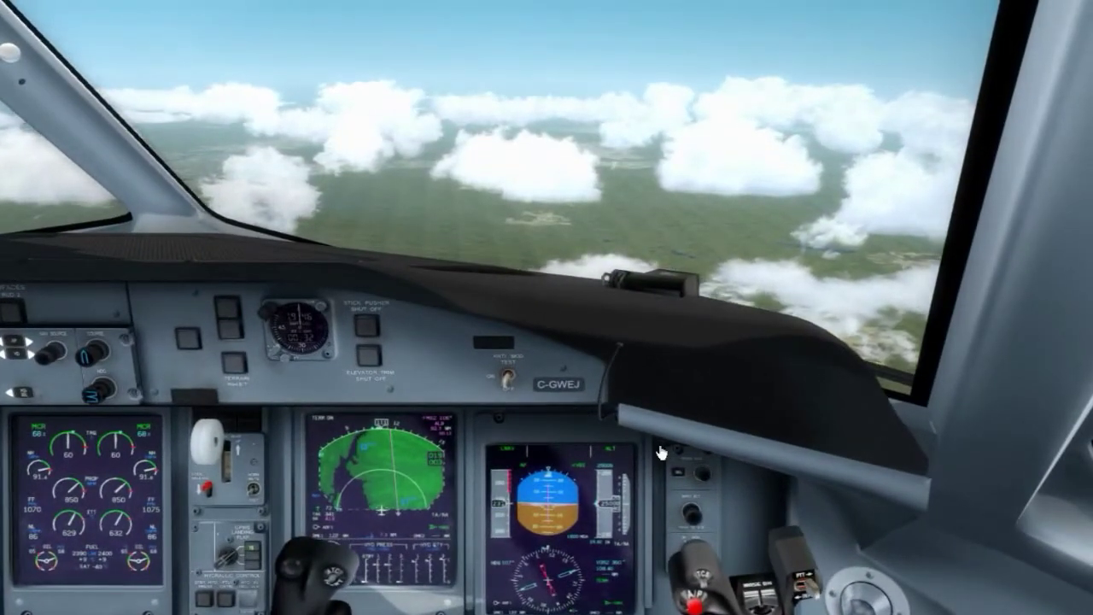
key(4)
key(3)
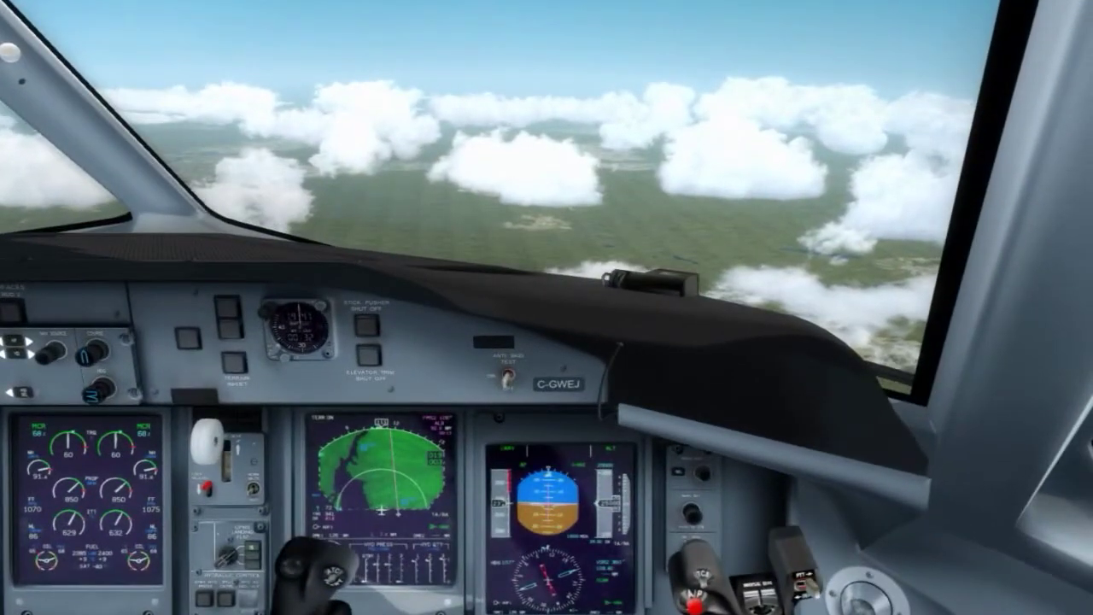
Step: Switch back to ChasePlane and set the First Officer camera's transition-in easing function to the first Quintic curve
key(alt+Tab)
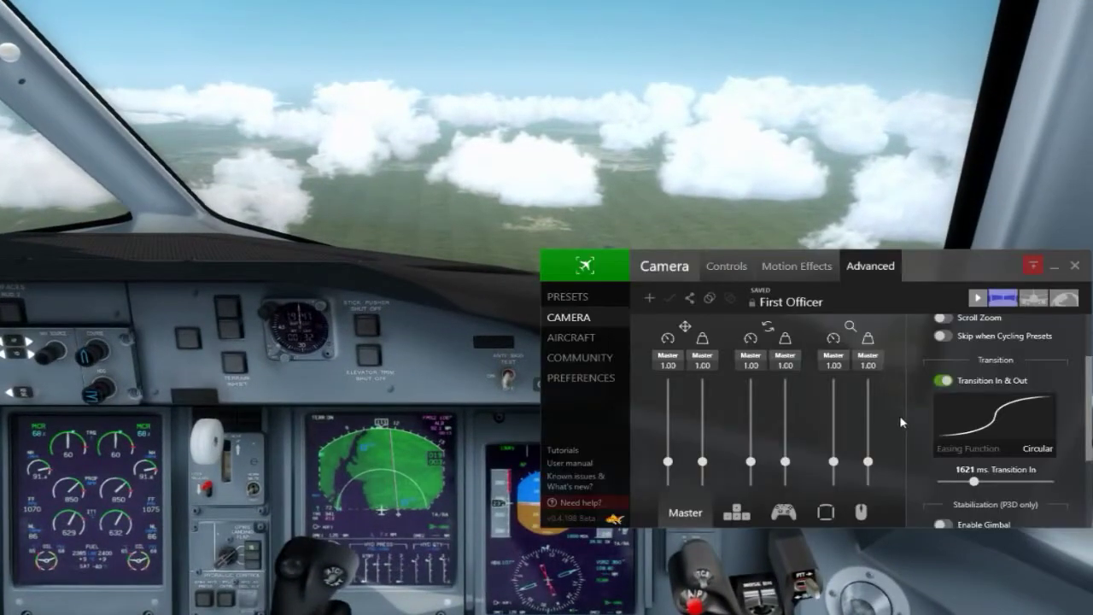
click(1025, 458)
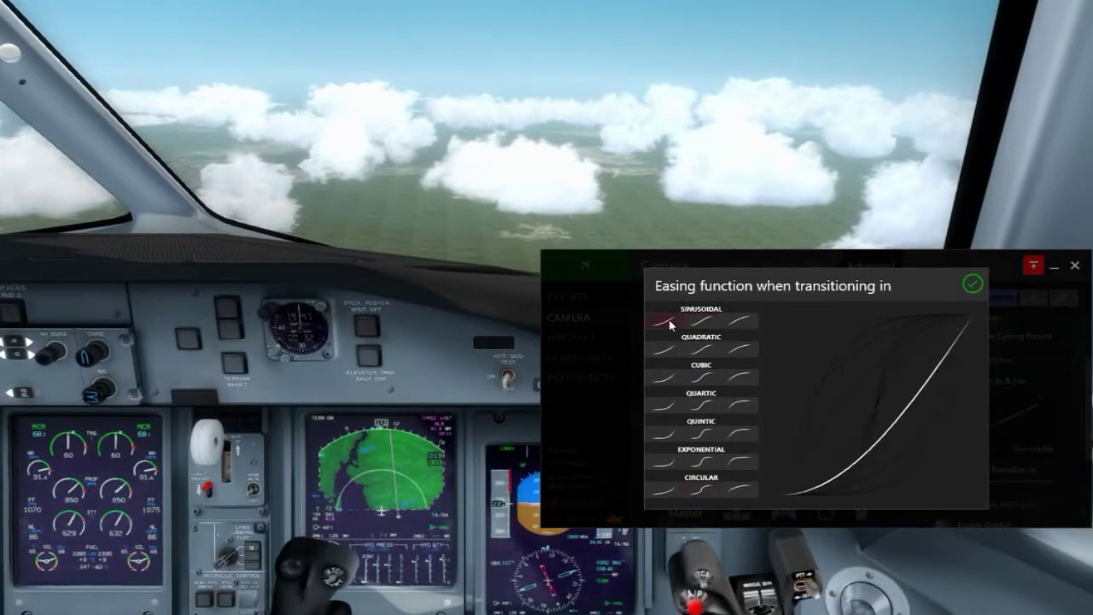
click(668, 432)
click(972, 285)
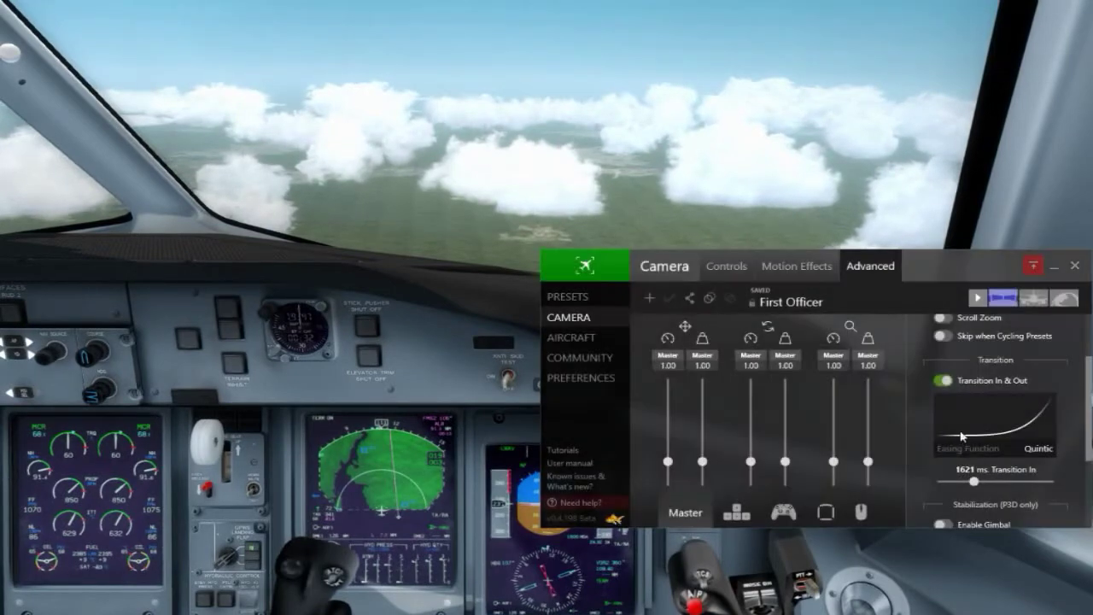
Step: Compare the Sinusoidal and Quadratic easing curves, apply the third Sinusoidal curve to the First Officer camera, and return to the simulator
click(956, 449)
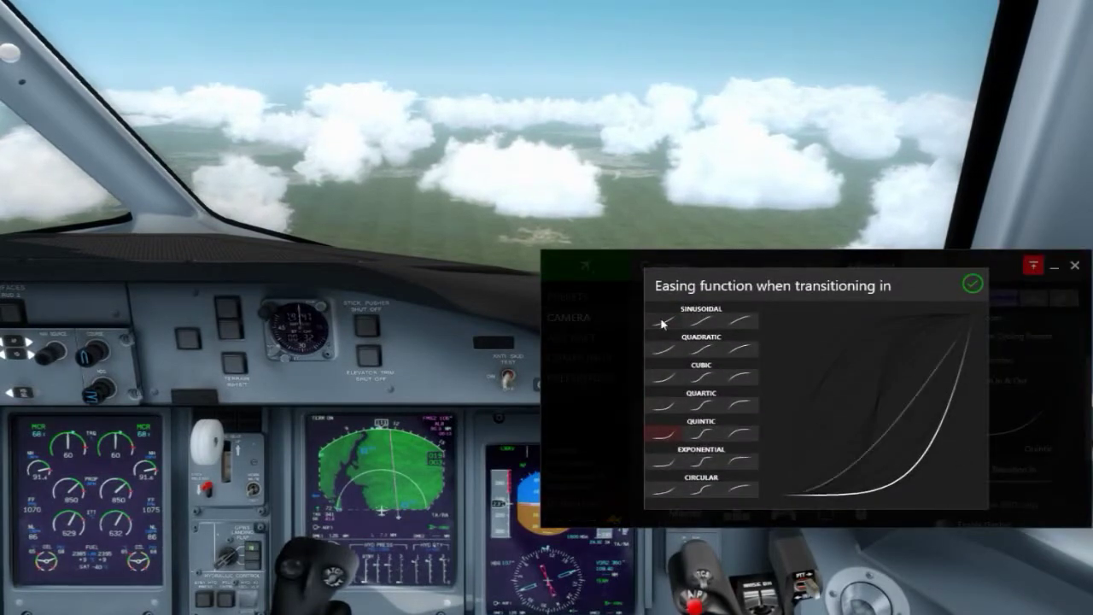
click(699, 324)
click(728, 323)
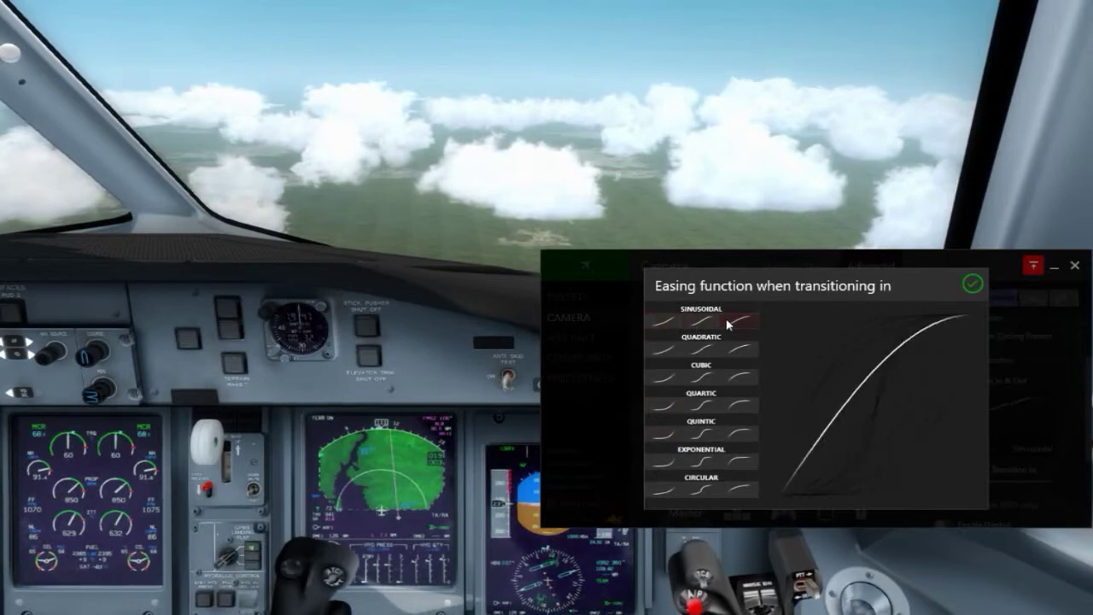
click(666, 352)
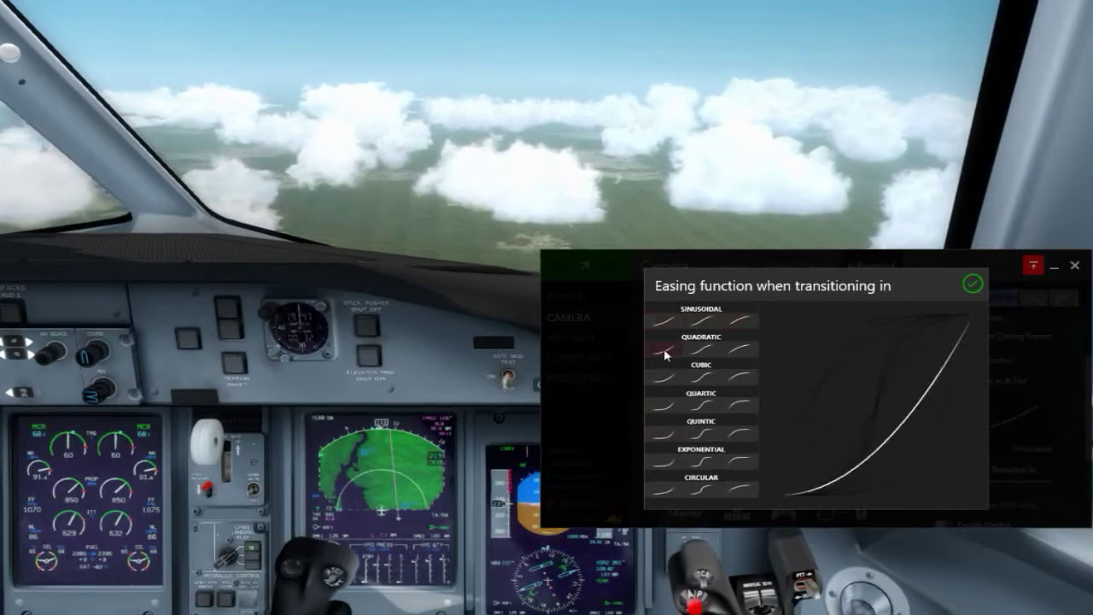
click(739, 352)
click(738, 323)
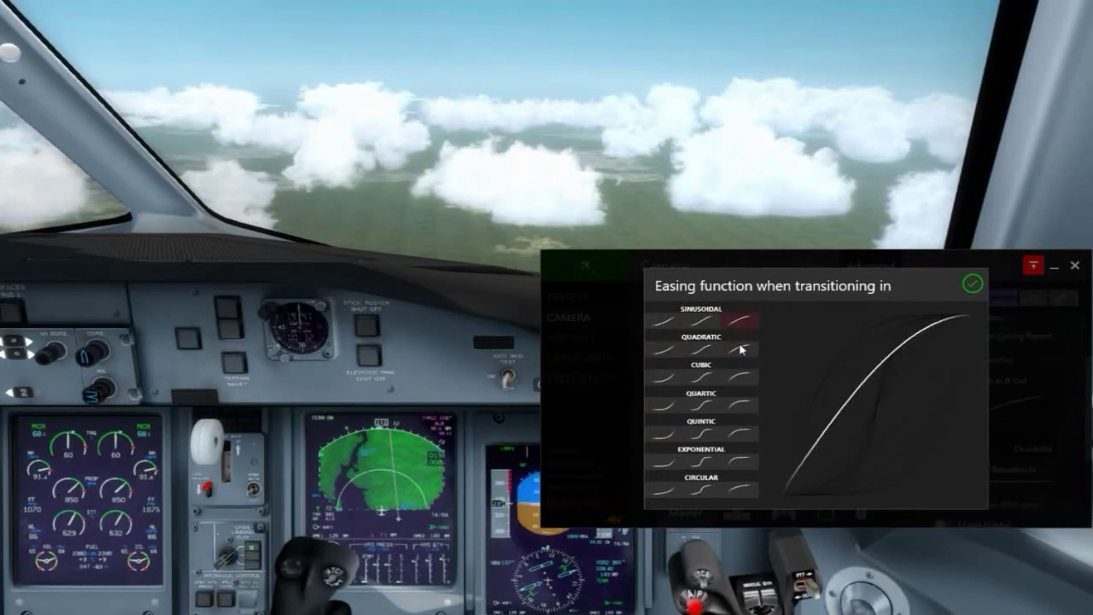
click(741, 350)
click(741, 328)
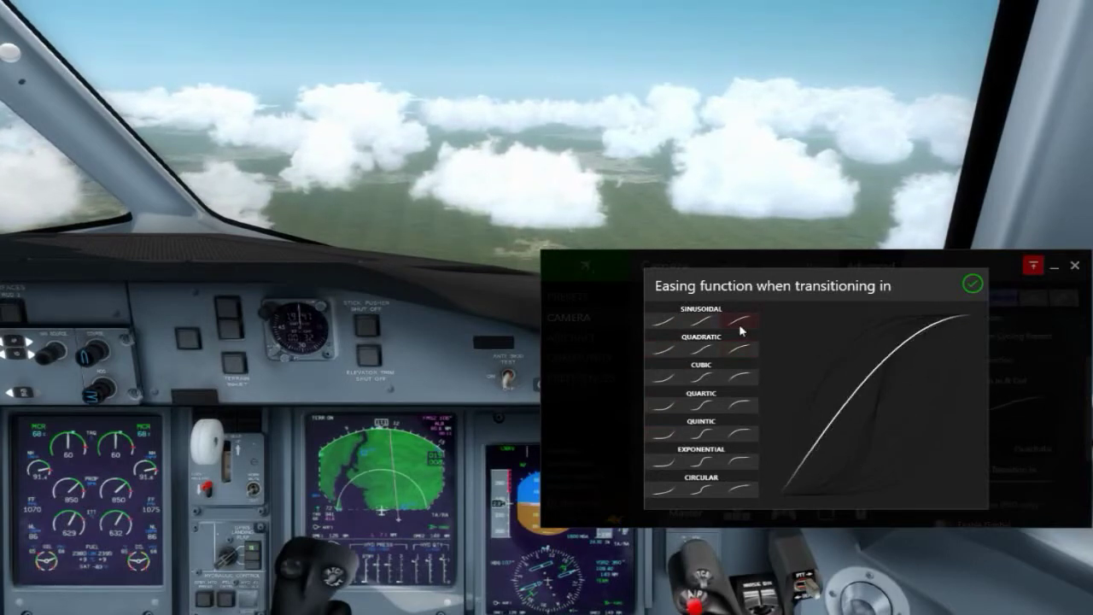
click(973, 283)
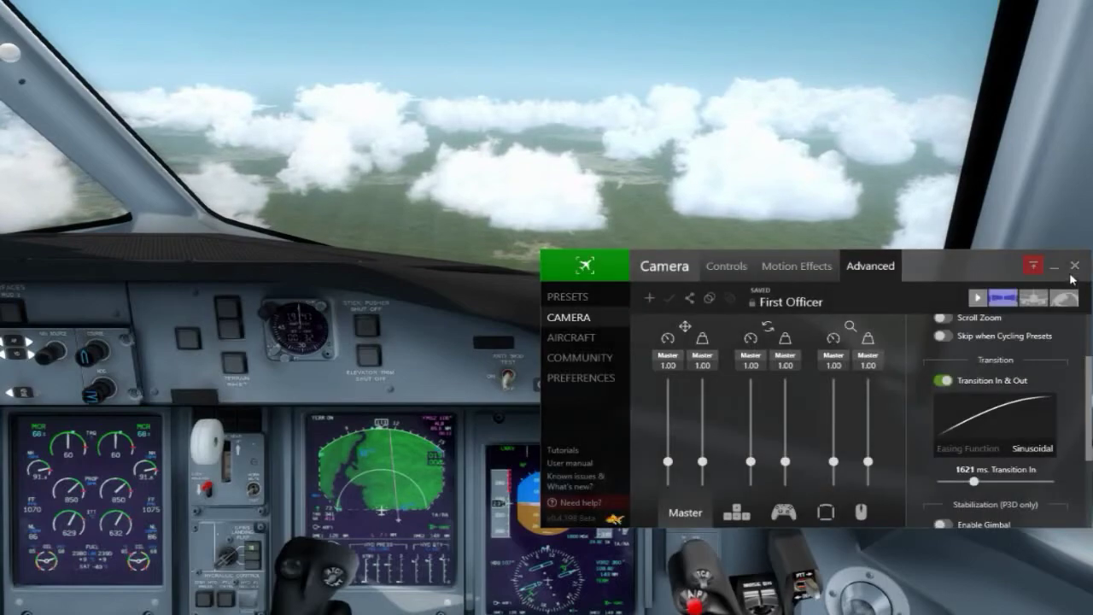
click(1075, 266)
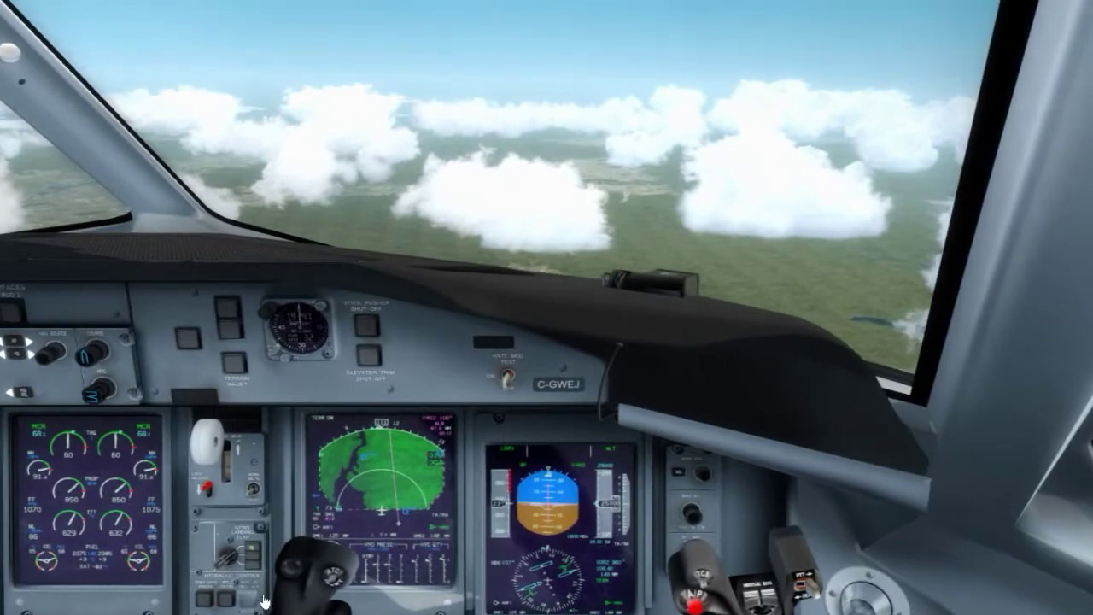
Step: Switch to ChasePlane, confirm the third Sinusoidal curve for the First Officer camera's easing, and set its transition-in time to 1036 ms
key(alt+Tab)
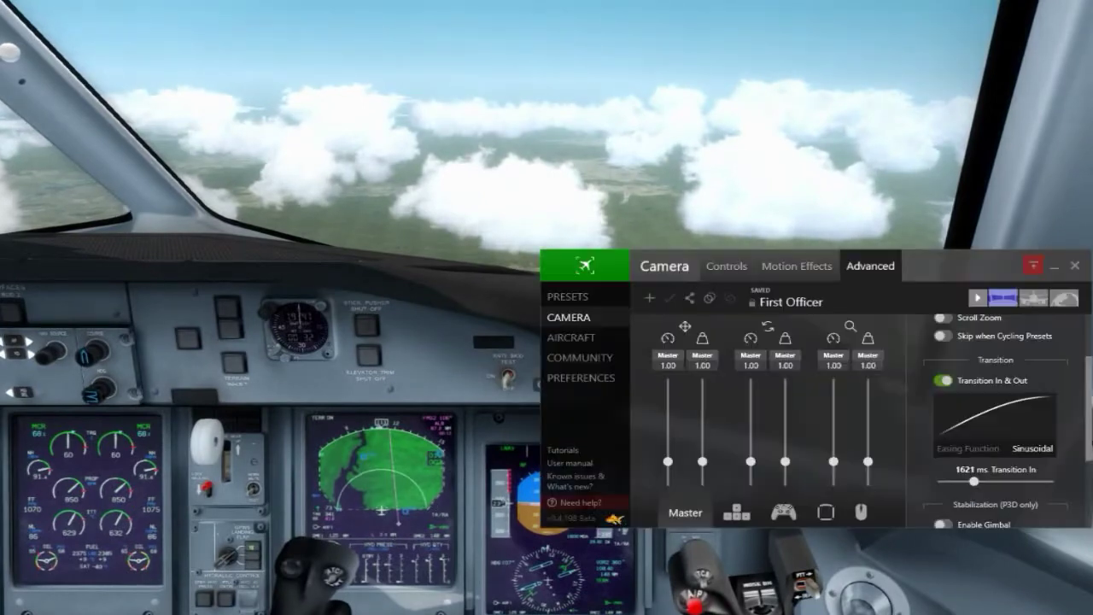
click(1036, 449)
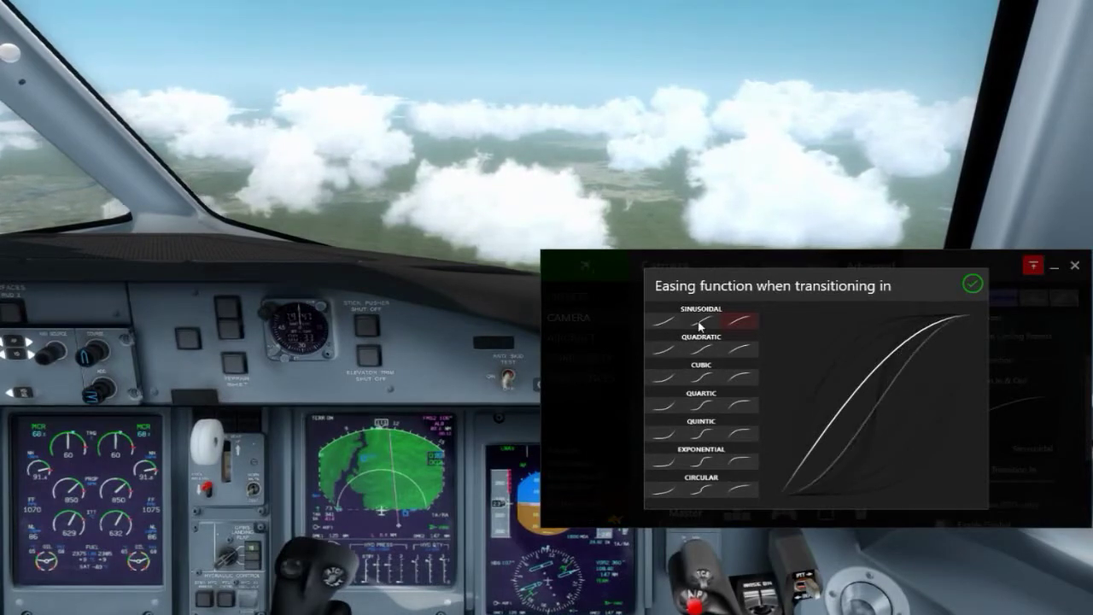
click(664, 321)
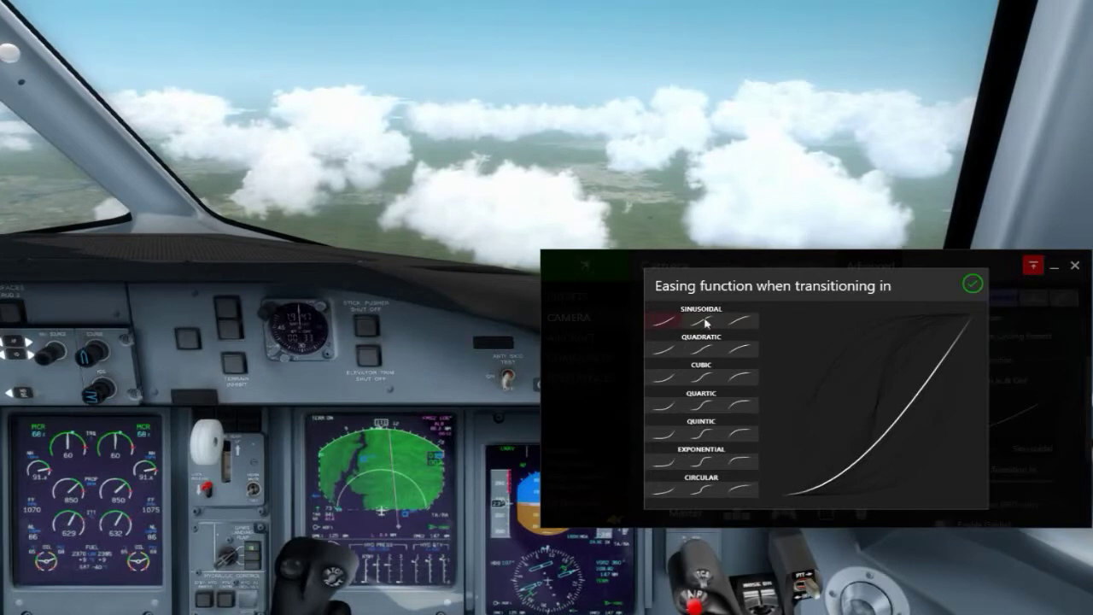
click(743, 323)
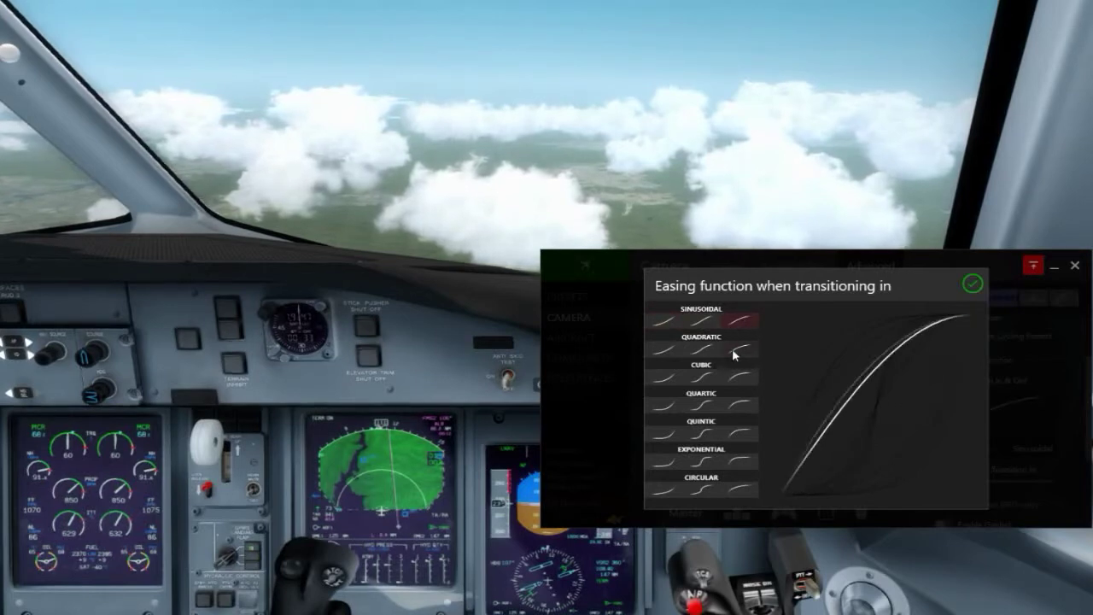
click(973, 284)
drag(976, 484, 961, 482)
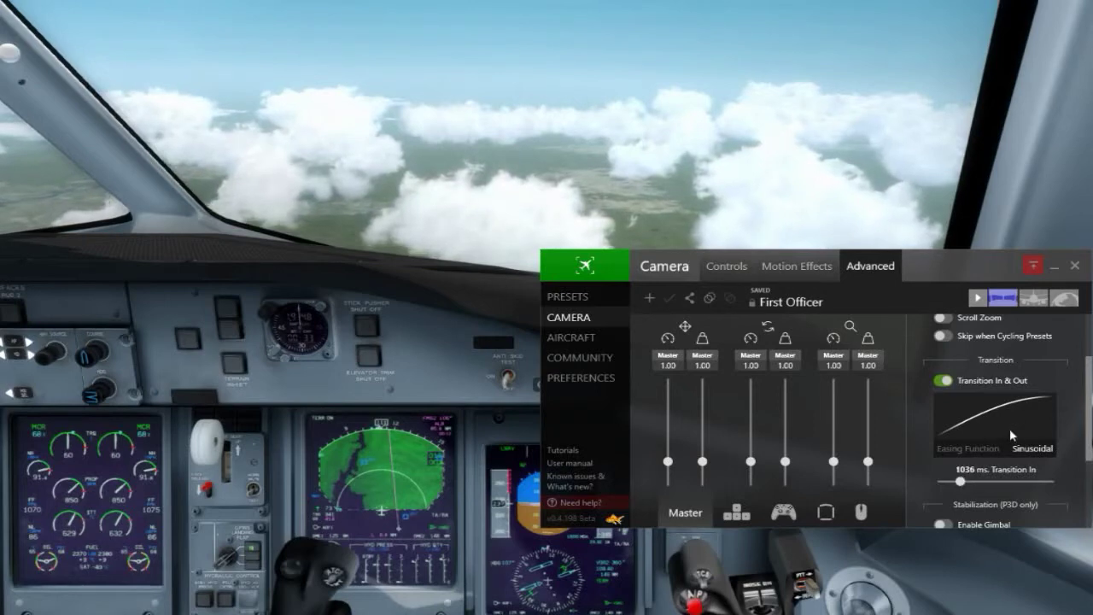
Step: Review the camera's stabilization and framing overlay options, and open the Hot Corners settings for the mjc8q400 aircraft
scroll(1043, 400, down, 3)
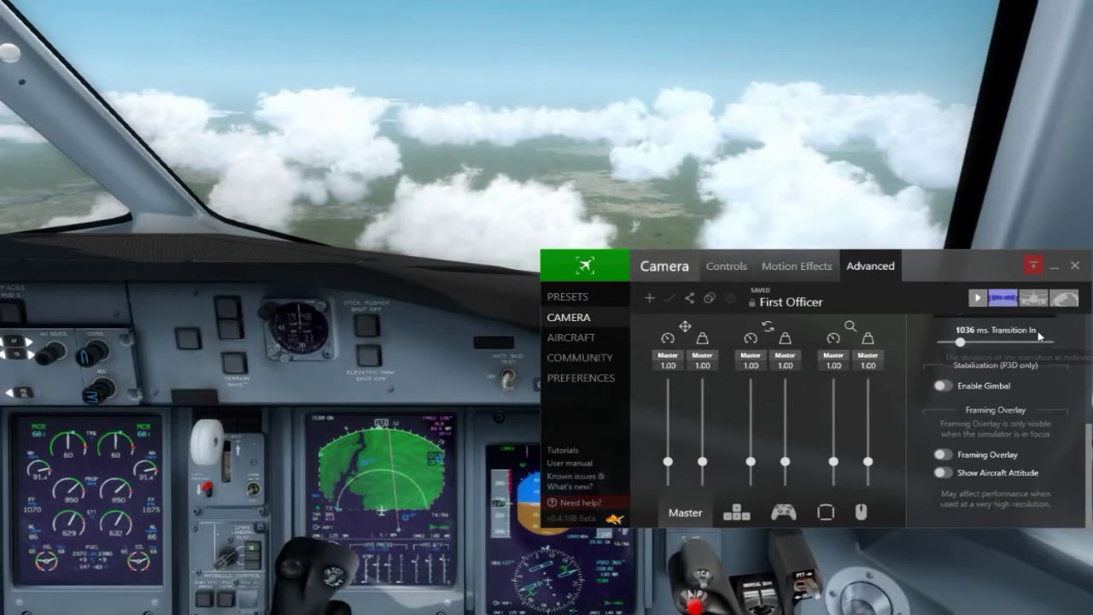
click(584, 340)
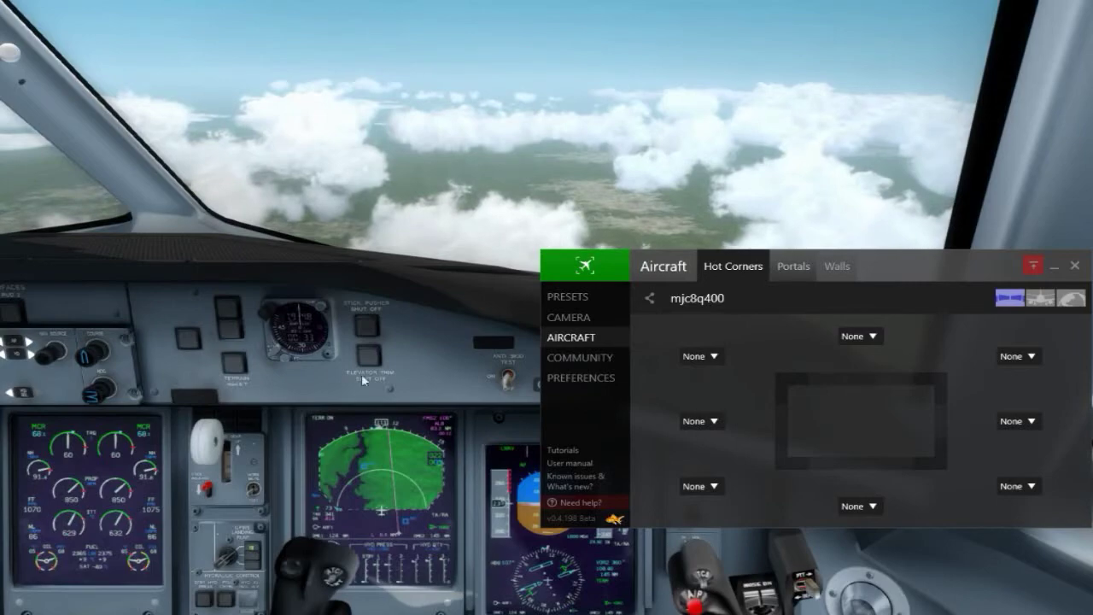
Step: Return to the simulator in the Captain view, and enlarge and close the pop-up of the navigation display
click(325, 374)
key(a)
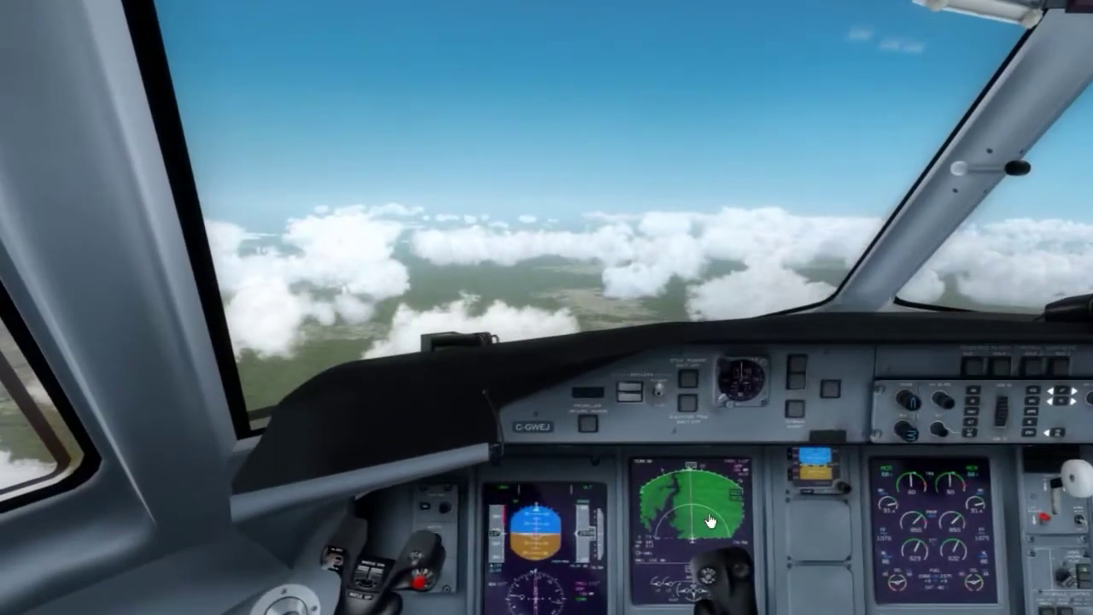
click(709, 521)
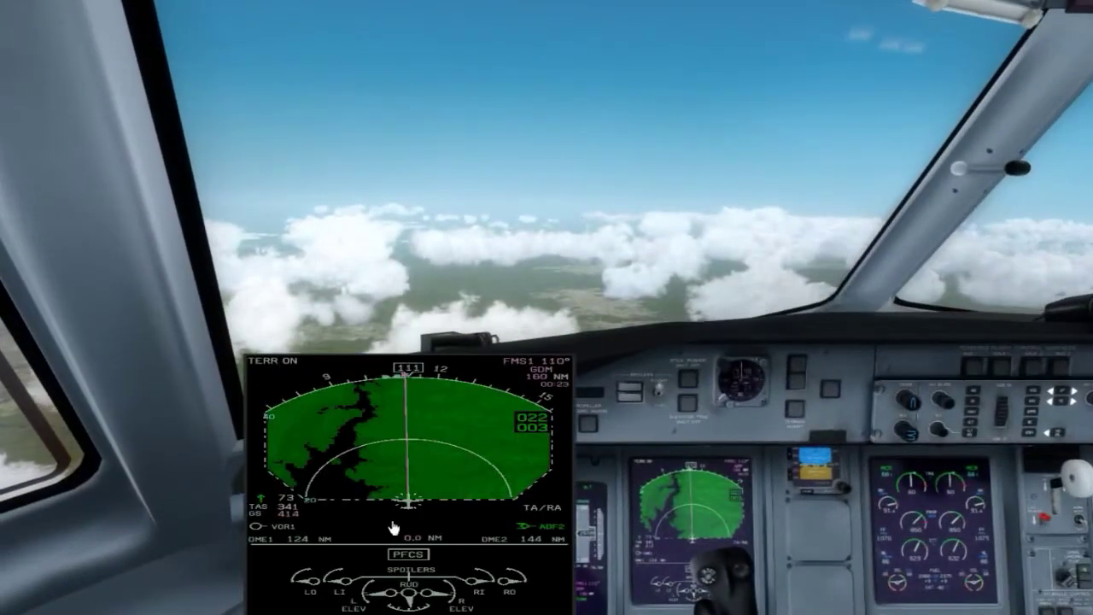
click(461, 512)
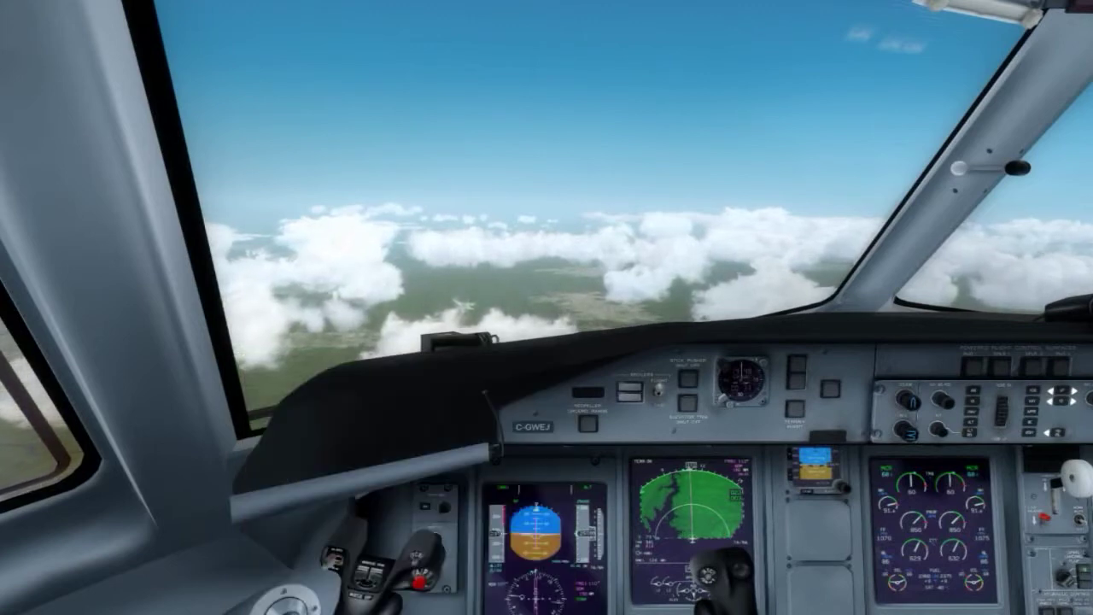
Step: Switch to ChasePlane and assign the Captain Console preset to the upper-right hot corner of the mjc8q400
key(alt+Tab)
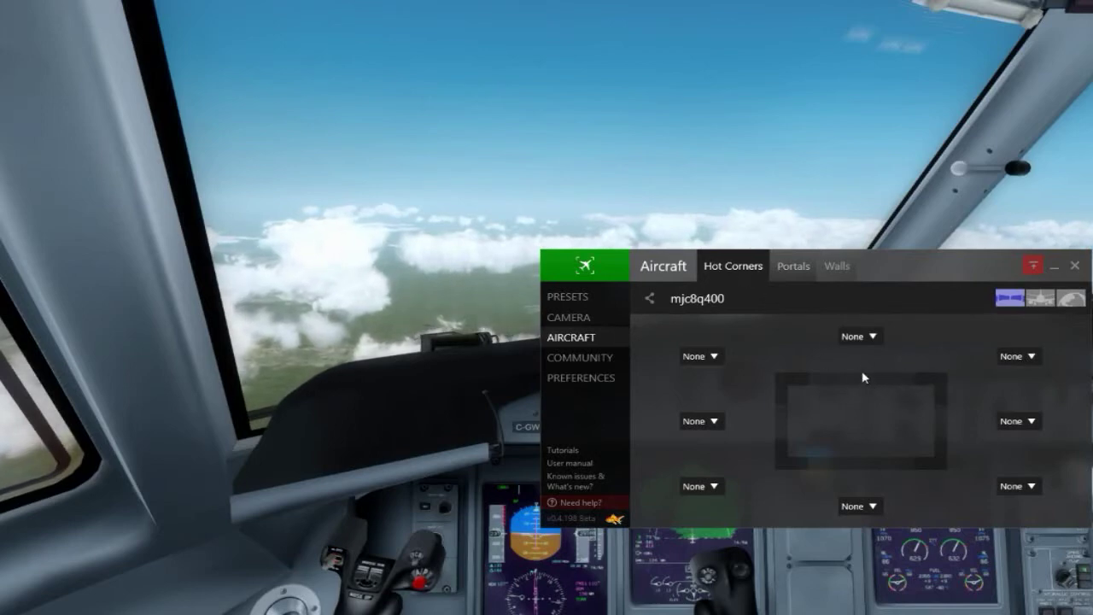
click(1038, 358)
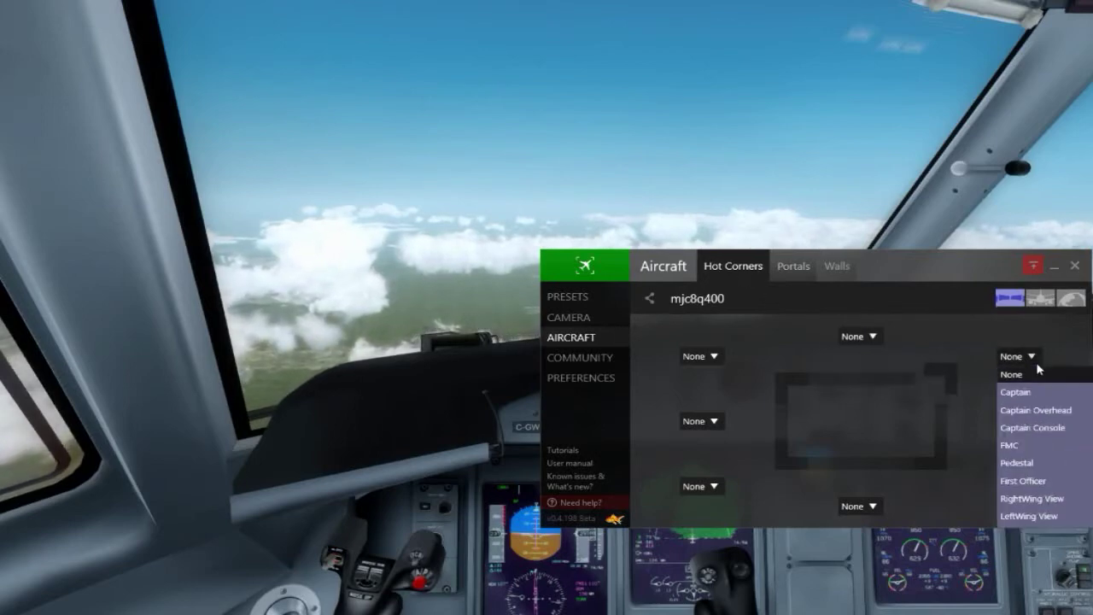
scroll(1036, 410, down, 5)
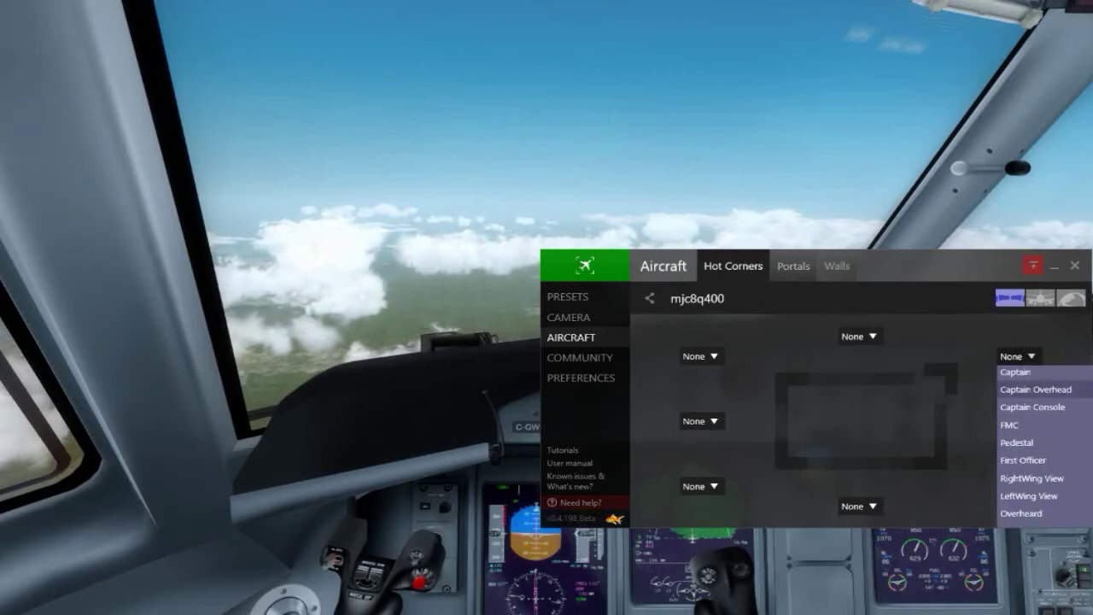
scroll(1042, 445, up, 5)
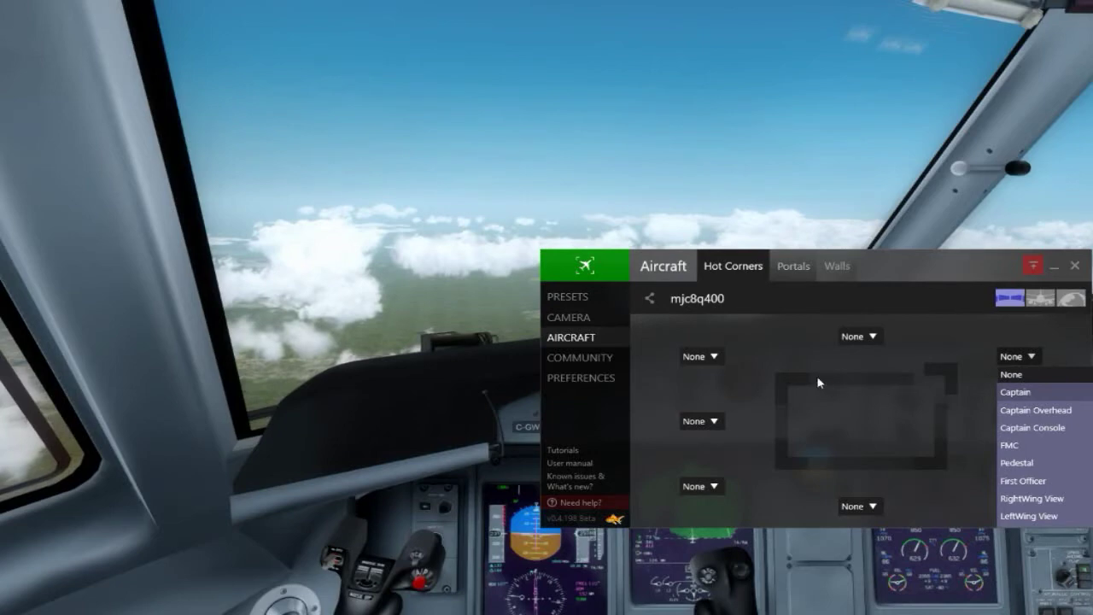
click(1046, 428)
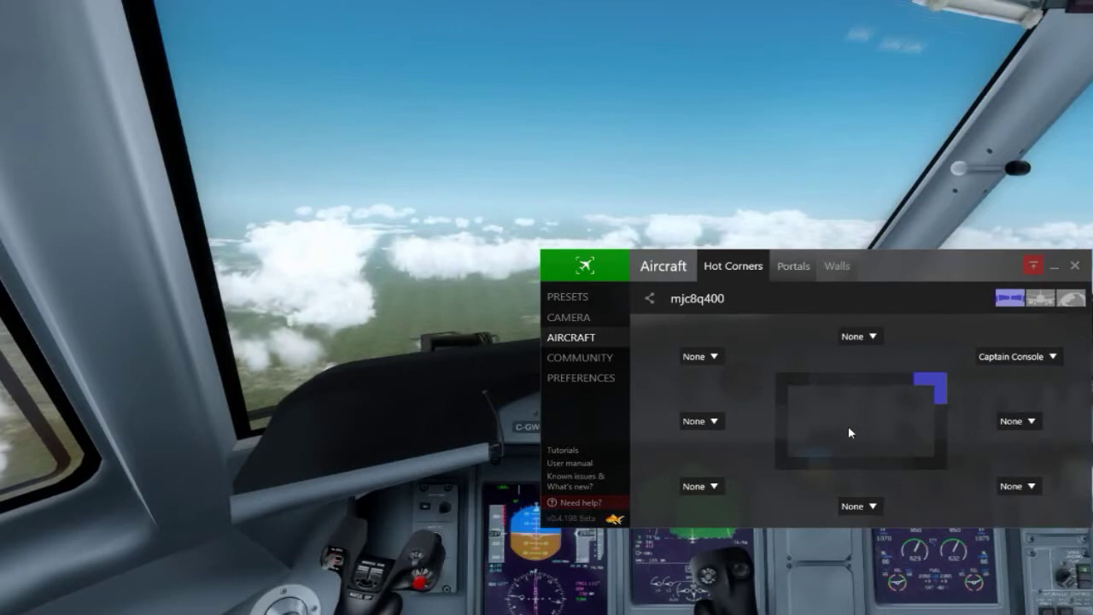
Step: Assign the Captain Overhead preset to the upper-edge hot corner, keeping Captain Console on the upper-right corner
click(1053, 357)
click(908, 382)
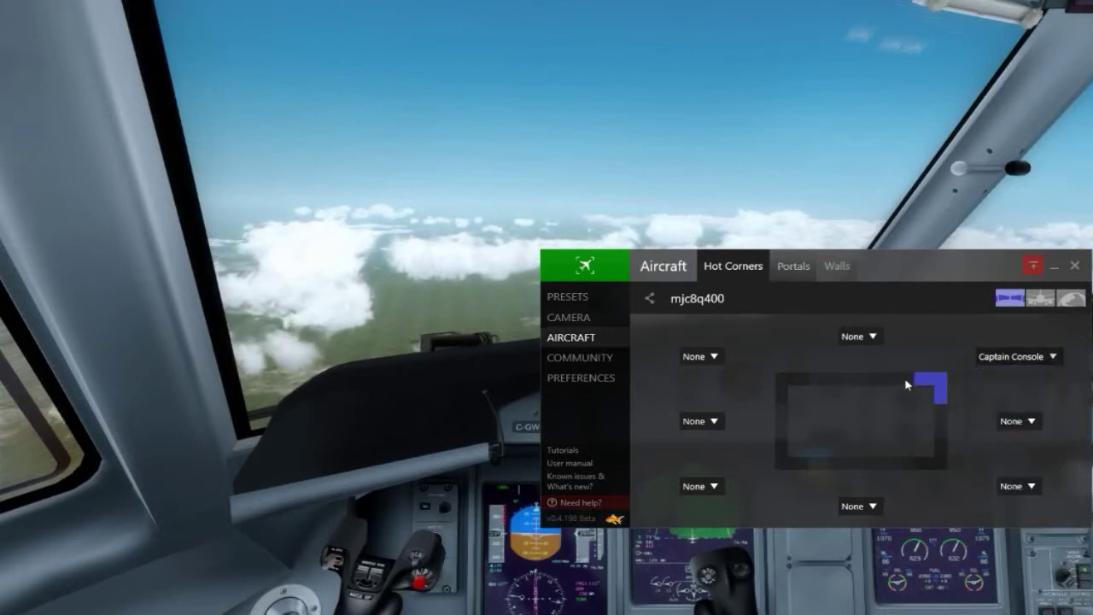
click(879, 337)
click(865, 389)
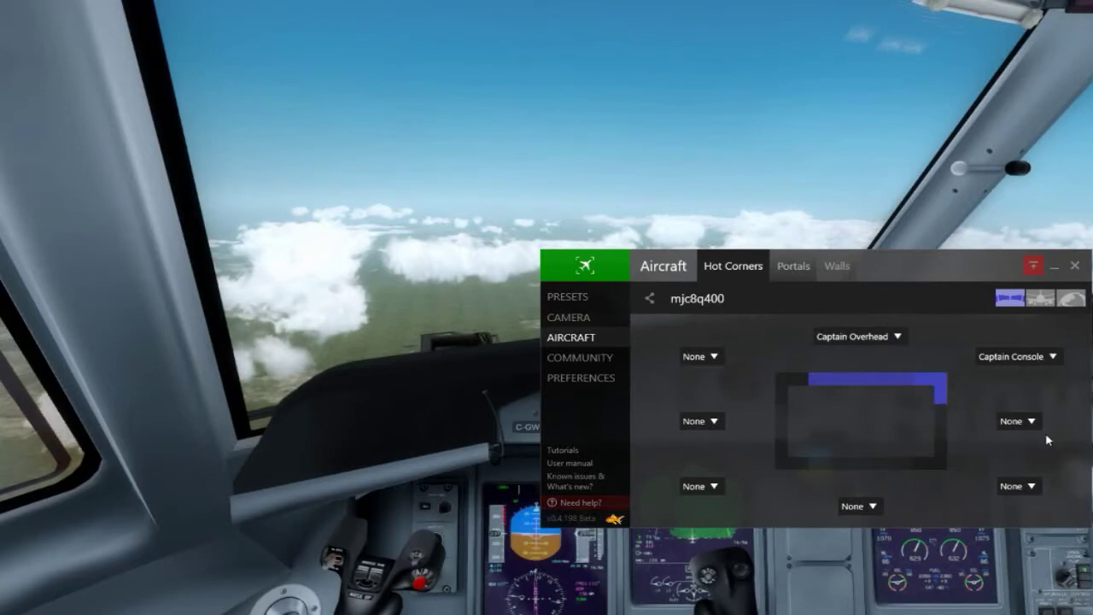
Step: Return to the simulator and test the upper-edge and upper-right hot corners to view the Captain Overhead and Captain Console cameras
click(780, 212)
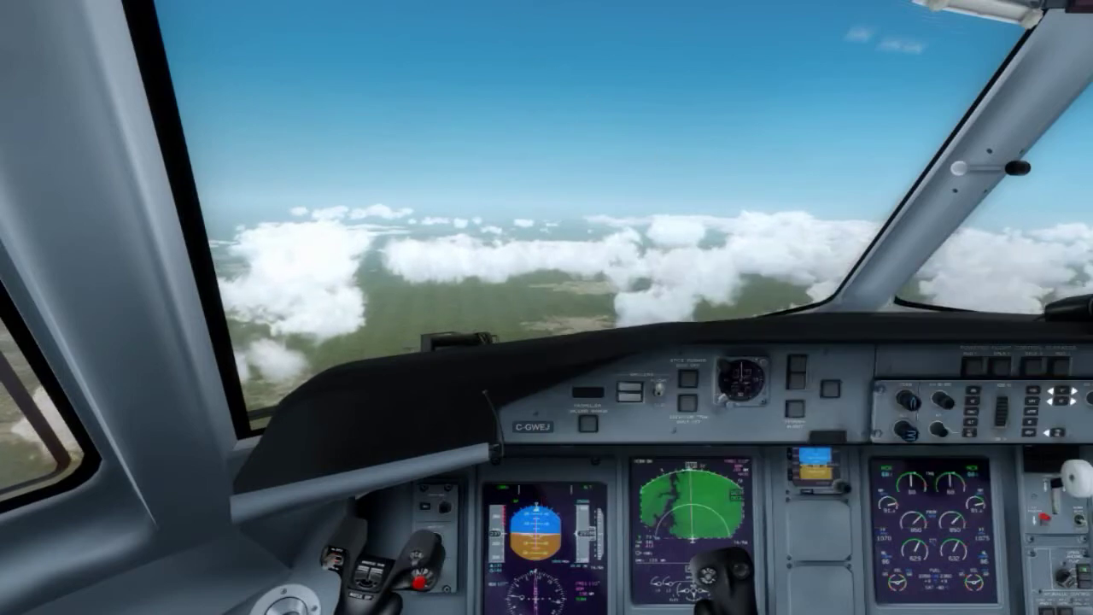
mouse_move(551, 1)
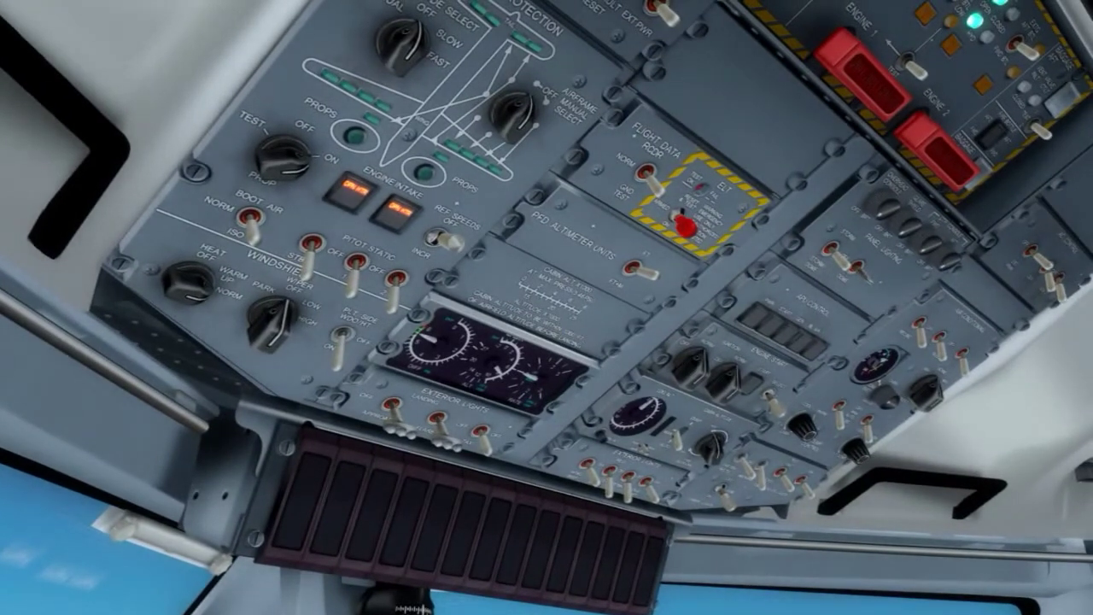
mouse_move(651, 306)
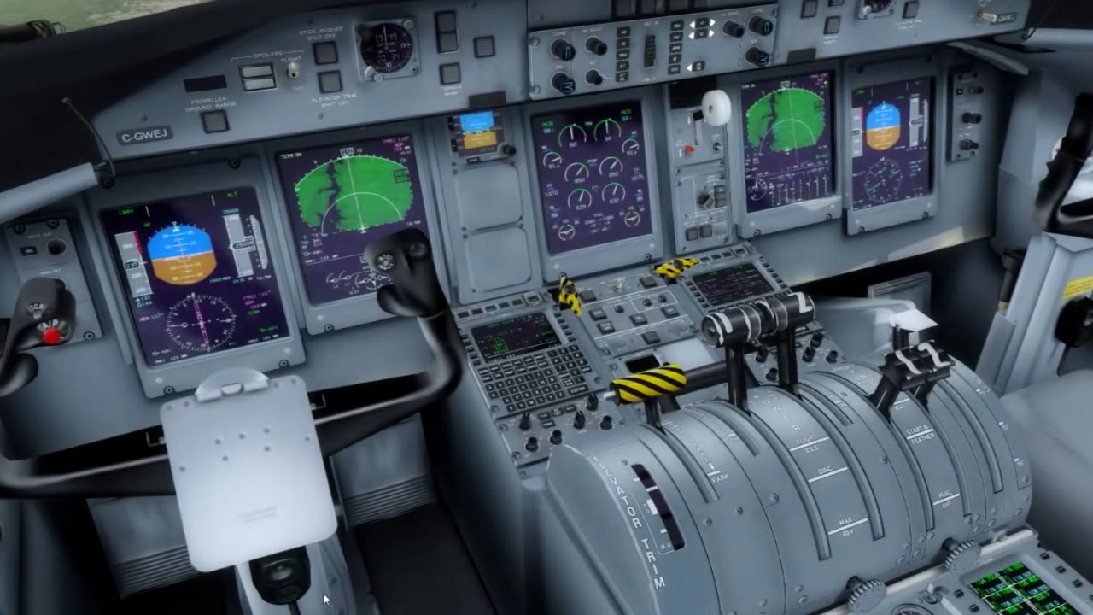
Step: Switch to ChasePlane and reset the upper-edge and upper-right hot corners to None
key(alt+Tab)
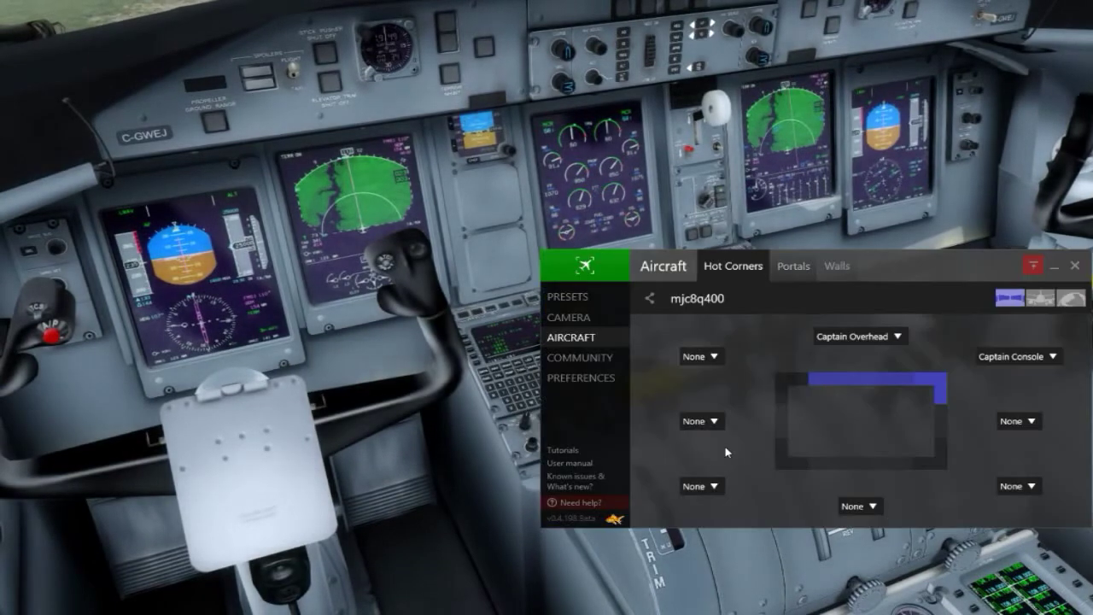
click(901, 336)
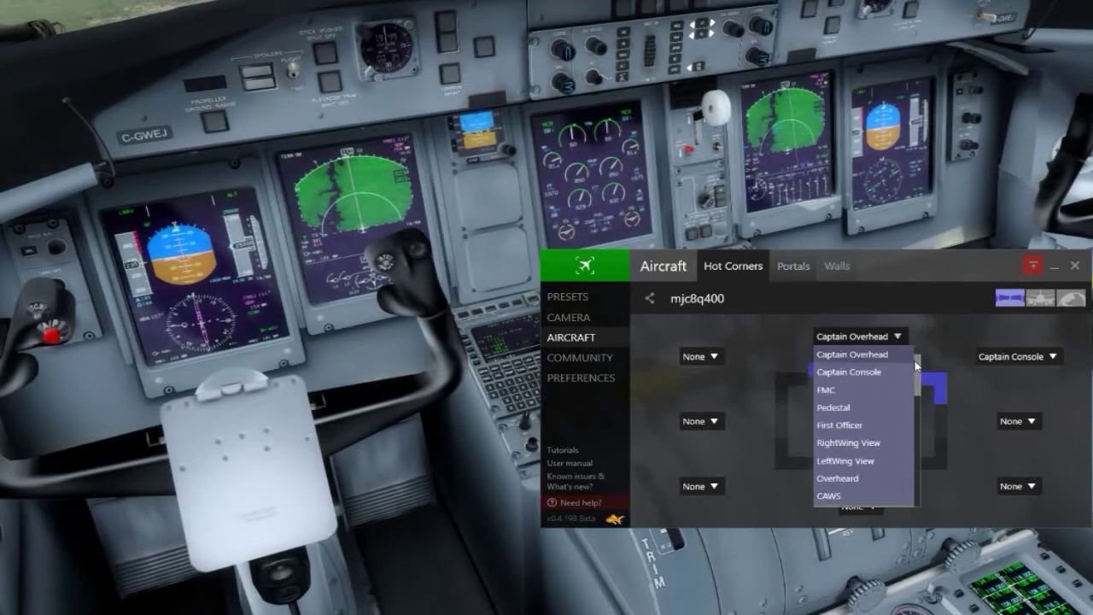
click(897, 355)
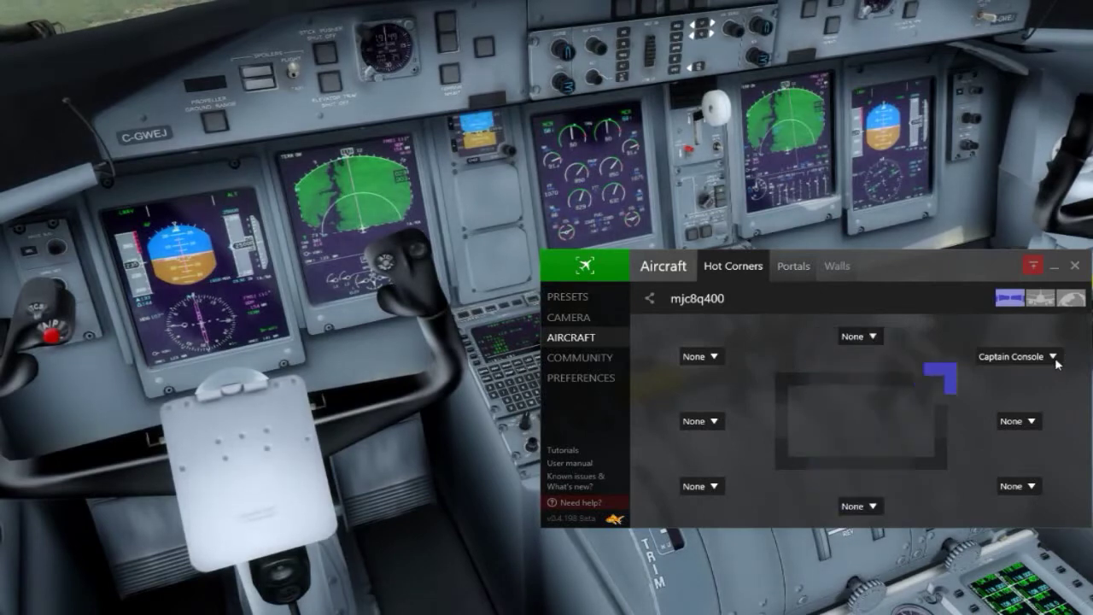
click(1059, 357)
scroll(1025, 376, up, 1)
click(1010, 374)
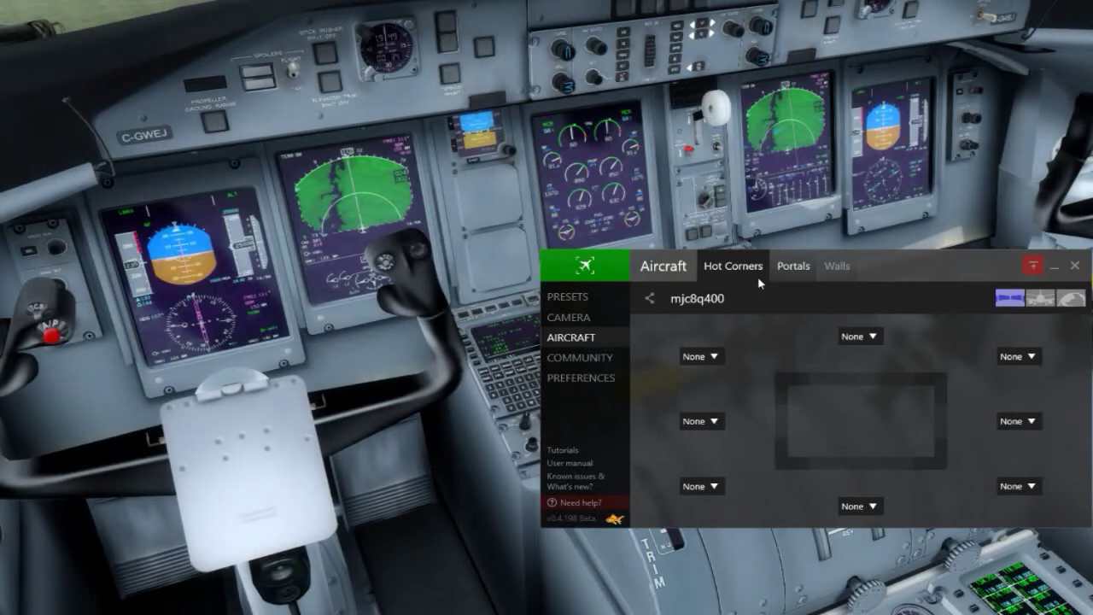
Step: Review the aircraft's Portals settings alongside the Hot Corners layout, and finish on Hot Corners
click(797, 267)
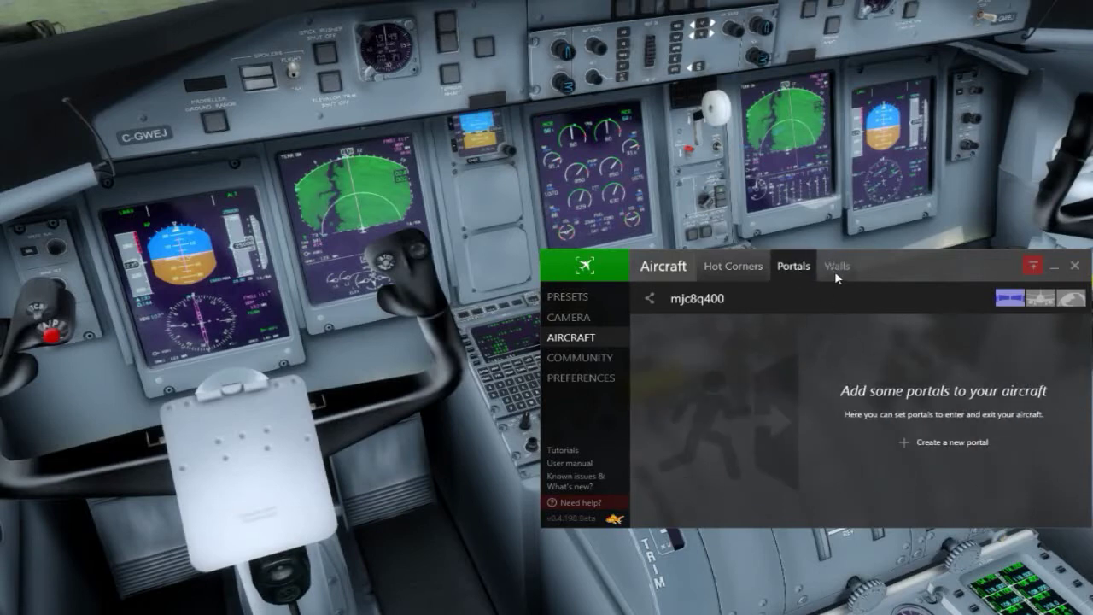
drag(835, 271, 839, 268)
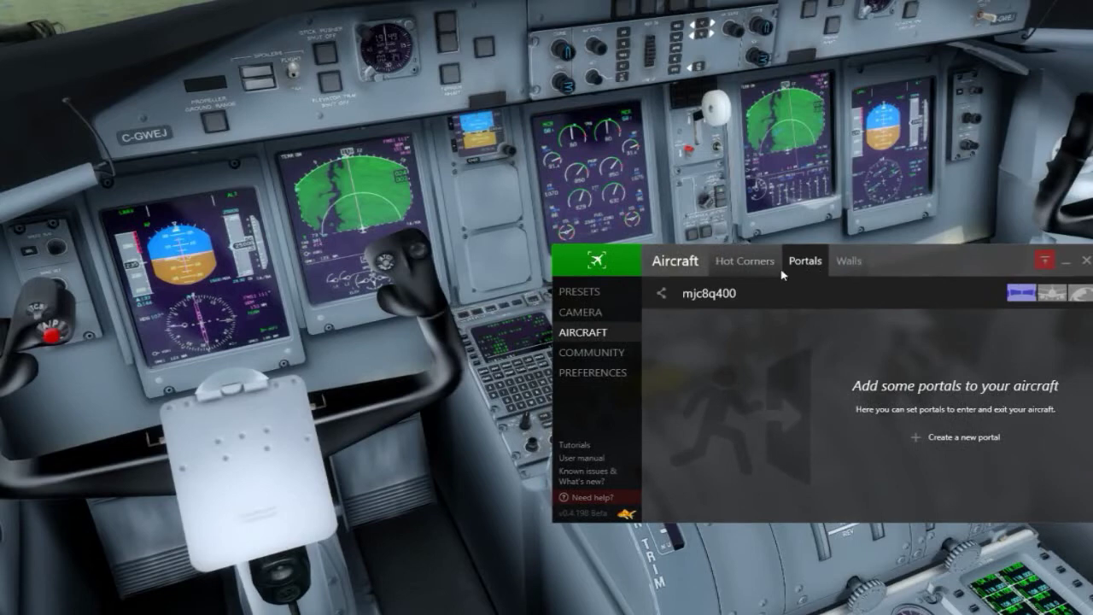
click(747, 267)
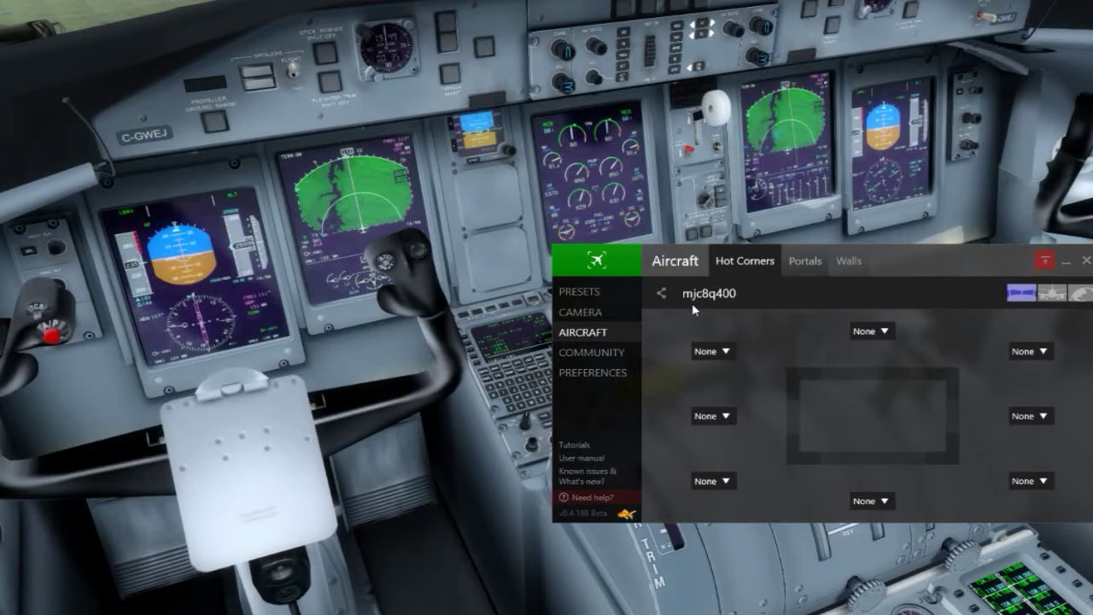
click(801, 261)
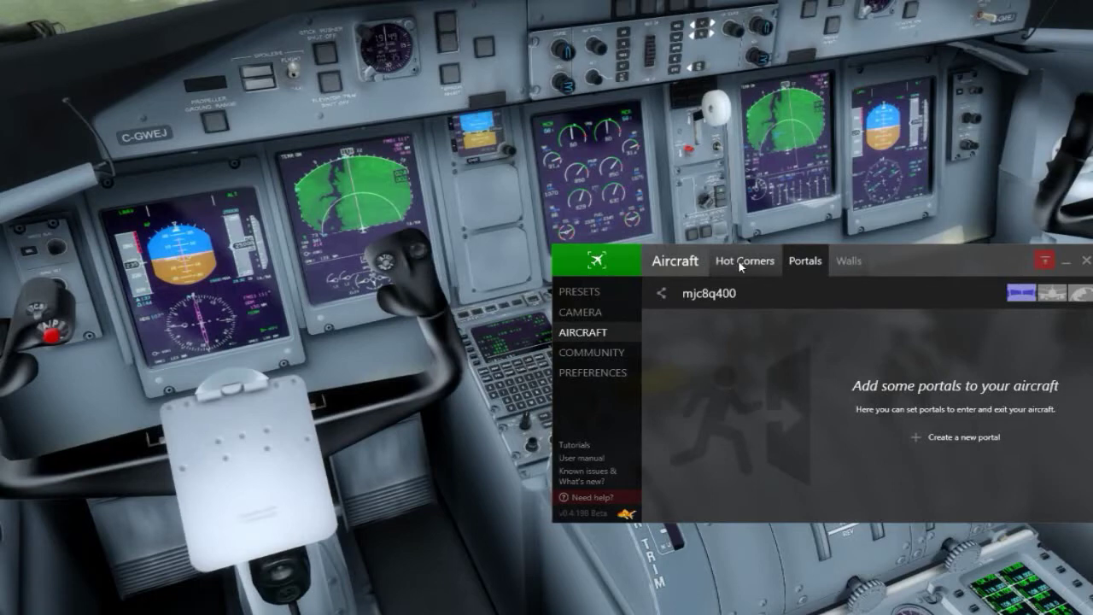
click(740, 266)
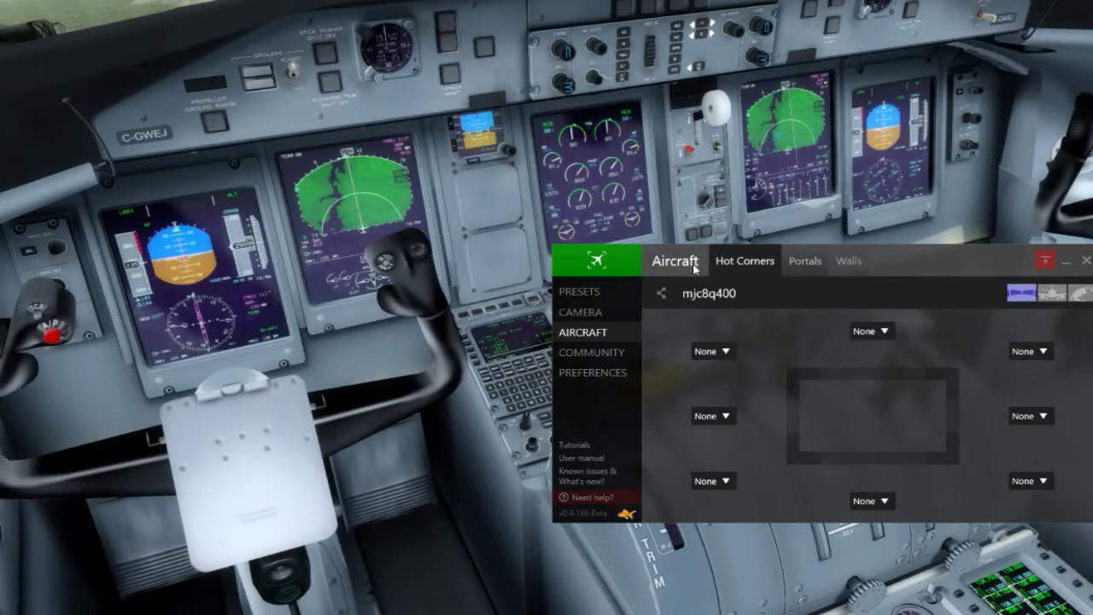